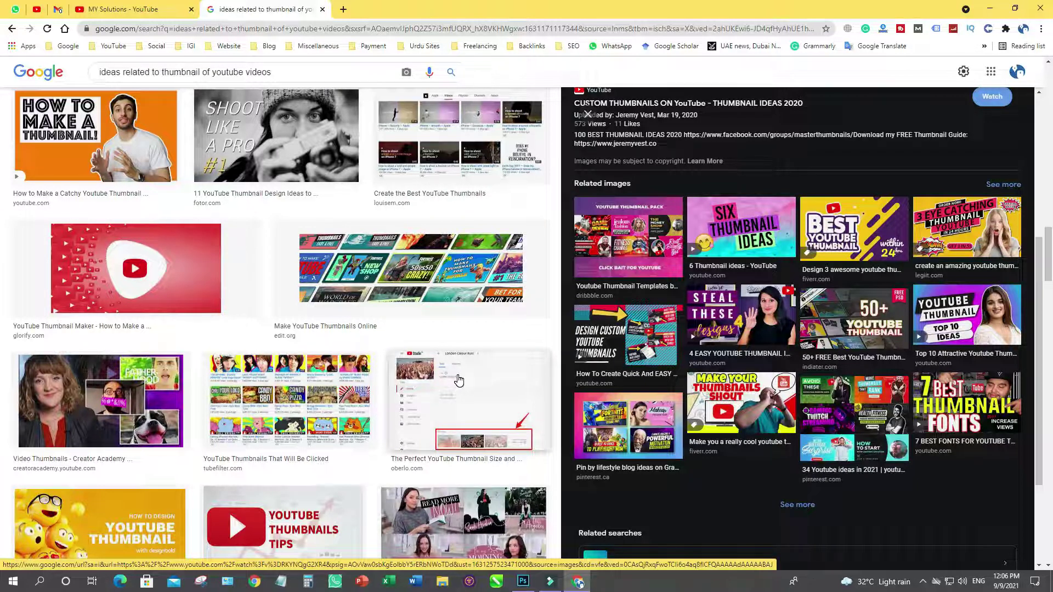
Step: Examine the image search results for YouTube thumbnail ideas and the thumbnail designs on the channel's uploaded videos
scroll(459, 380, down, 5)
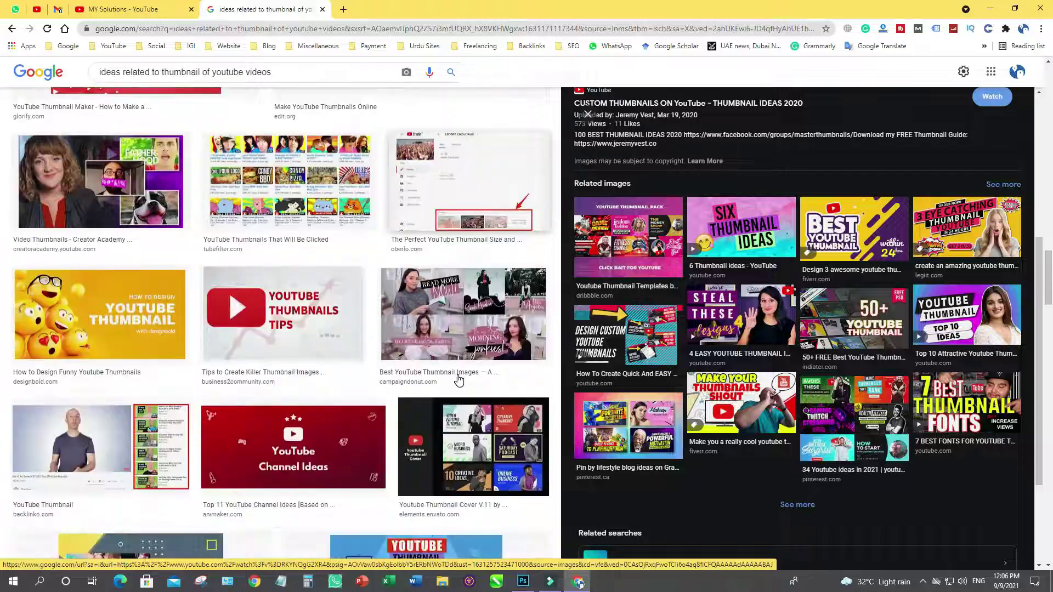
scroll(458, 380, up, 4)
scroll(459, 380, down, 8)
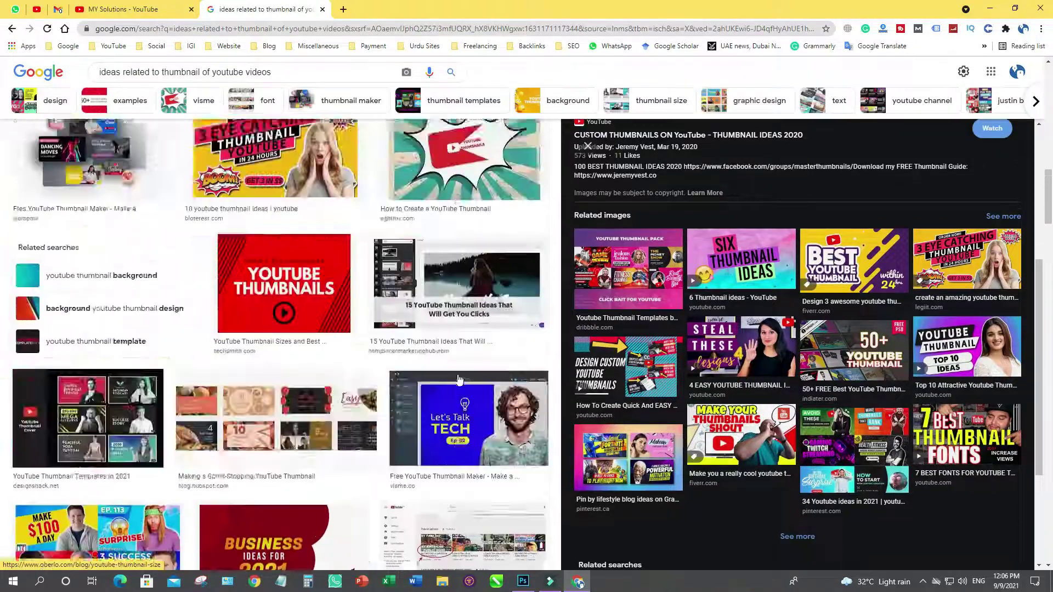
scroll(458, 380, up, 1)
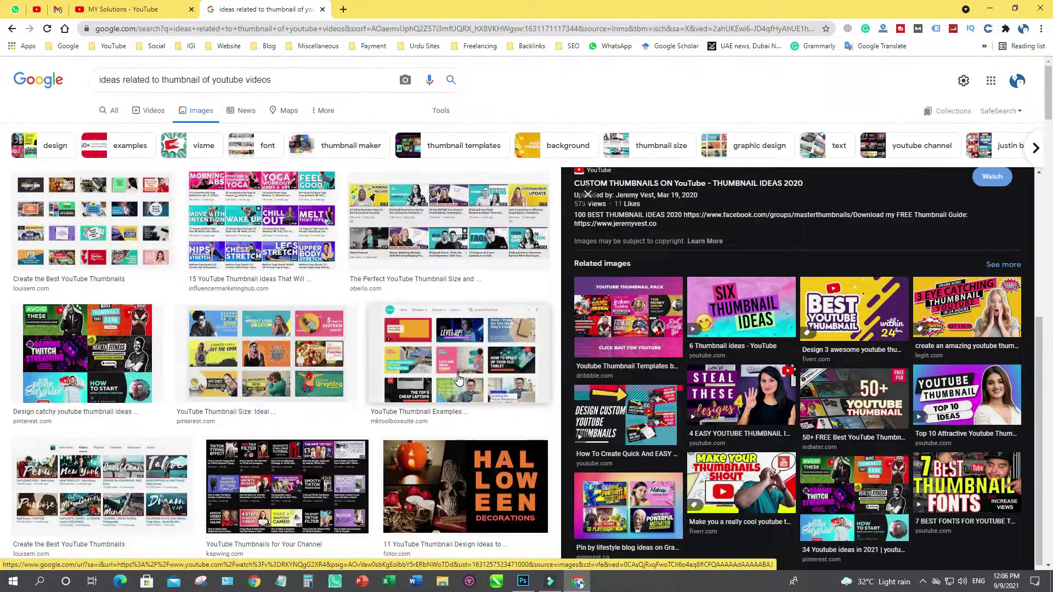
click(126, 10)
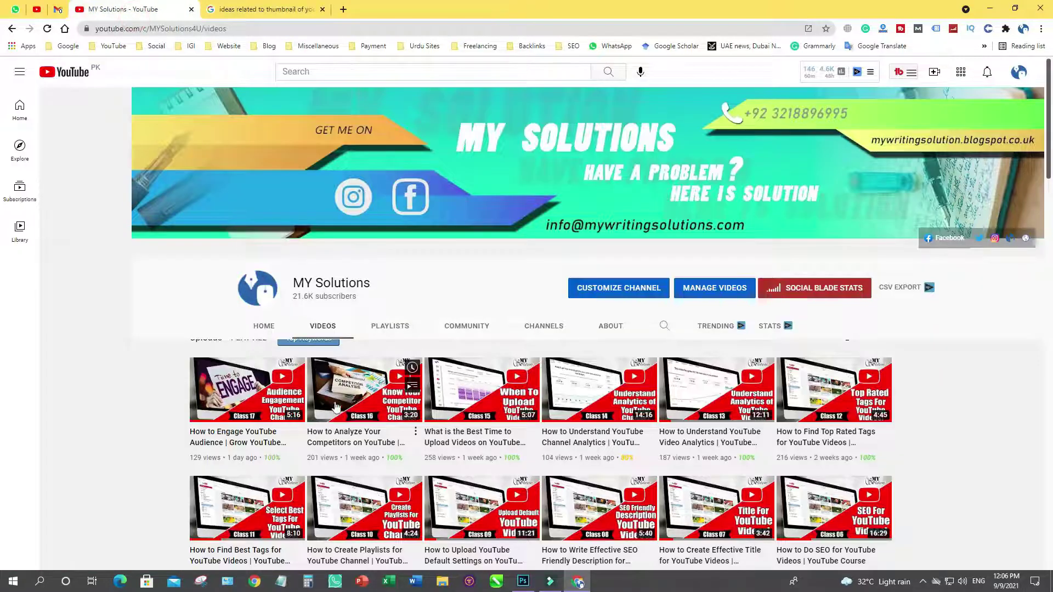
scroll(985, 442, down, 4)
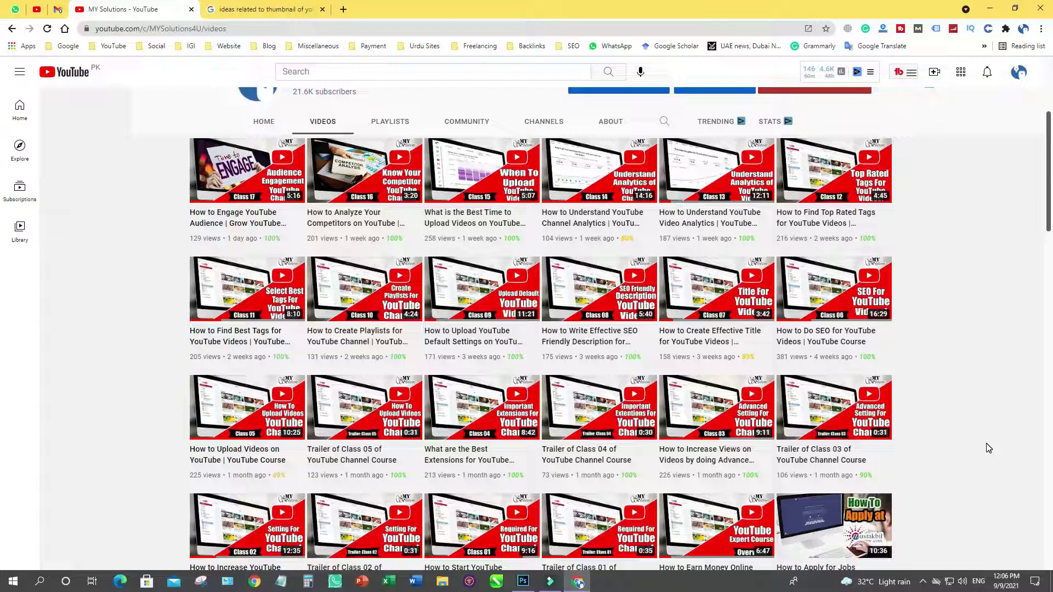
click(263, 11)
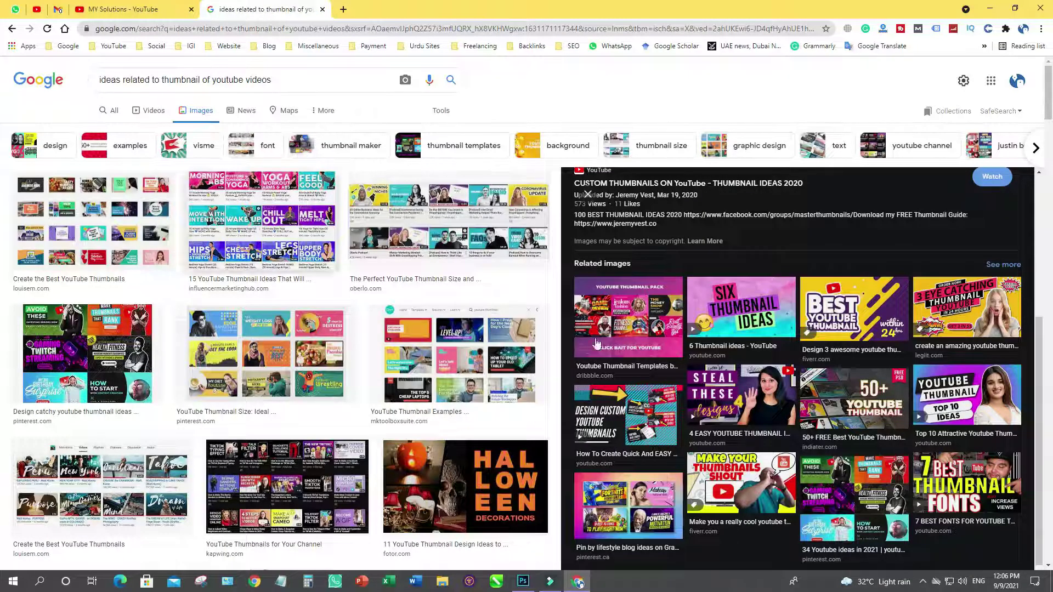
Step: View the YT Raw image stored on the desktop
key(super+d)
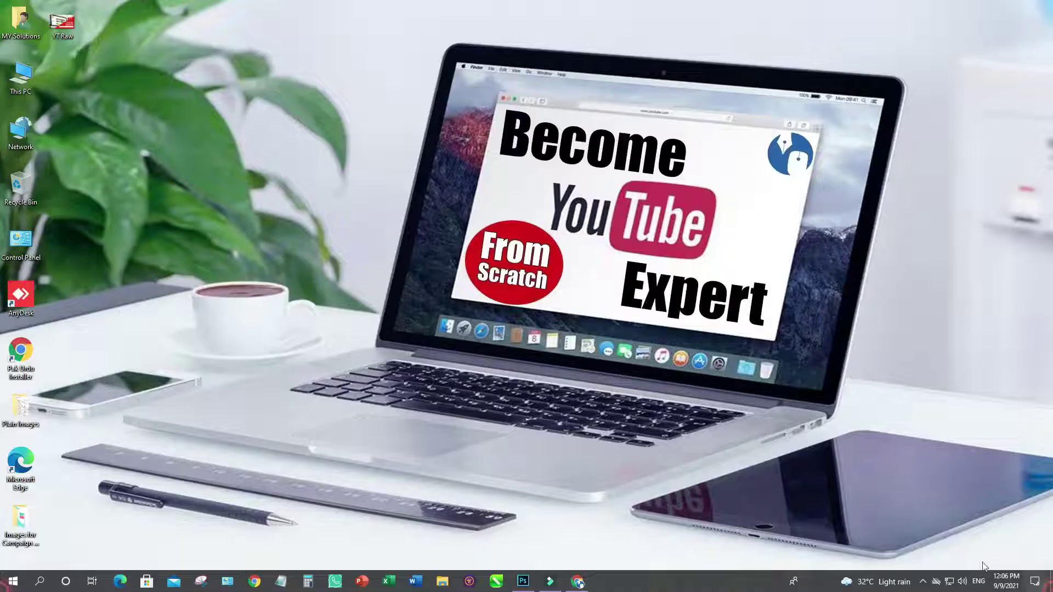
double_click(65, 24)
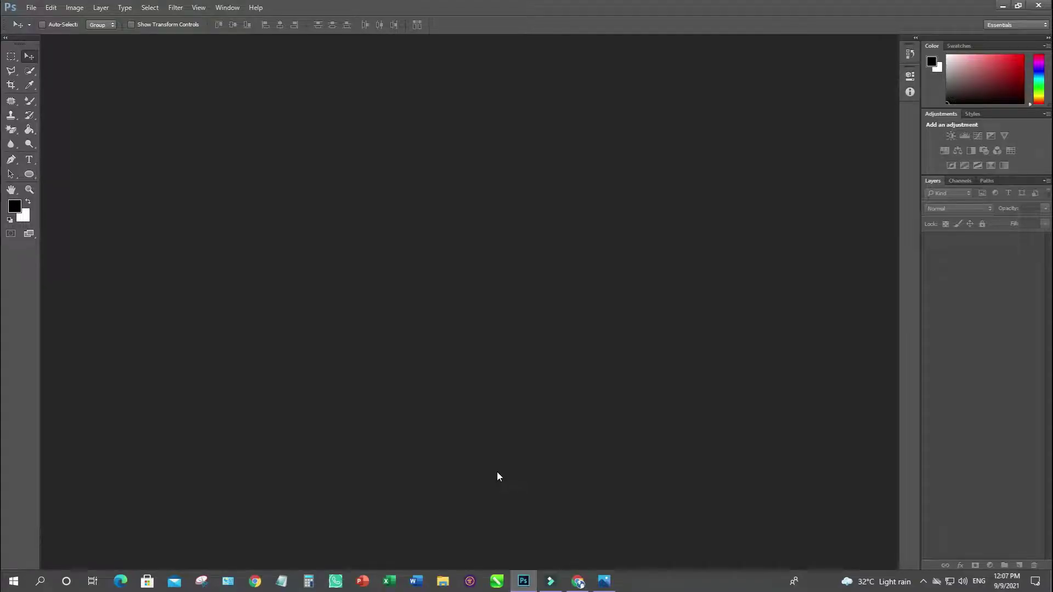
Step: In Photoshop, create a new 1280 by 720 pixel document named YouTube Channel Thumbnail
key(ctrl+n)
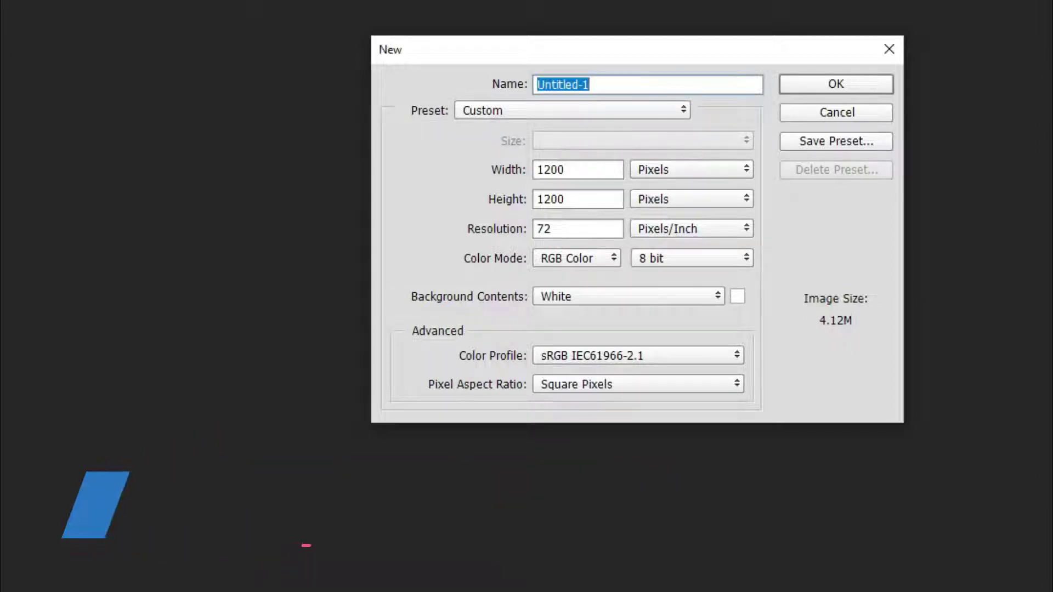
text(YouTube Channel Thumbnail)
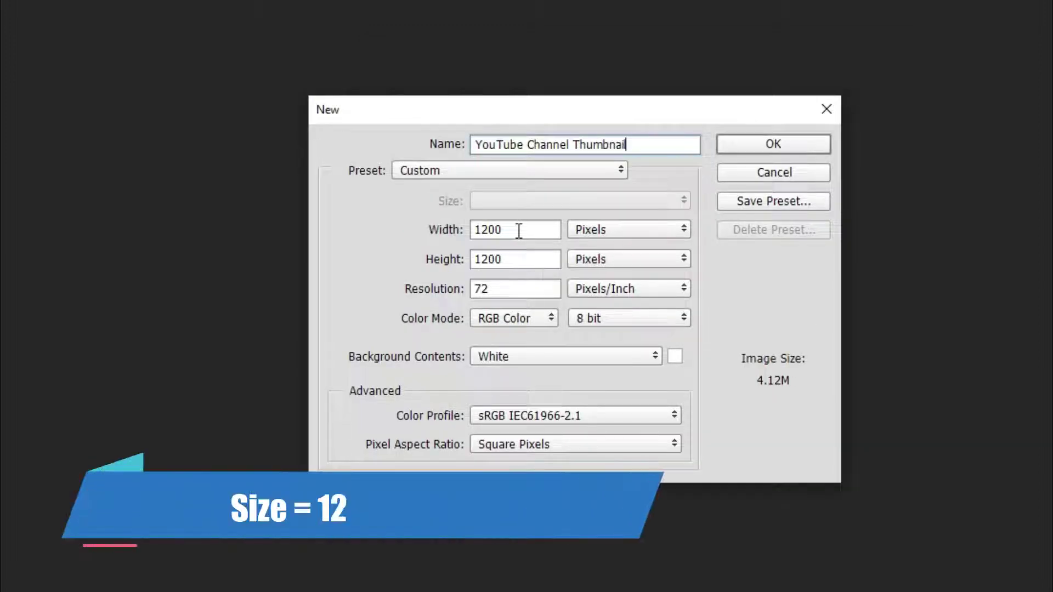
double_click(519, 230)
text(1280)
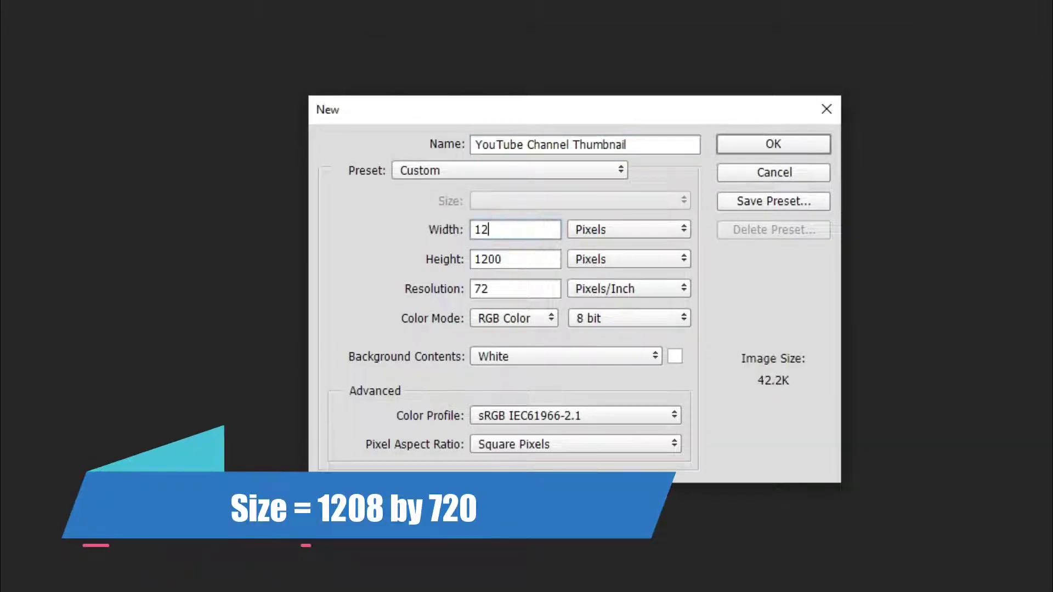
double_click(519, 260)
text(720)
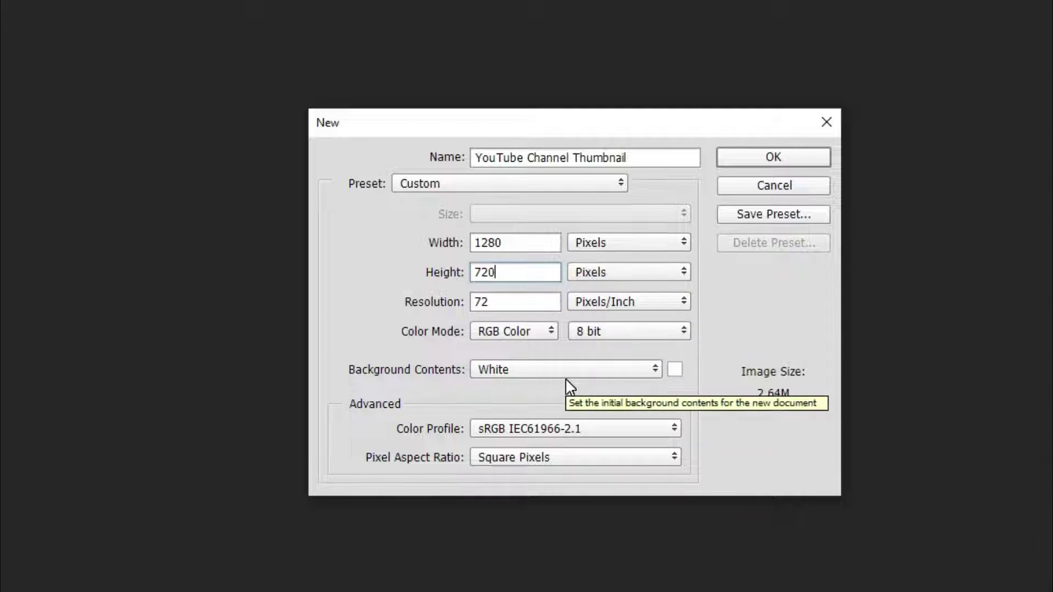
click(755, 156)
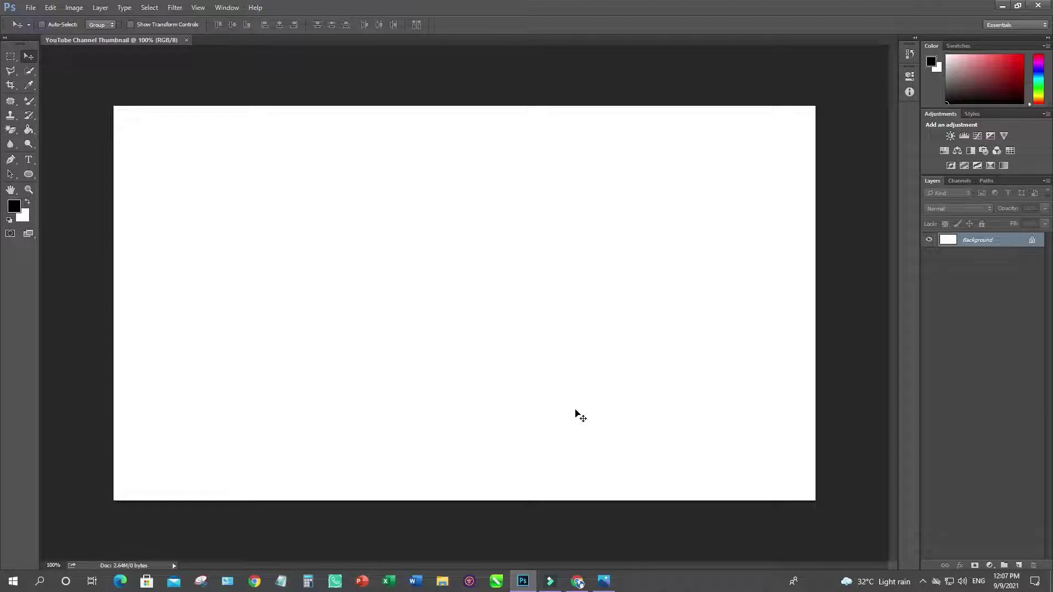
Step: Place the YT Raw image from the desktop into the blank document so it fills the canvas
click(1001, 6)
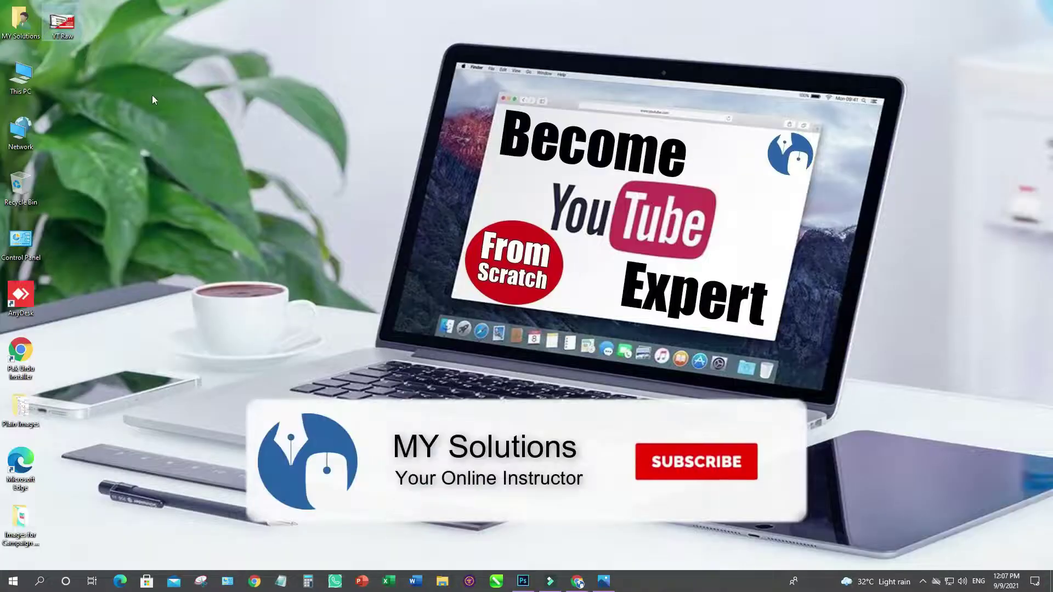
drag(63, 25, 493, 441)
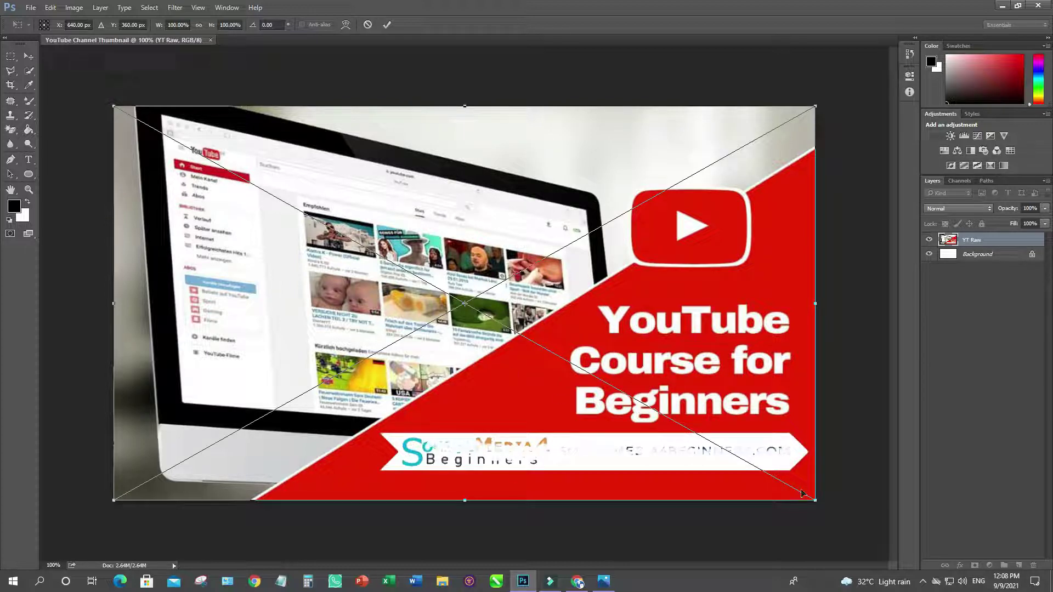
key(Return)
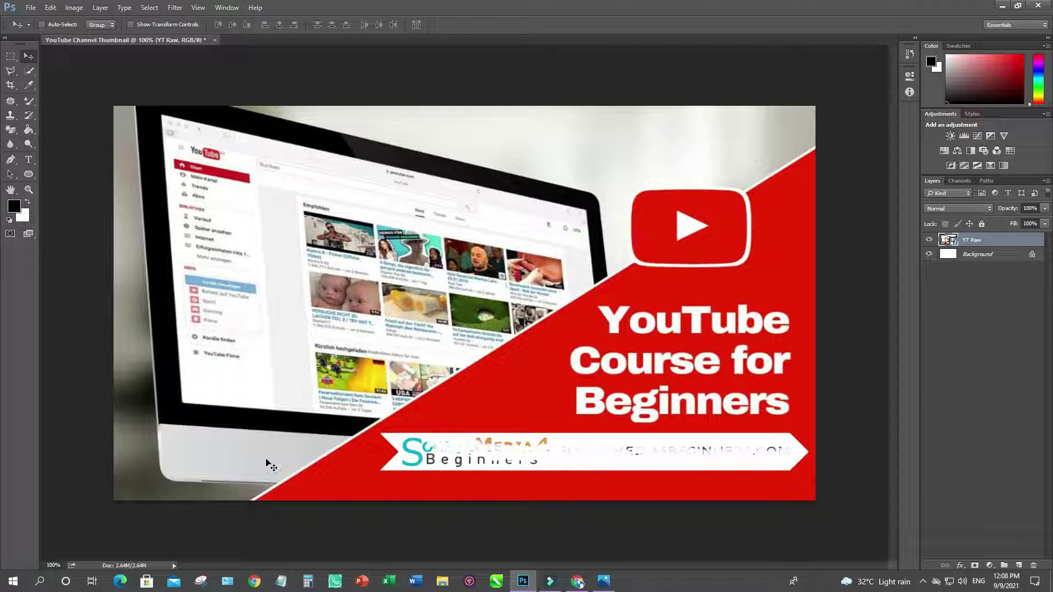
Step: Draw a rectangle about 1133 by 604 px over the image's text area and fill it with red
click(32, 176)
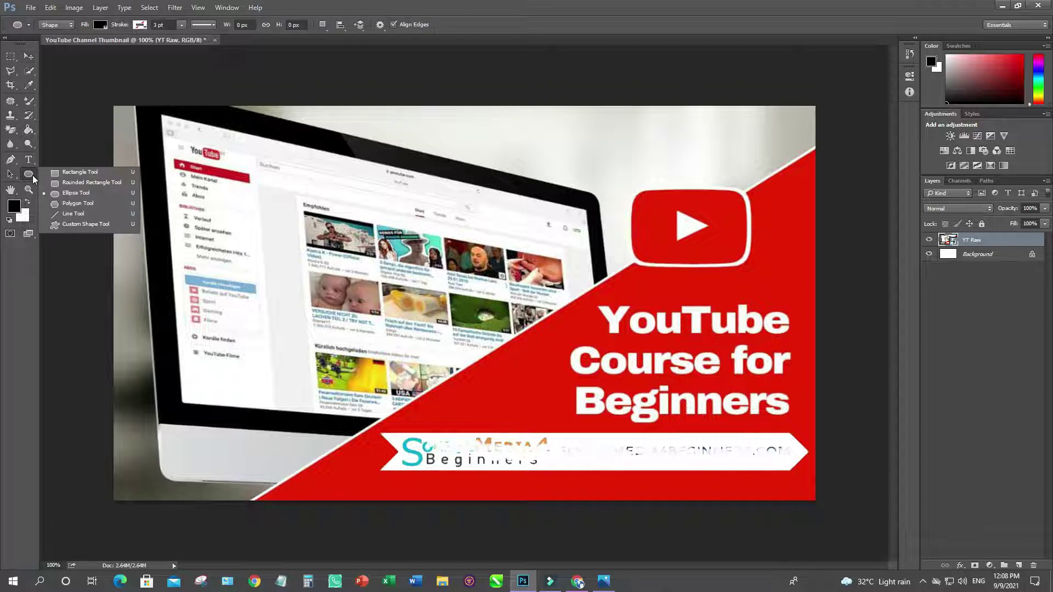
click(74, 172)
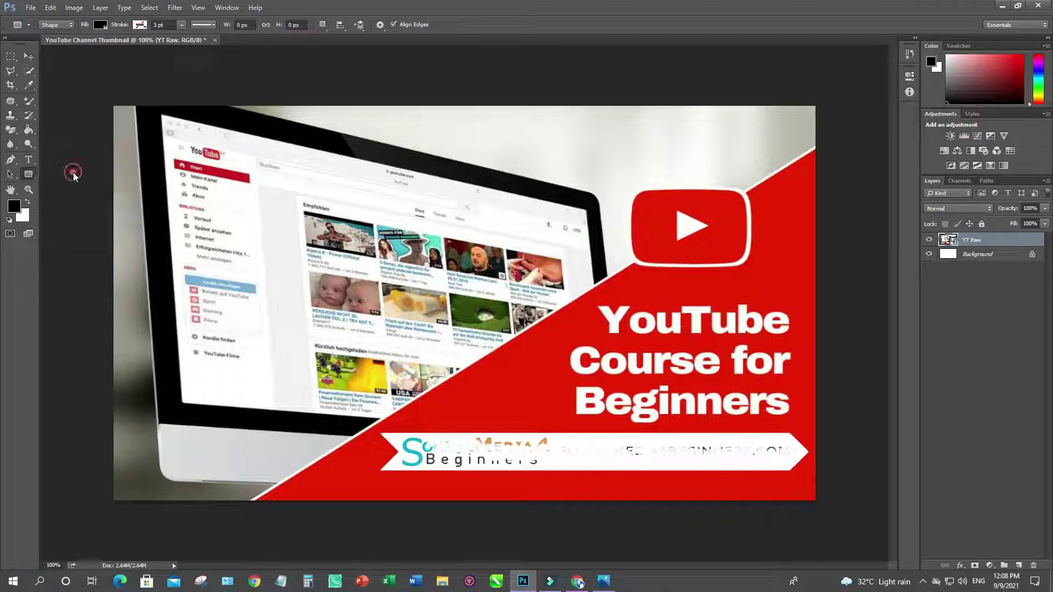
drag(214, 179, 835, 510)
click(760, 135)
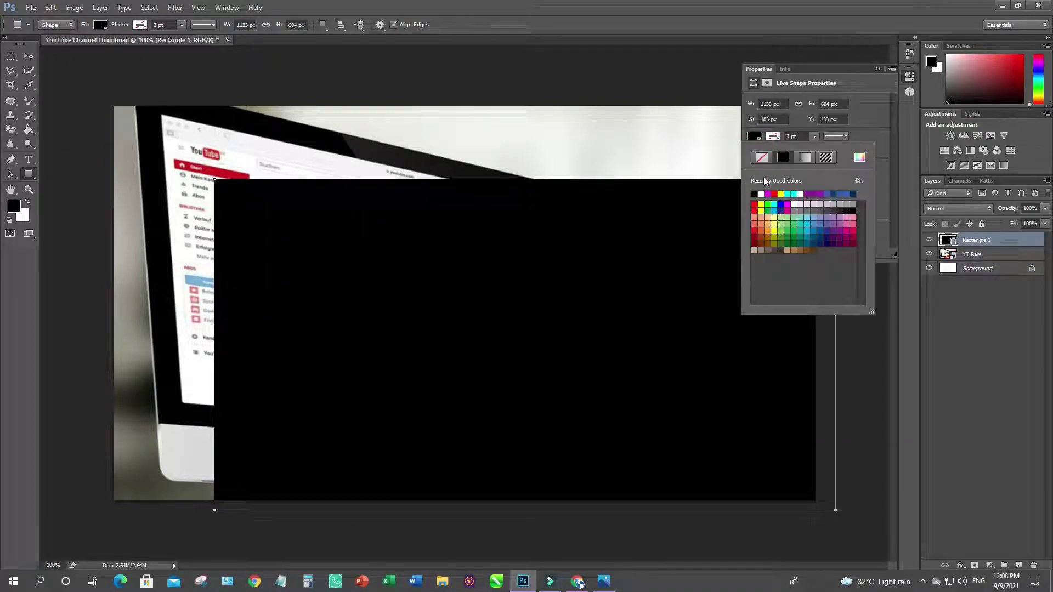
click(754, 205)
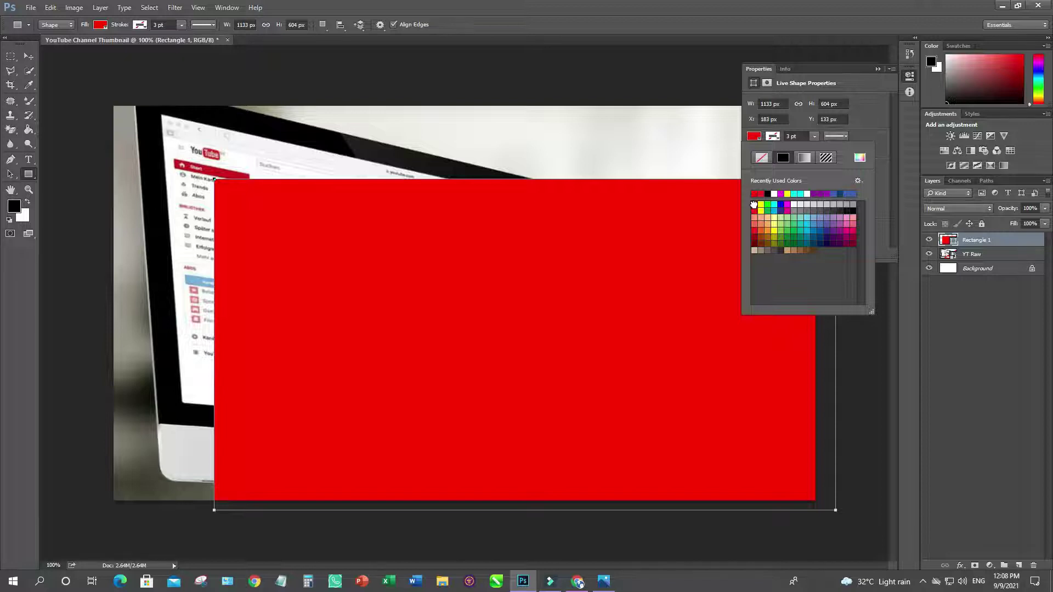
click(878, 70)
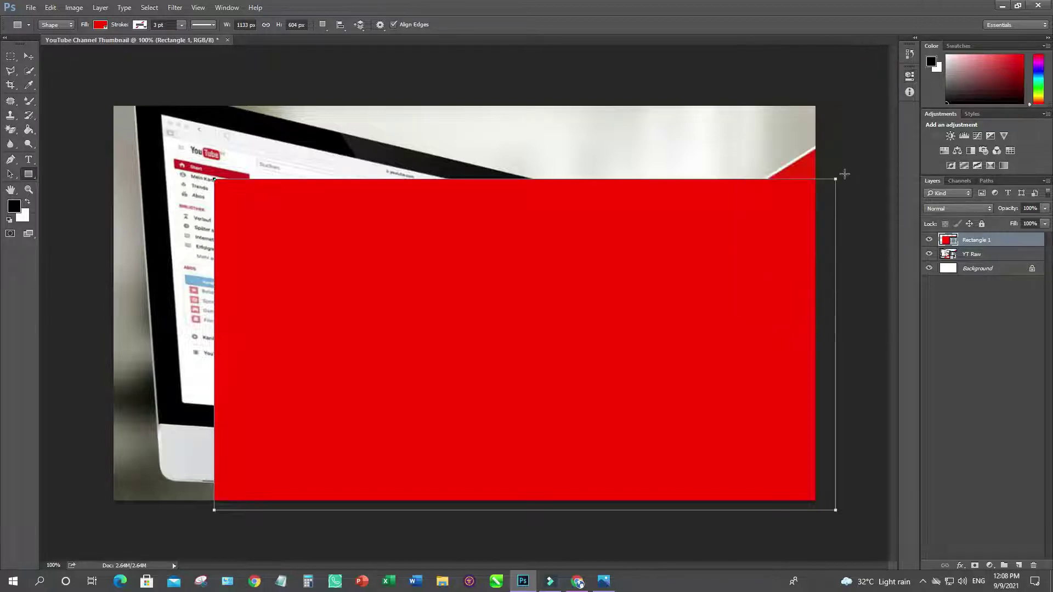
Step: Rotate the red rectangle about 32 degrees counterclockwise and move it over the image's red diagonal area
click(29, 57)
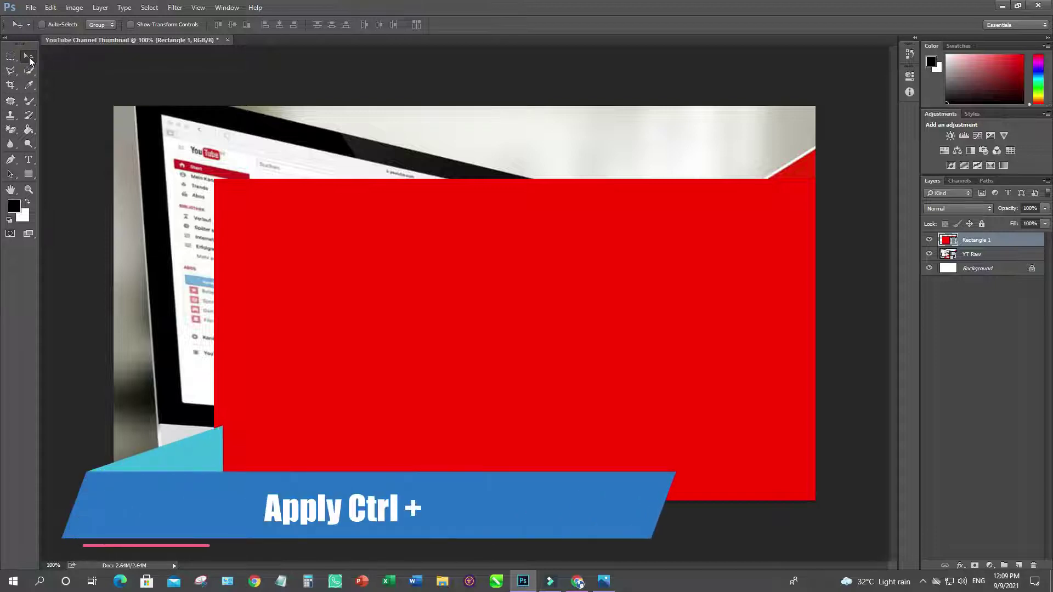
key(ctrl+t)
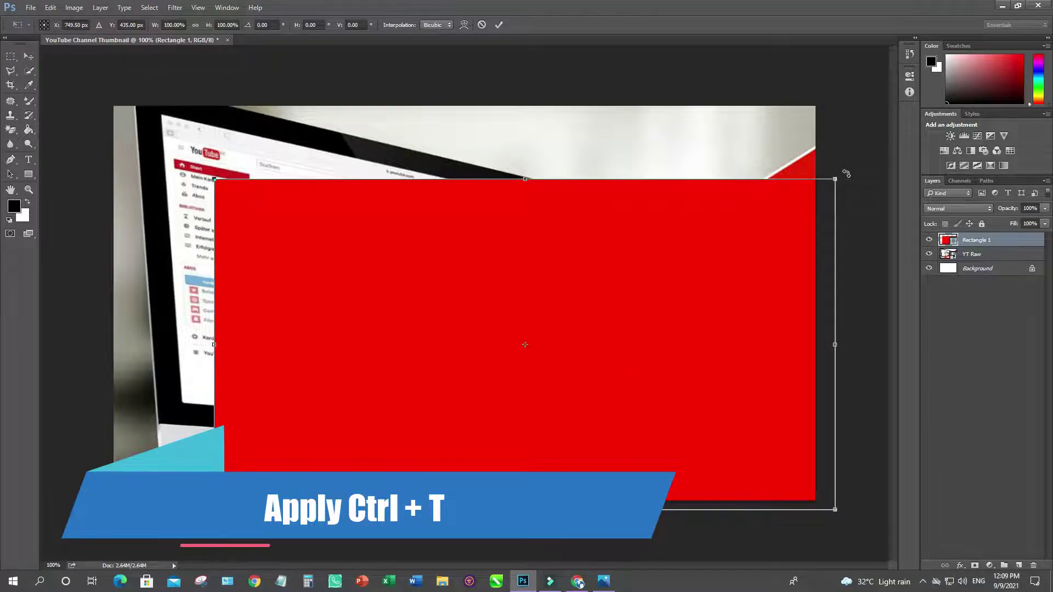
drag(845, 171, 652, 107)
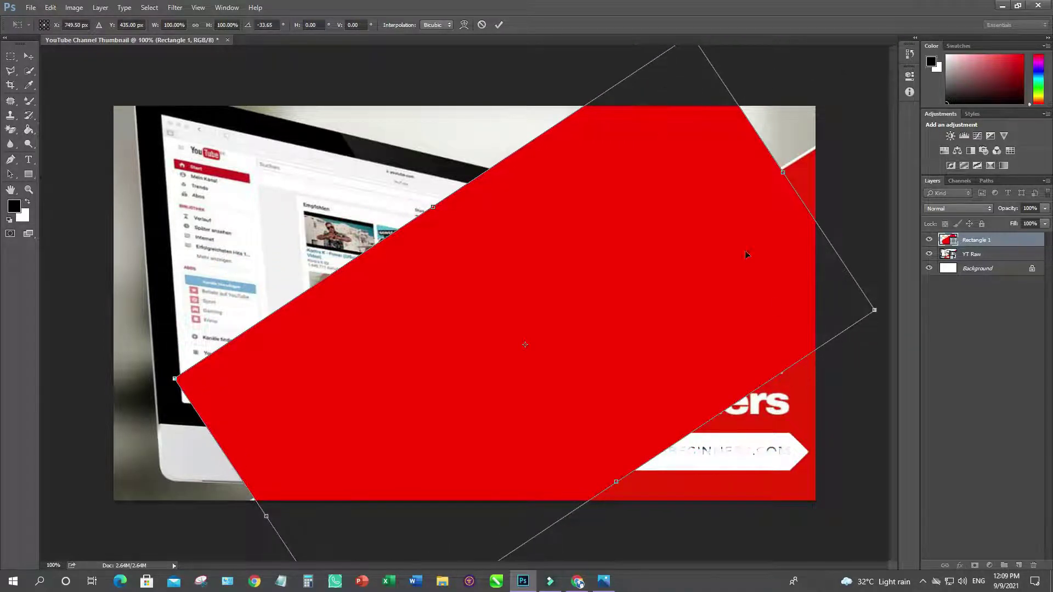
drag(620, 293, 713, 404)
Step: Widen the rotated rectangle to about 115% so it spans the canvas diagonally, and compare it with the image beneath
key(ctrl+minus)
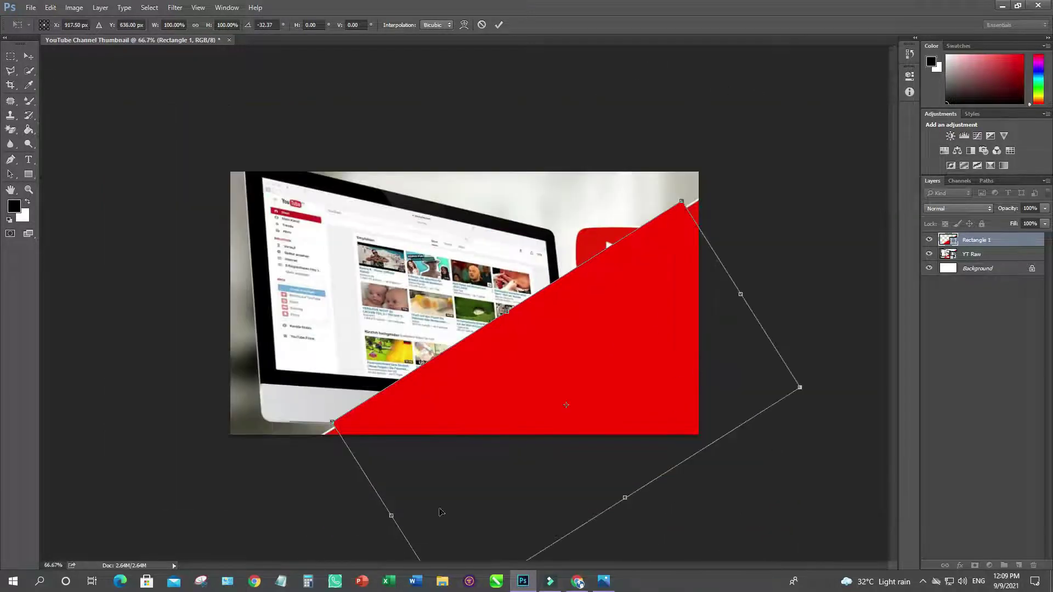
drag(390, 516, 361, 532)
drag(742, 295, 771, 280)
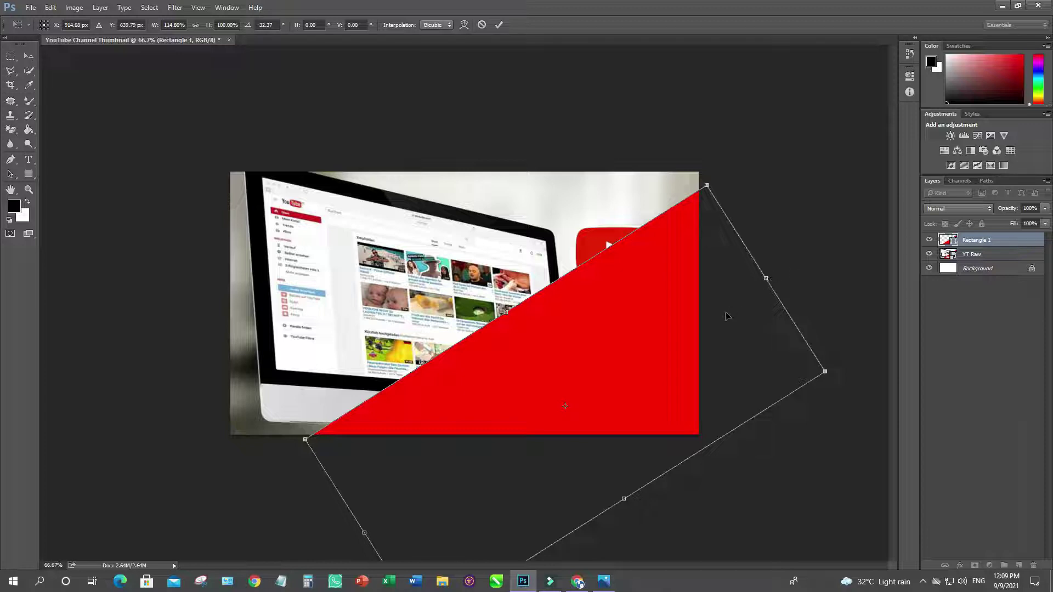
key(Return)
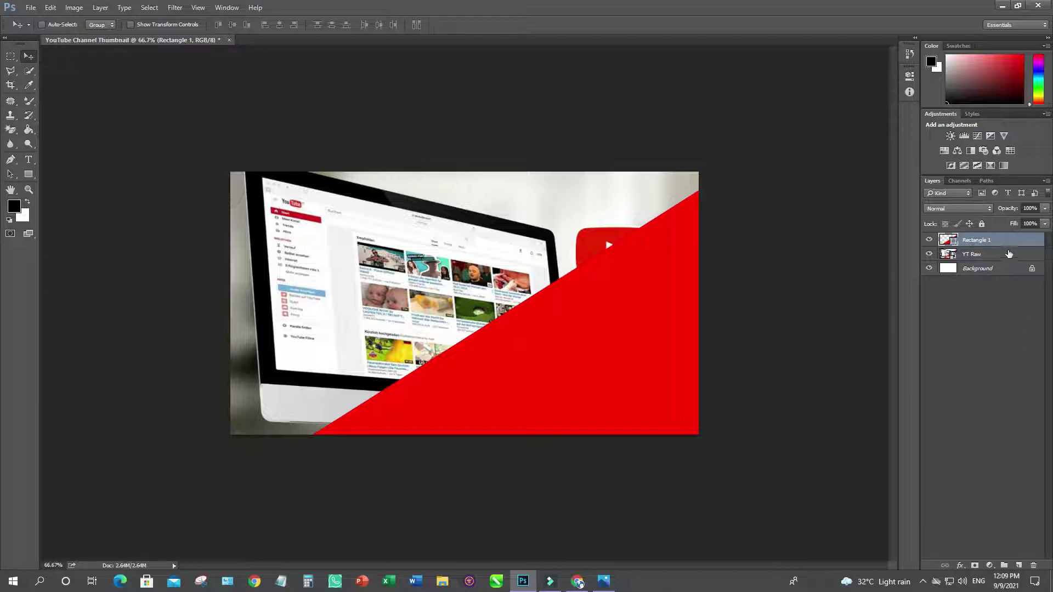
click(928, 241)
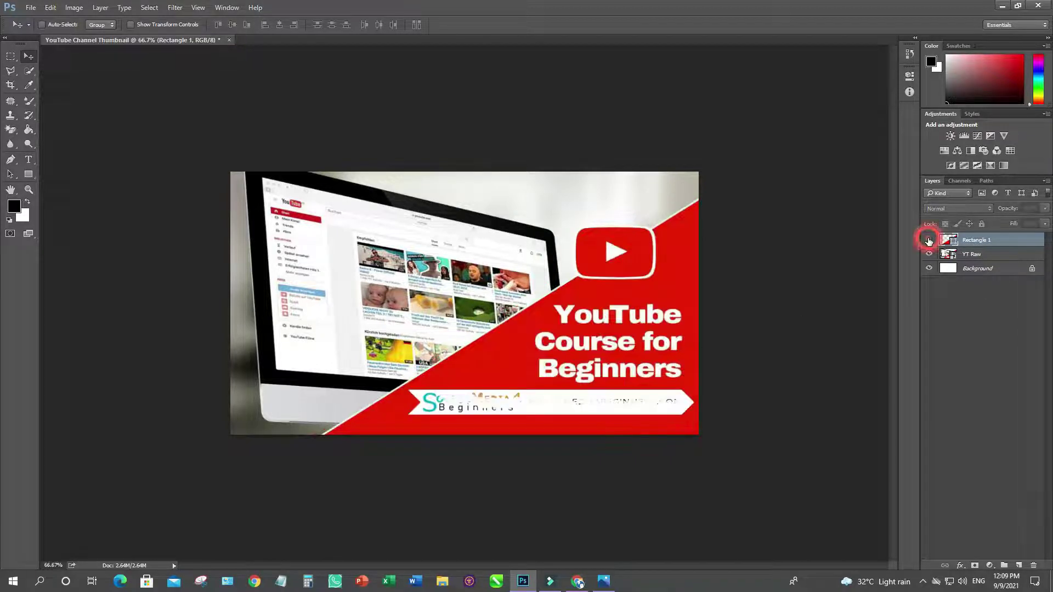
click(929, 241)
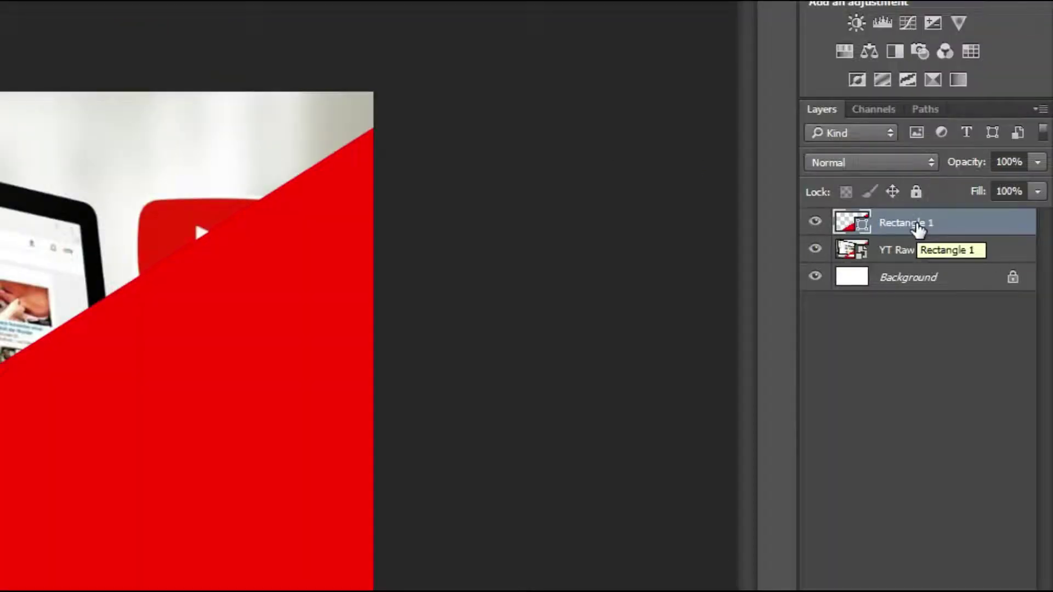
Step: Add an outside Stroke effect to the red rectangle's layer and compare the shape with and without it
right_click(982, 239)
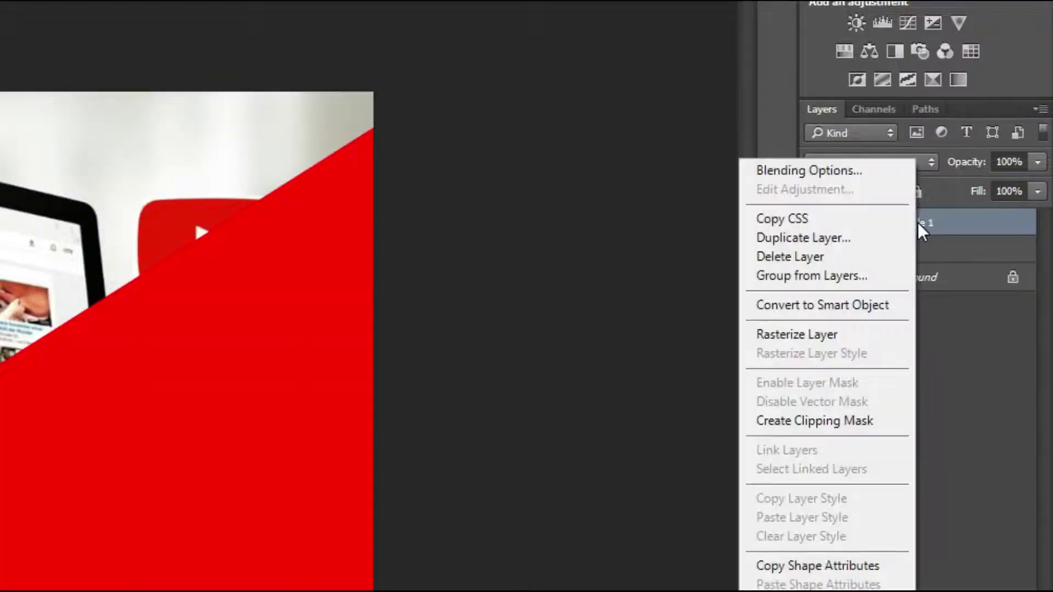
click(826, 176)
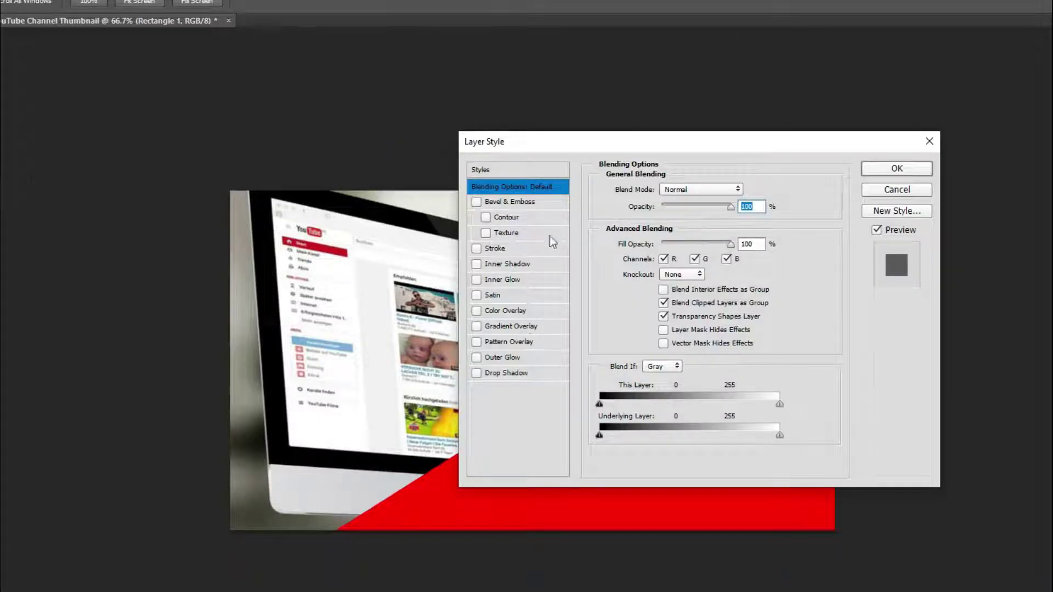
drag(713, 150, 313, 97)
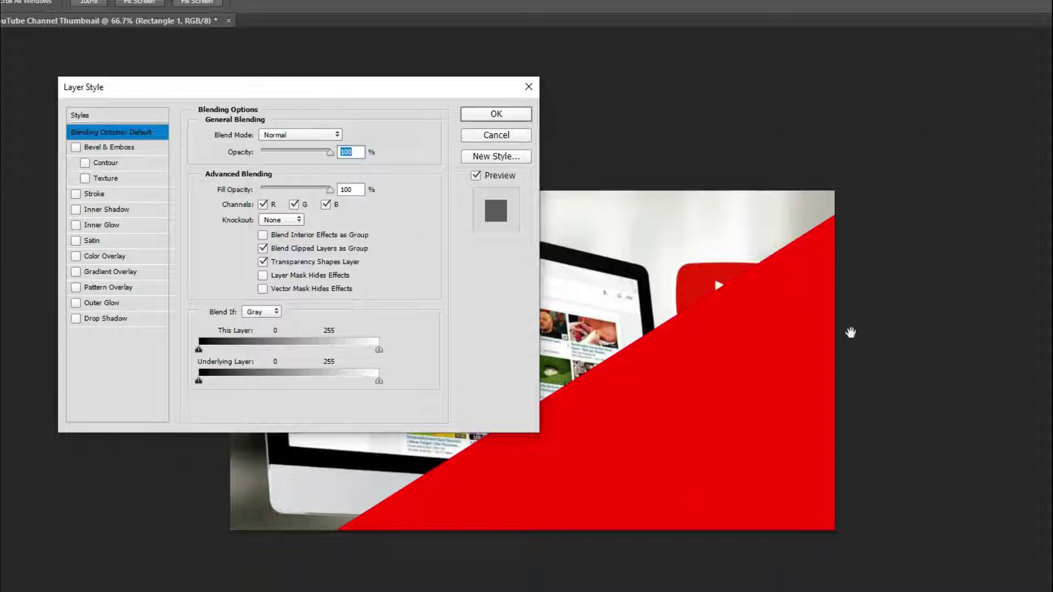
click(92, 195)
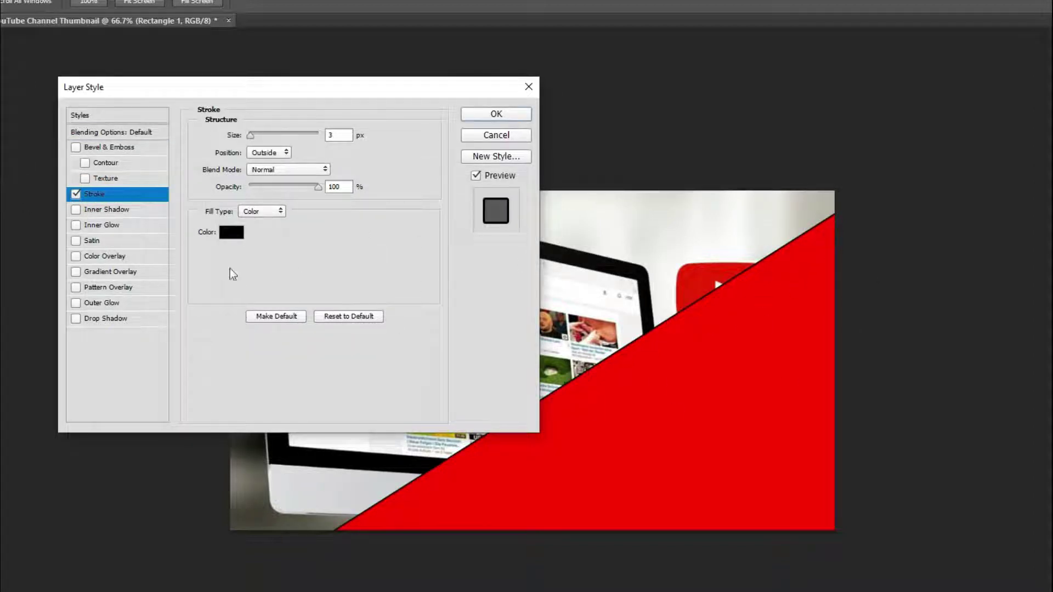
click(76, 194)
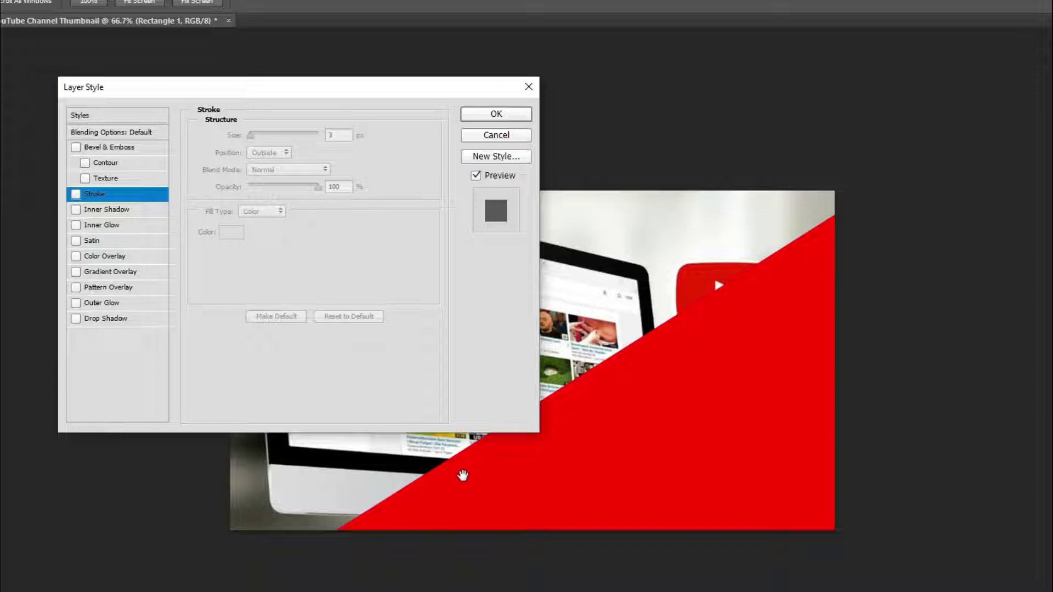
click(75, 194)
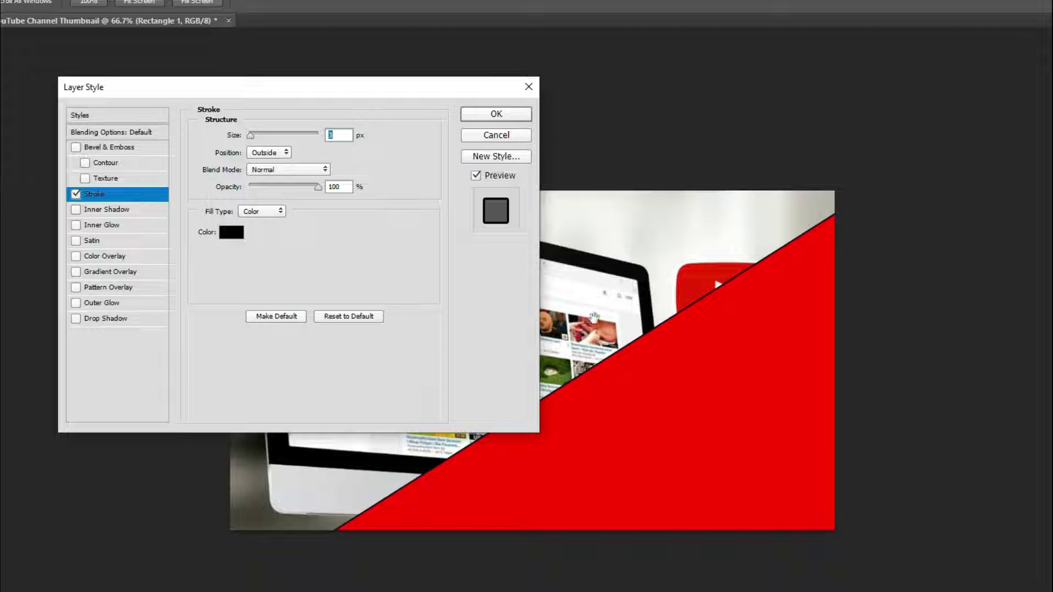
Step: Make the rectangle's stroke white (ffffff), thicken it slightly and apply the layer style
click(230, 233)
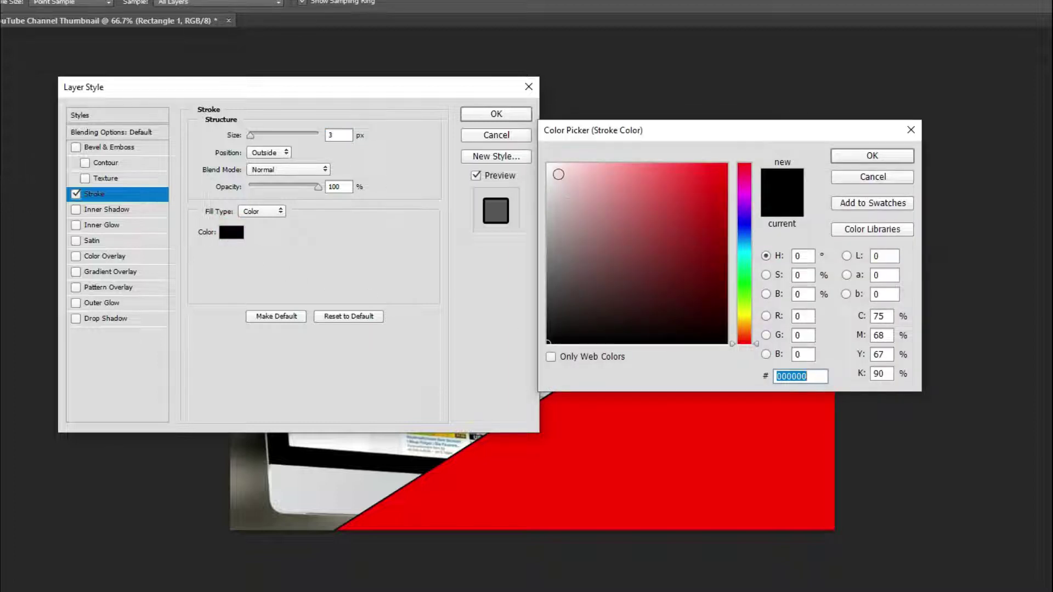
click(548, 164)
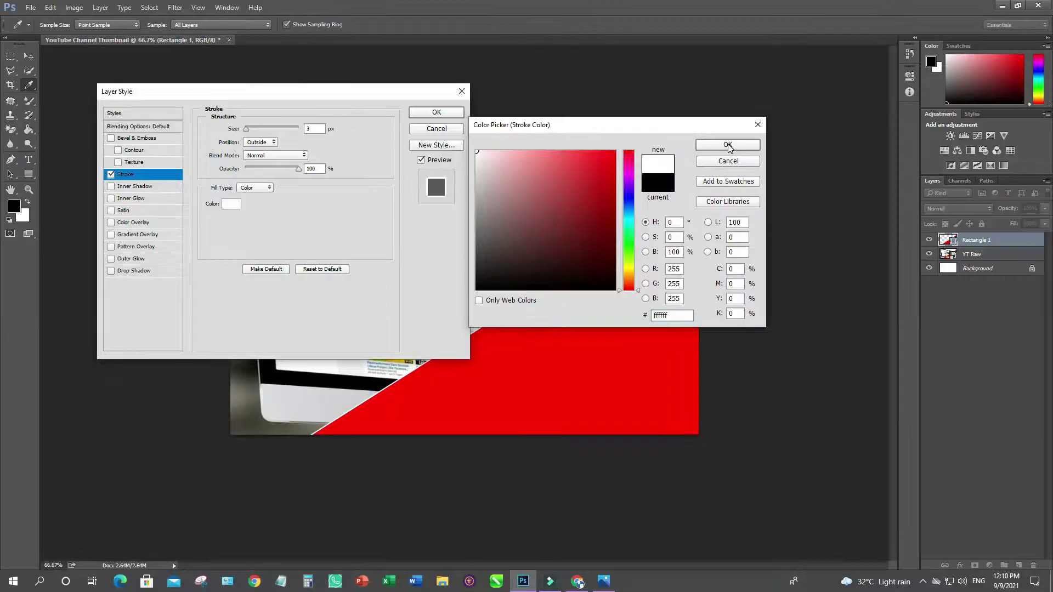
click(728, 145)
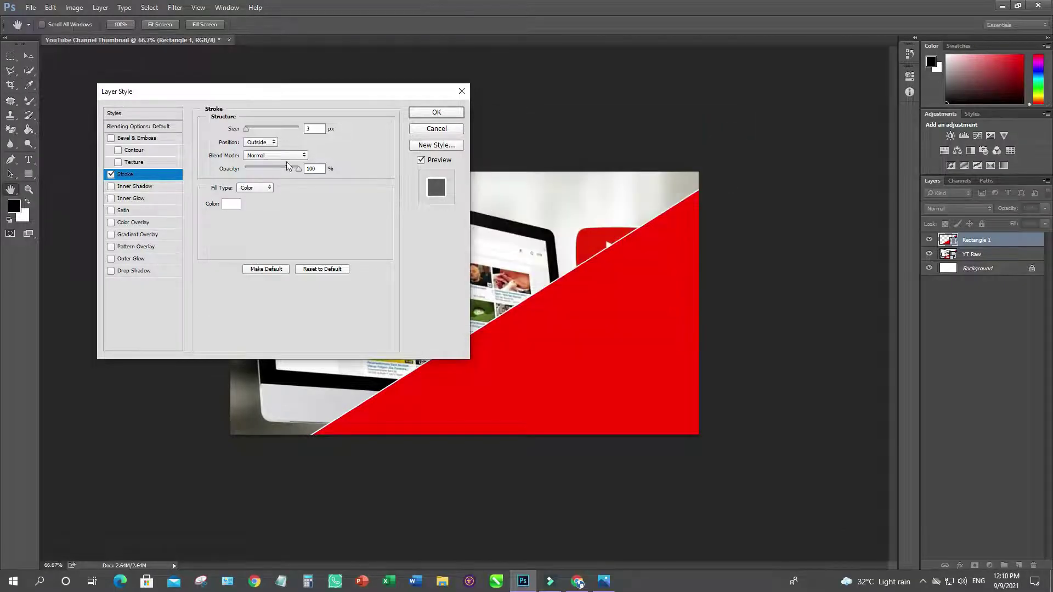
click(245, 129)
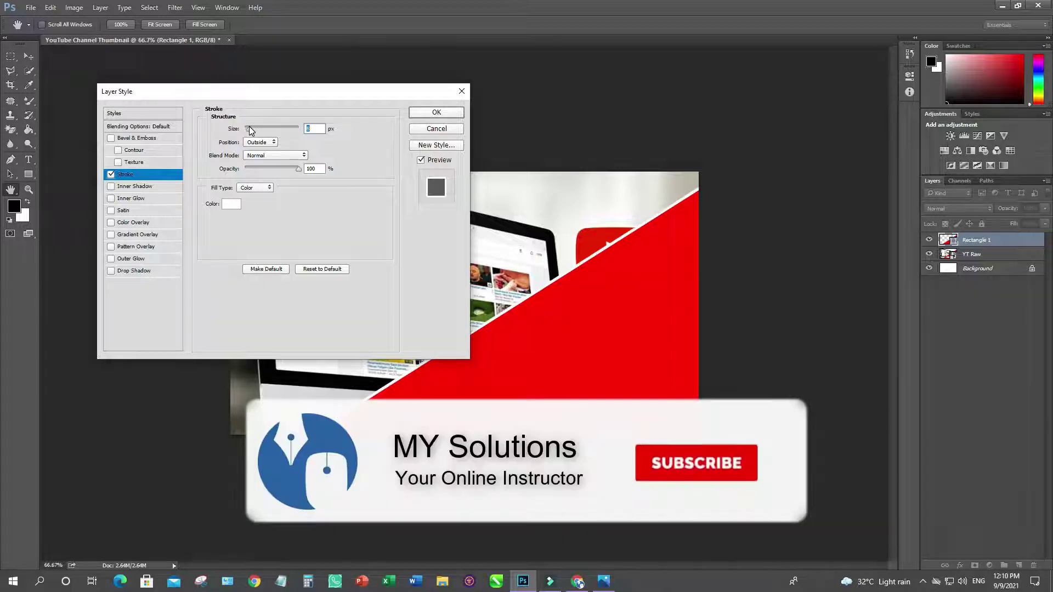
click(438, 113)
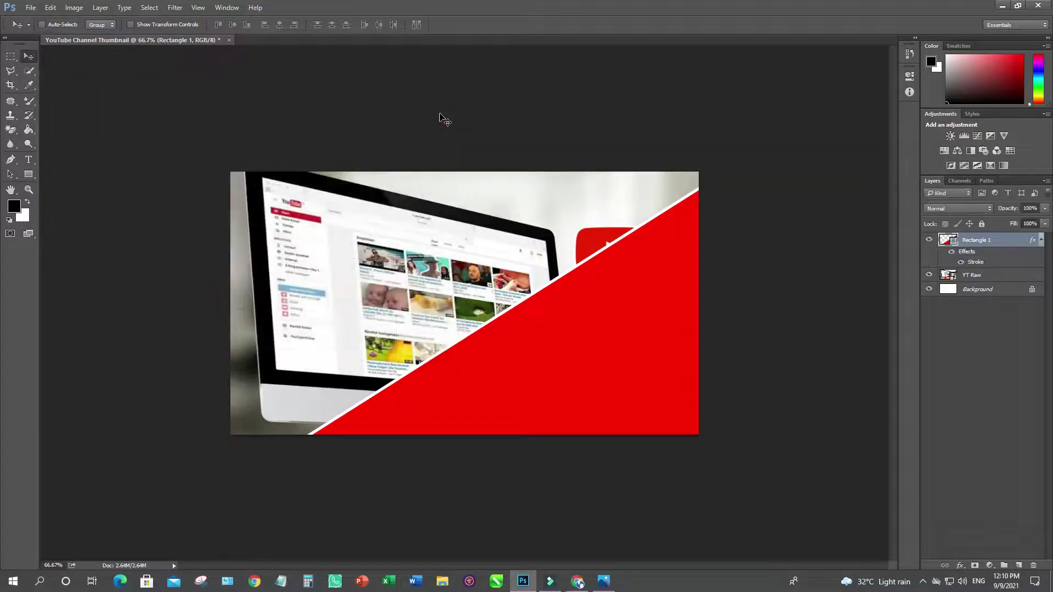
key(ctrl+plus)
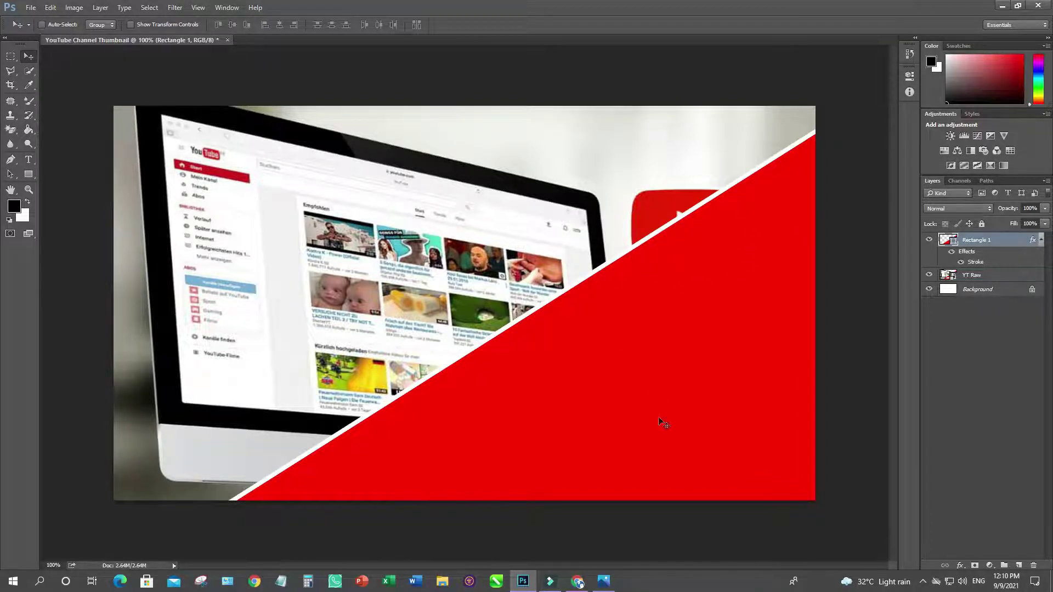
Step: Switch to Chrome, search Google Images for "youtube play button png" and preview play button images, including the seekpng one
click(577, 580)
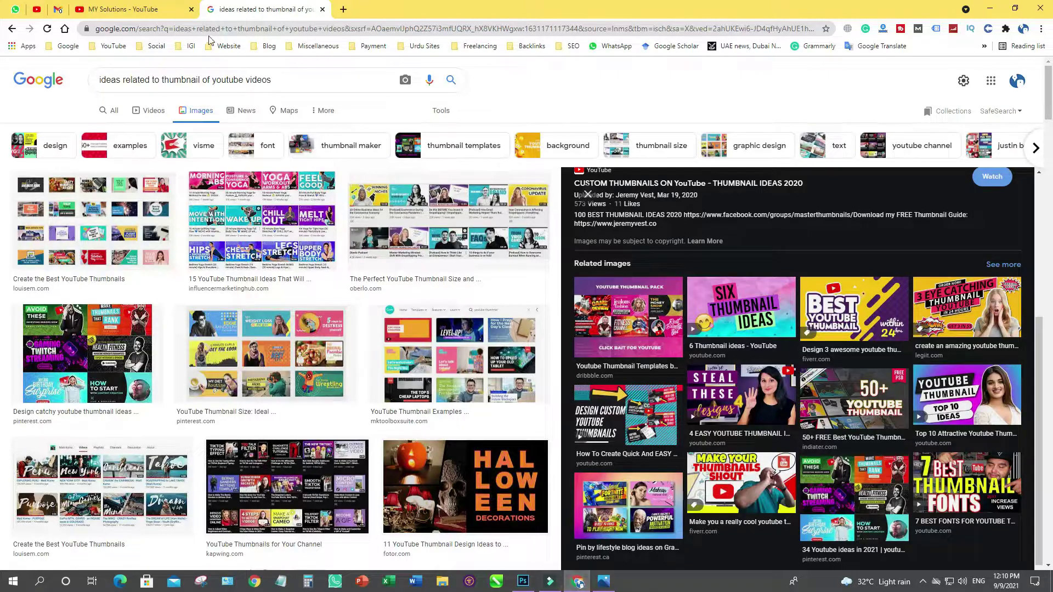
click(157, 28)
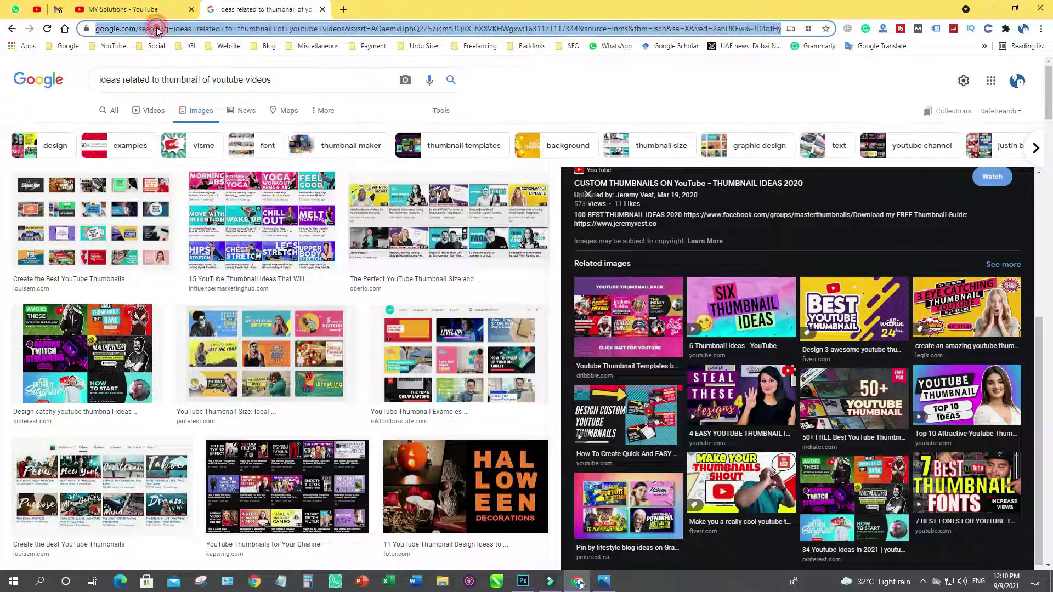
text(youtube play button png)
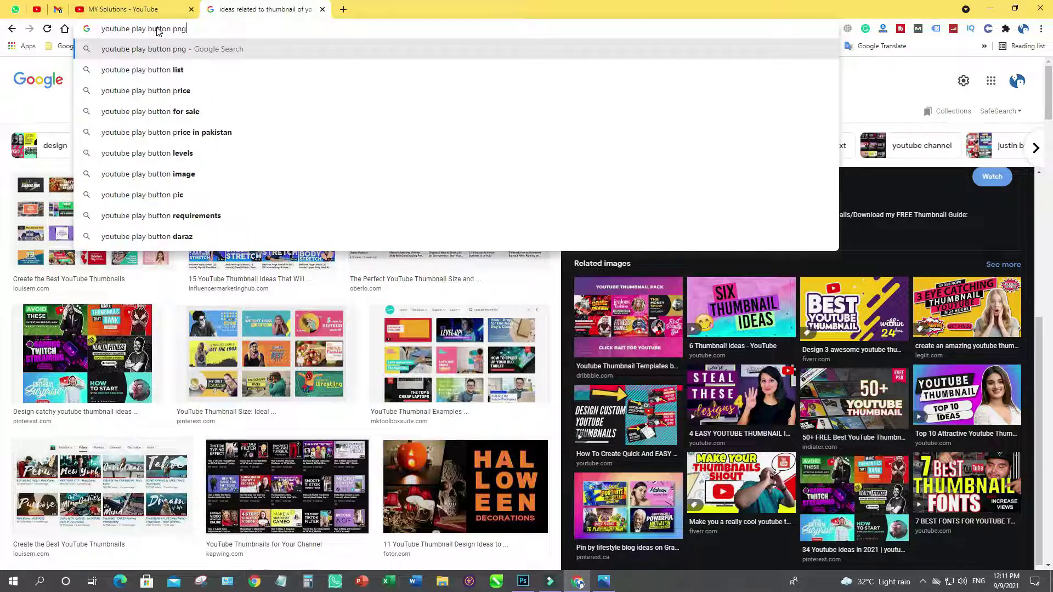
key(Return)
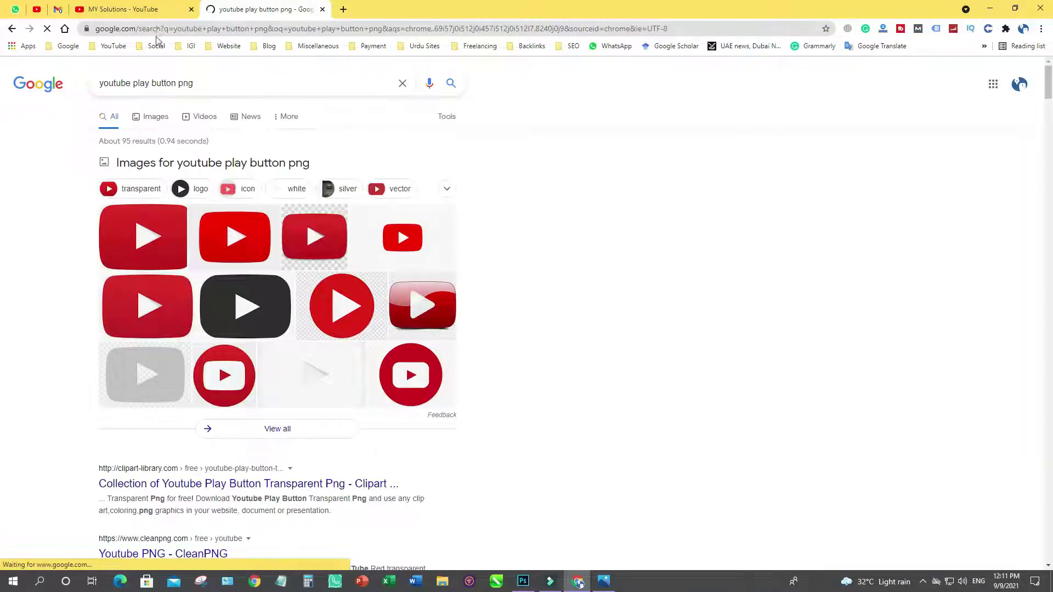
click(149, 118)
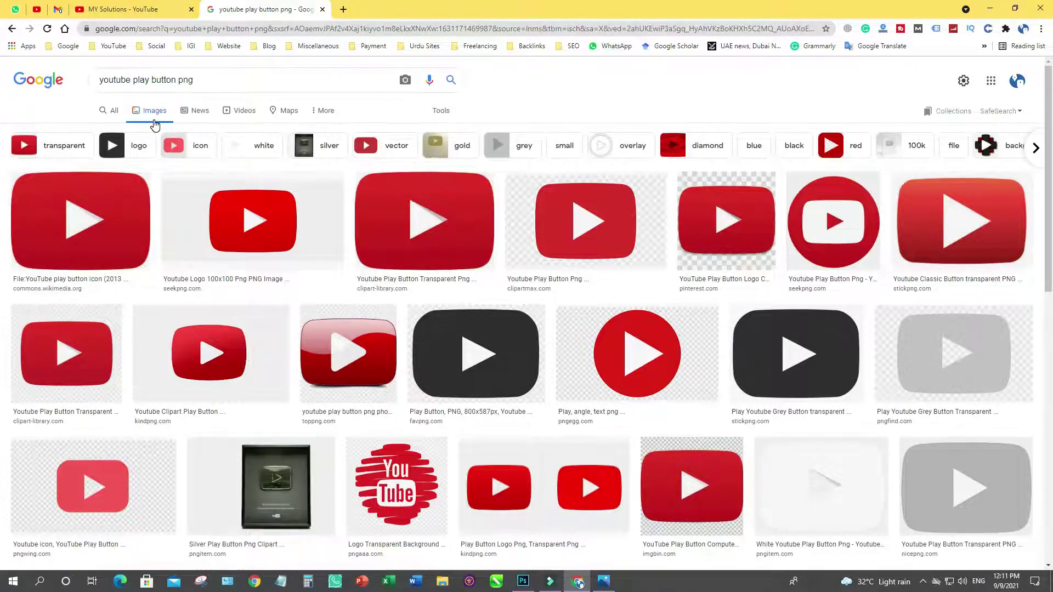
click(71, 352)
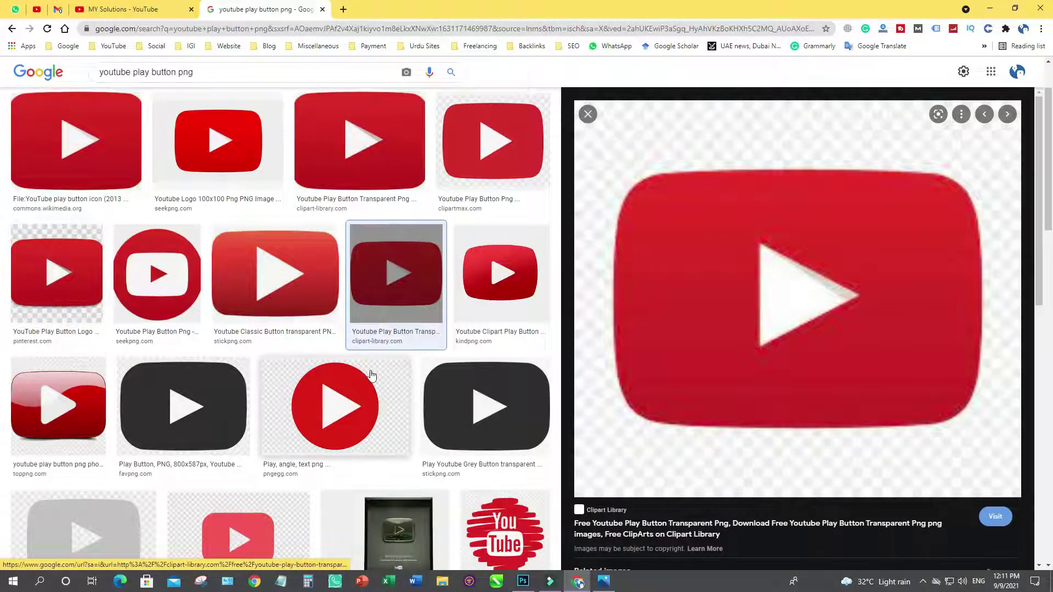
scroll(299, 304, up, 2)
click(277, 287)
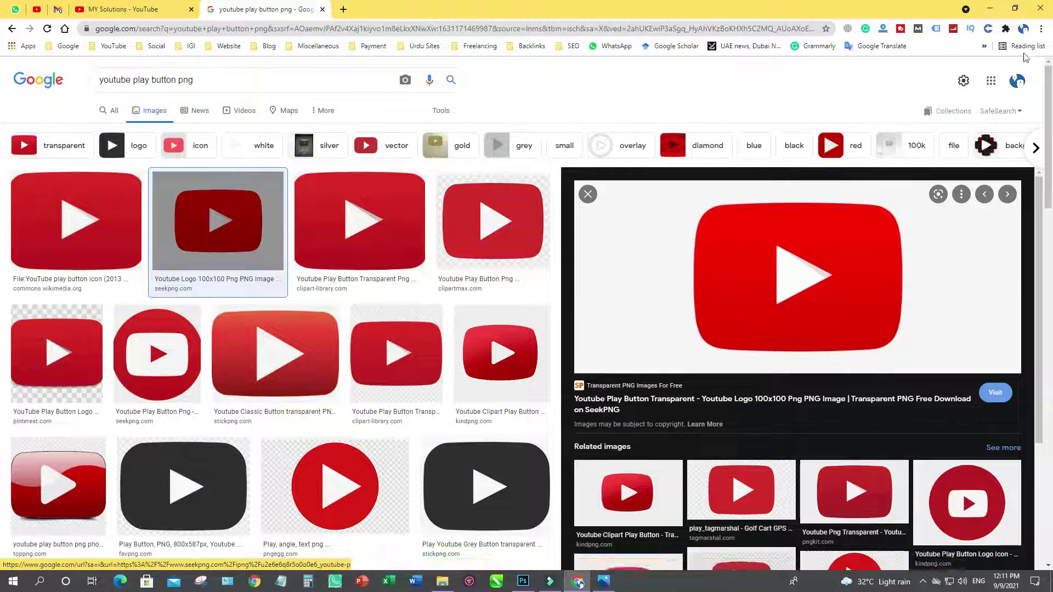
Step: Place the YouTube Logo png from the desktop into the Photoshop thumbnail, enlarged about its centre to cover the photo's play button
click(989, 9)
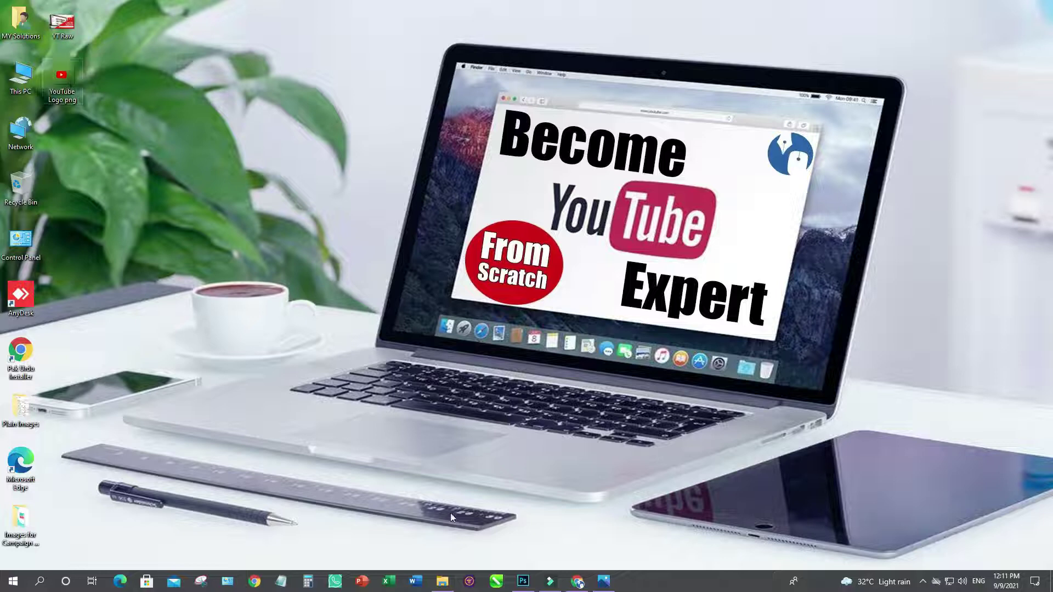
drag(65, 75, 544, 438)
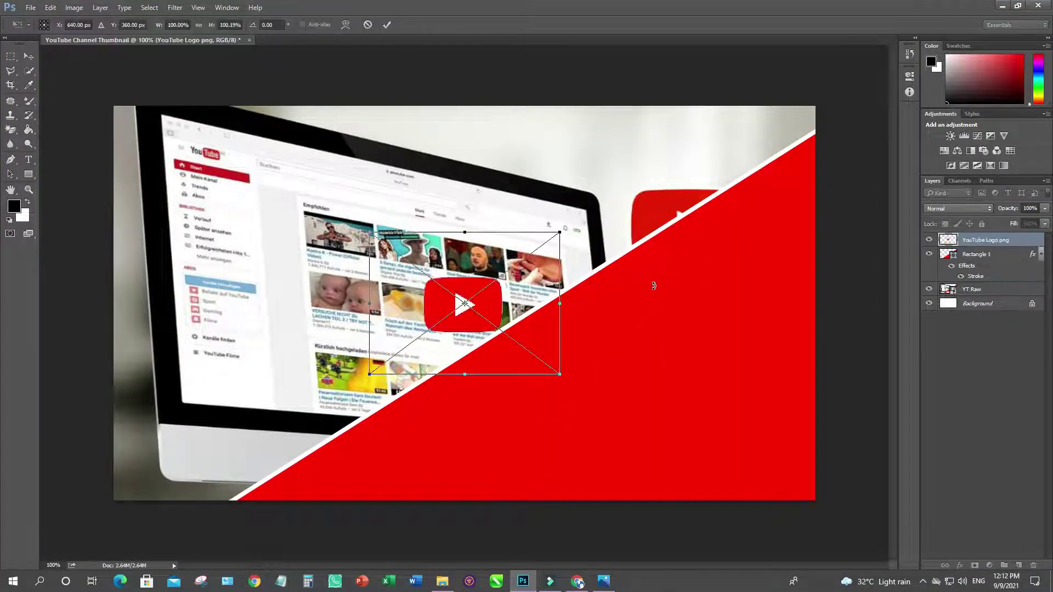
drag(495, 304, 702, 224)
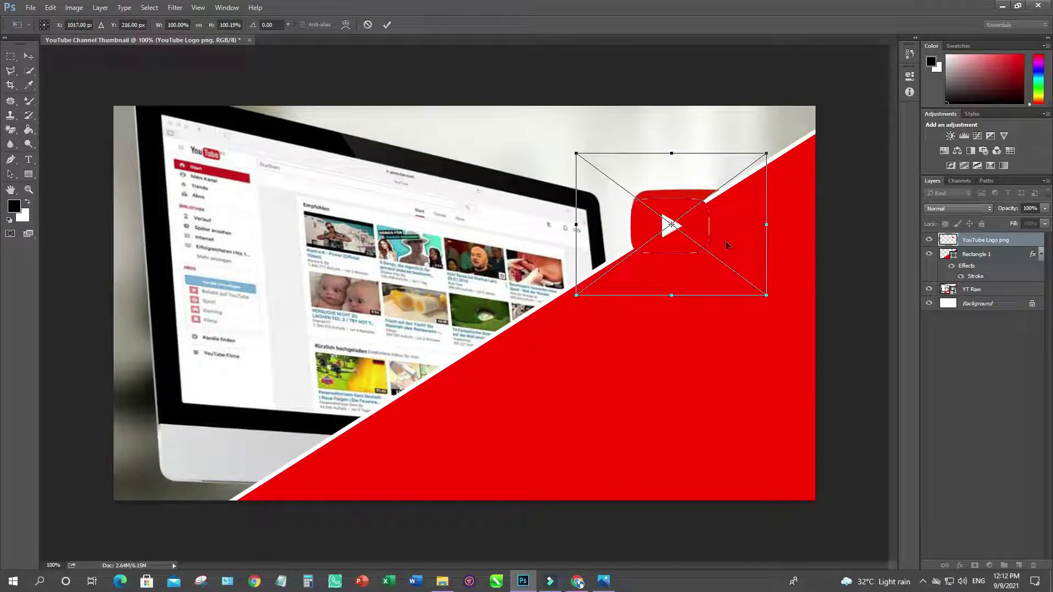
drag(770, 296, 788, 307)
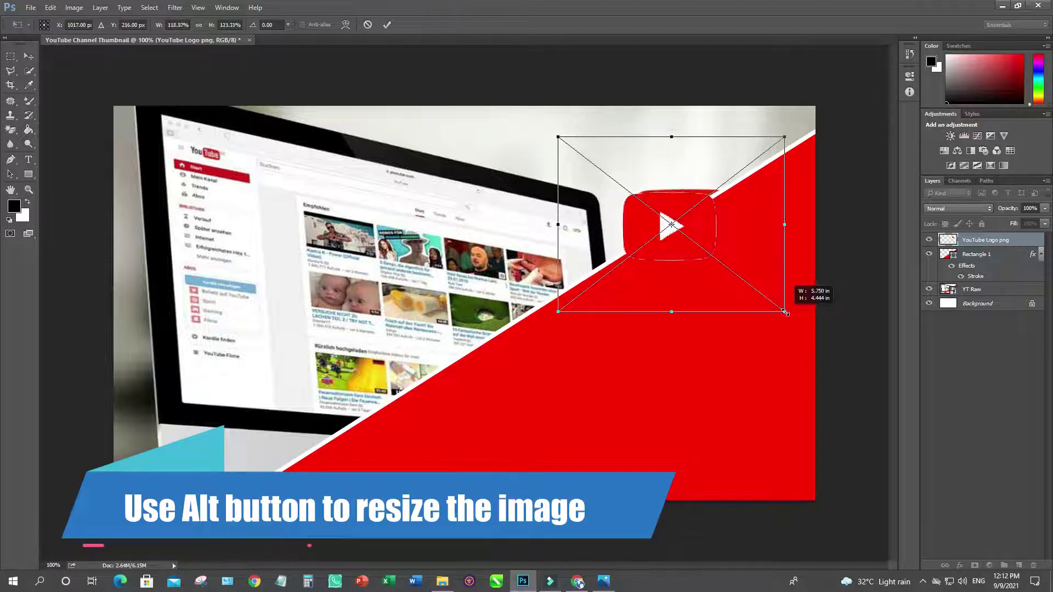
key(Return)
Step: Nudge the YouTube logo slightly right and up so it fully hides the play button in the photo
key(Right)
key(Right)
key(Right)
key(Right)
key(Right)
key(Right)
key(Right)
key(Right)
key(Up)
key(Up)
key(Up)
key(Up)
key(Up)
key(Up)
key(Up)
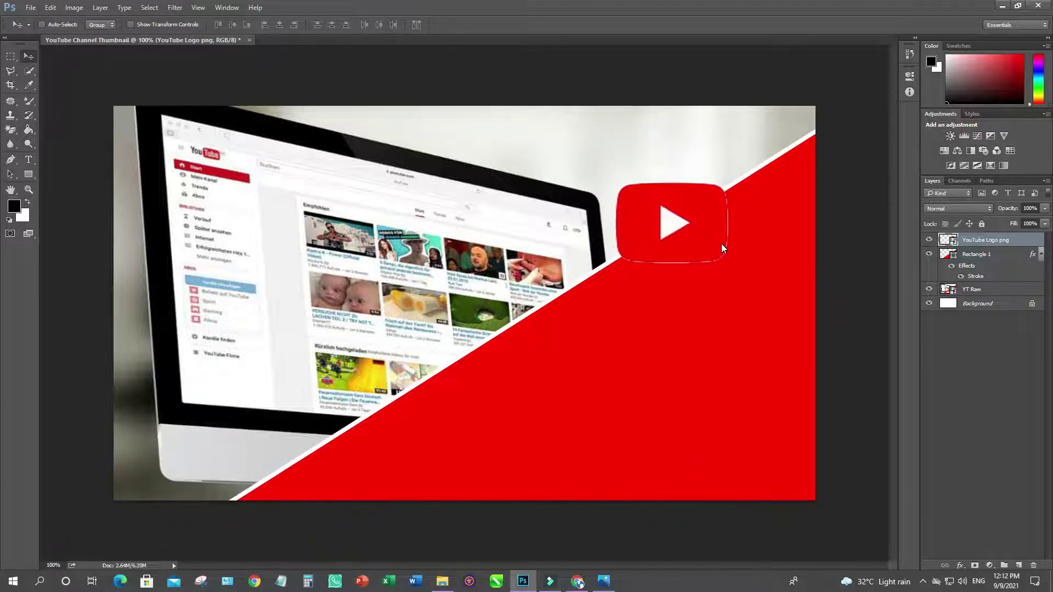
key(Up)
key(Up)
key(Up)
key(Up)
key(Up)
key(Up)
key(Up)
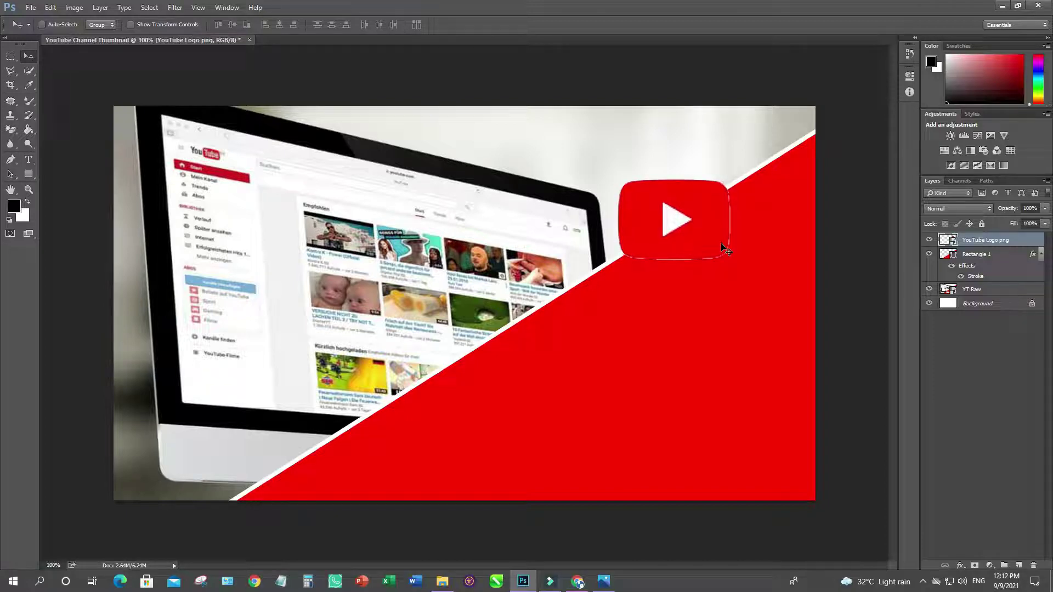
right_click(976, 239)
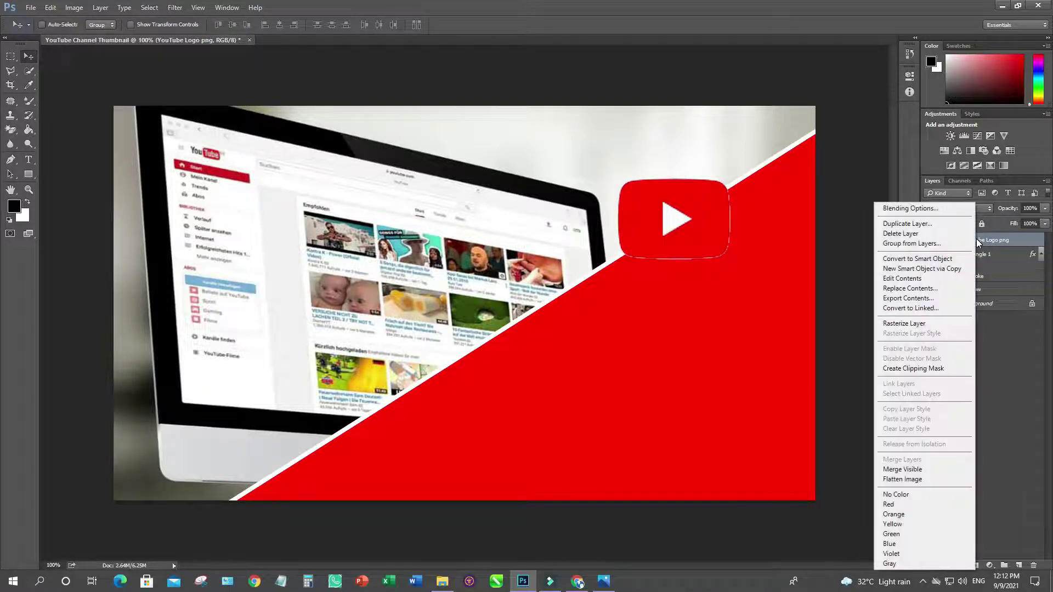
click(913, 209)
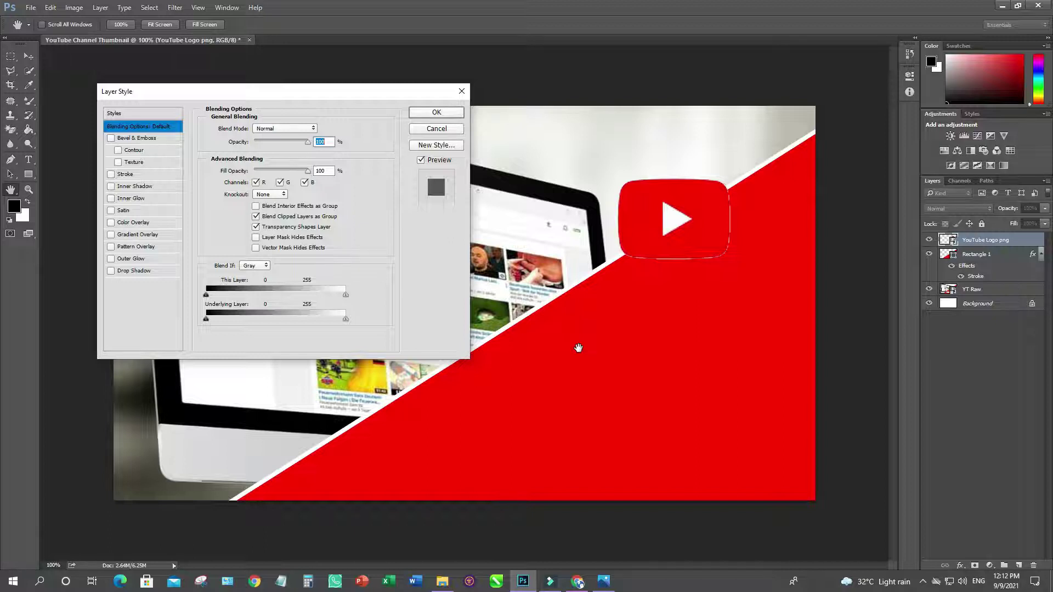
click(463, 93)
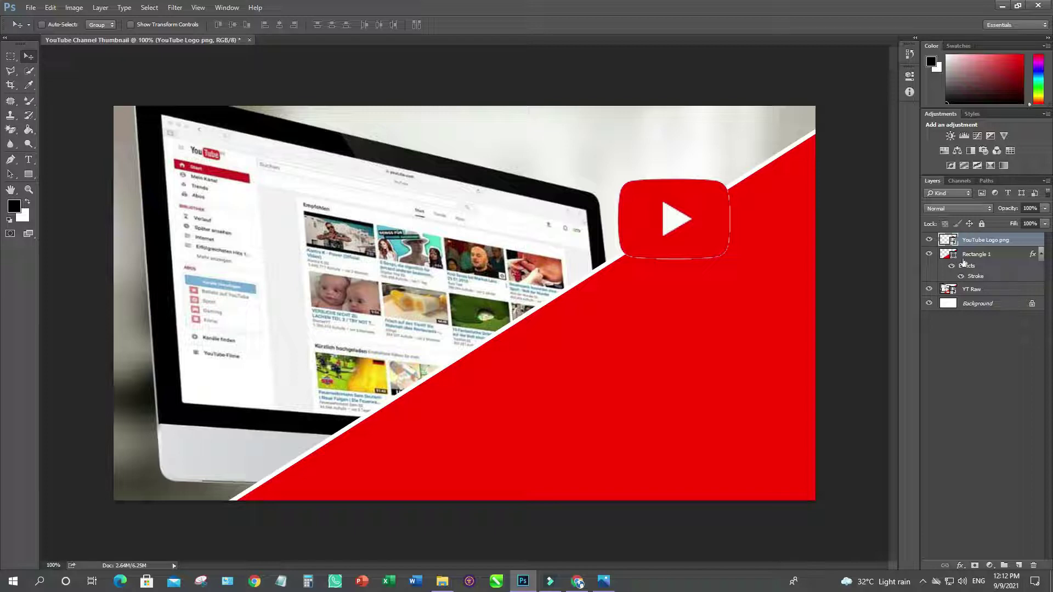
Step: Copy the red rectangle's layer style and paste it onto the YouTube Logo png layer
right_click(970, 260)
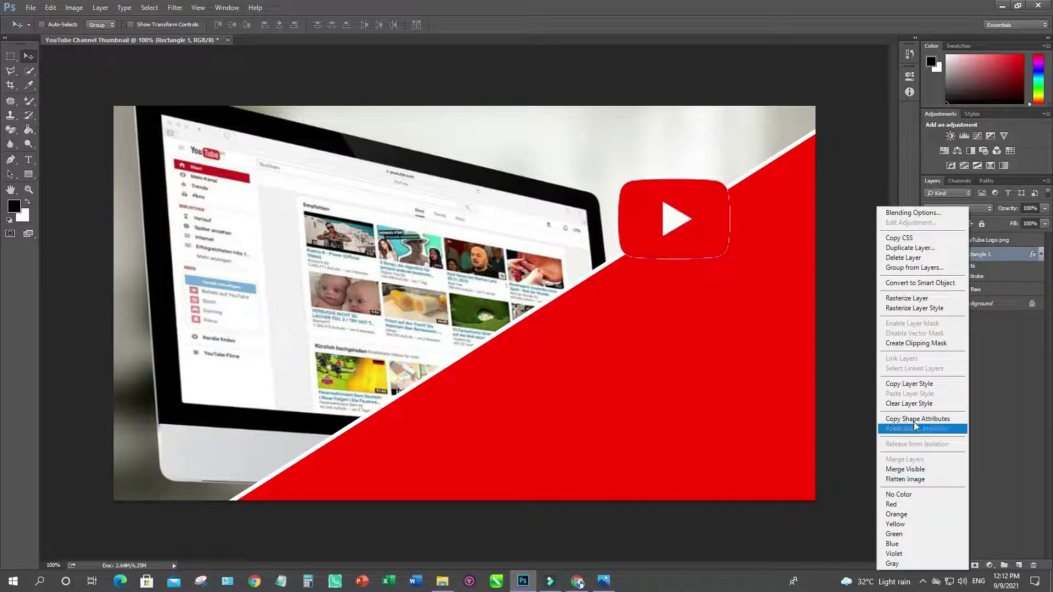
click(913, 384)
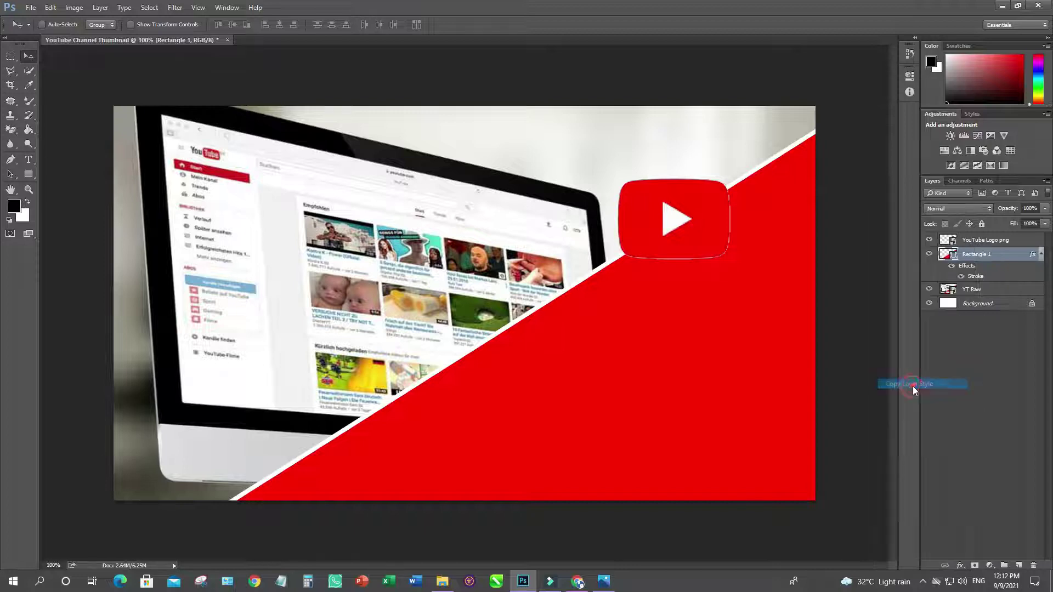
click(976, 242)
right_click(974, 241)
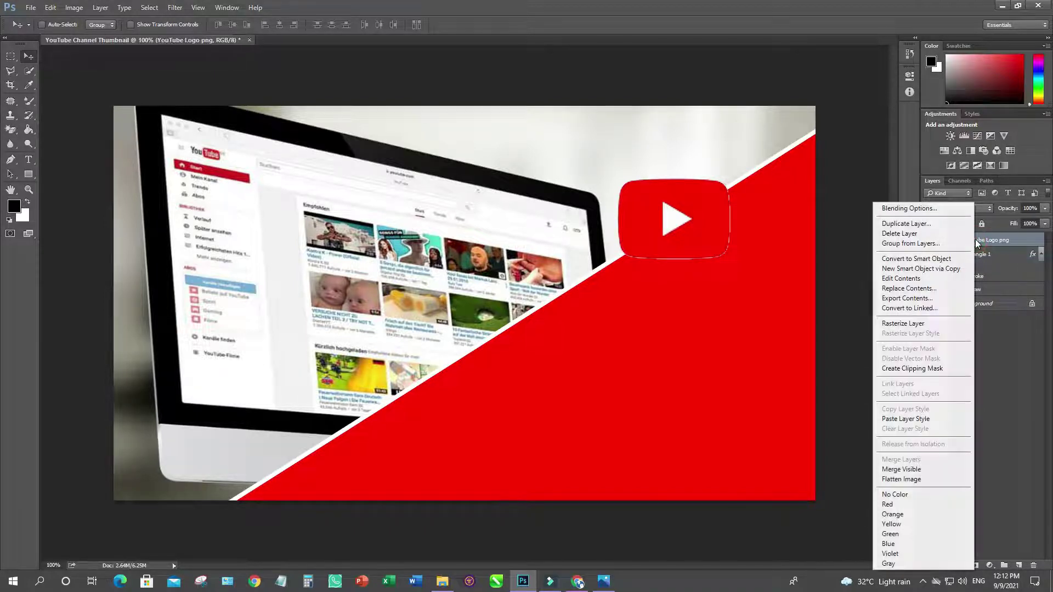
click(905, 419)
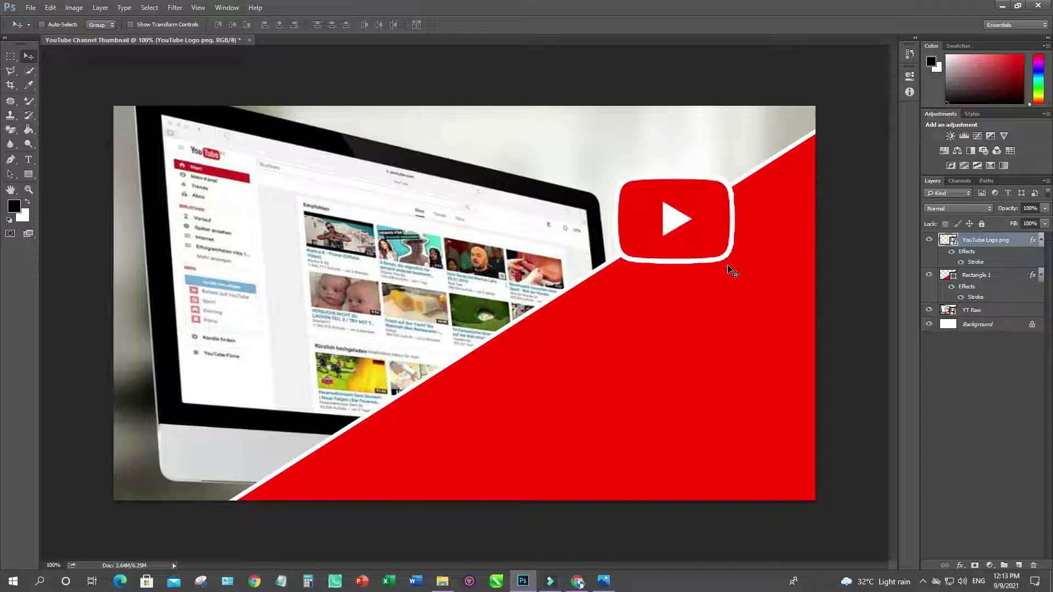
Step: Switch to Chrome, examine the thumbnails on the MY Solutions YouTube channel's videos page, and return to Photoshop
click(577, 581)
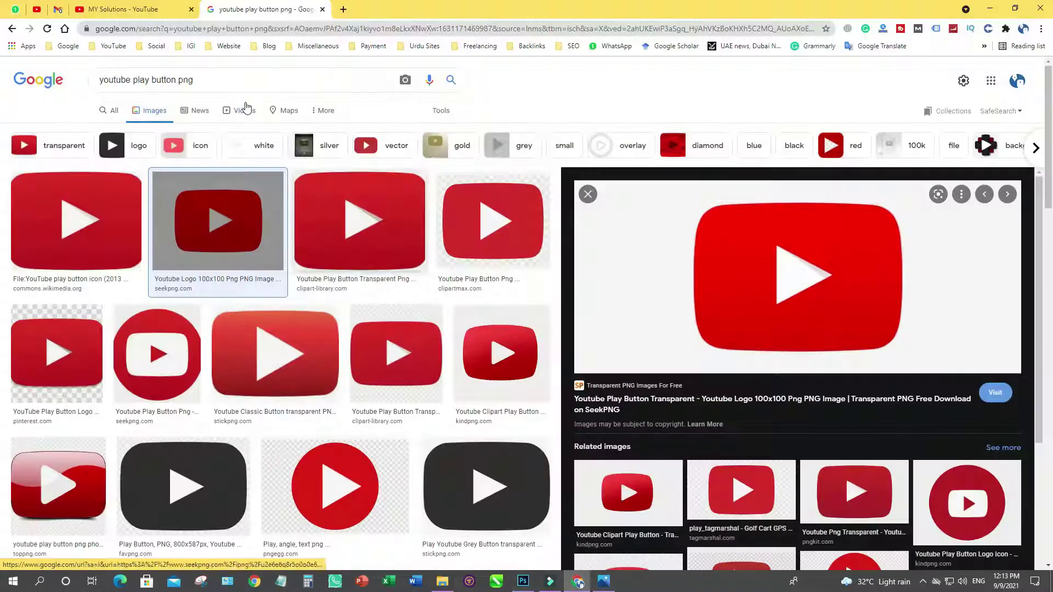
click(137, 8)
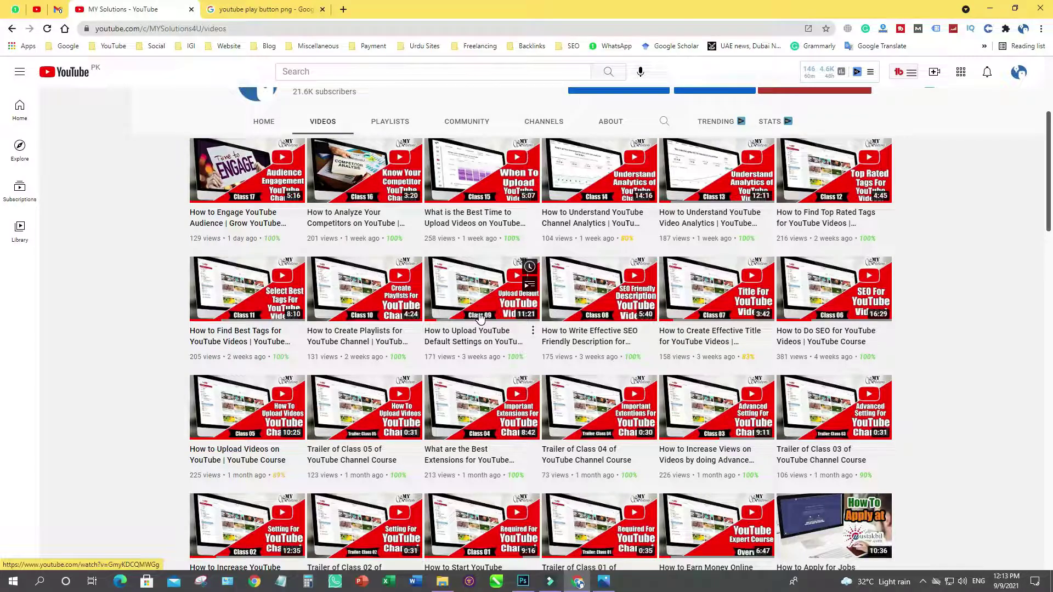
key(alt+Tab)
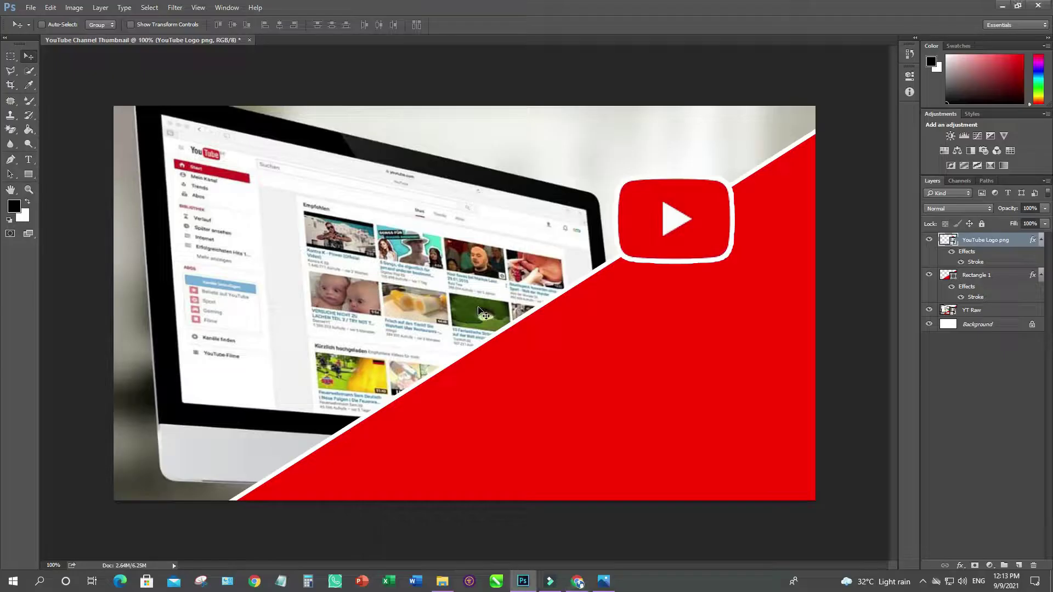
Step: Draw a black banner with inward-curved sides, about 330 by 88 px, as a custom shape near the red area's bottom edge
click(34, 178)
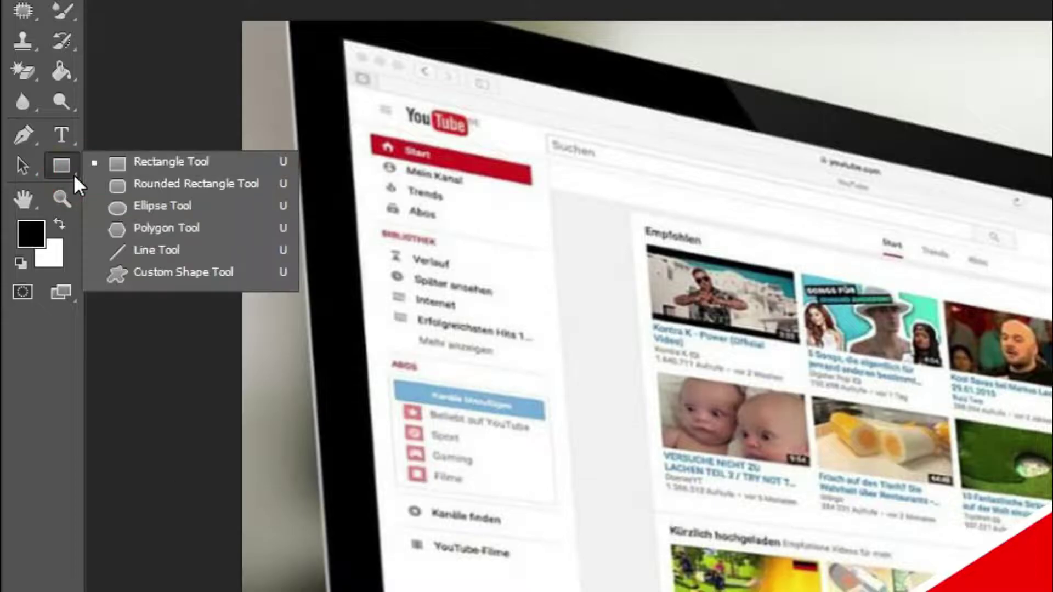
click(149, 273)
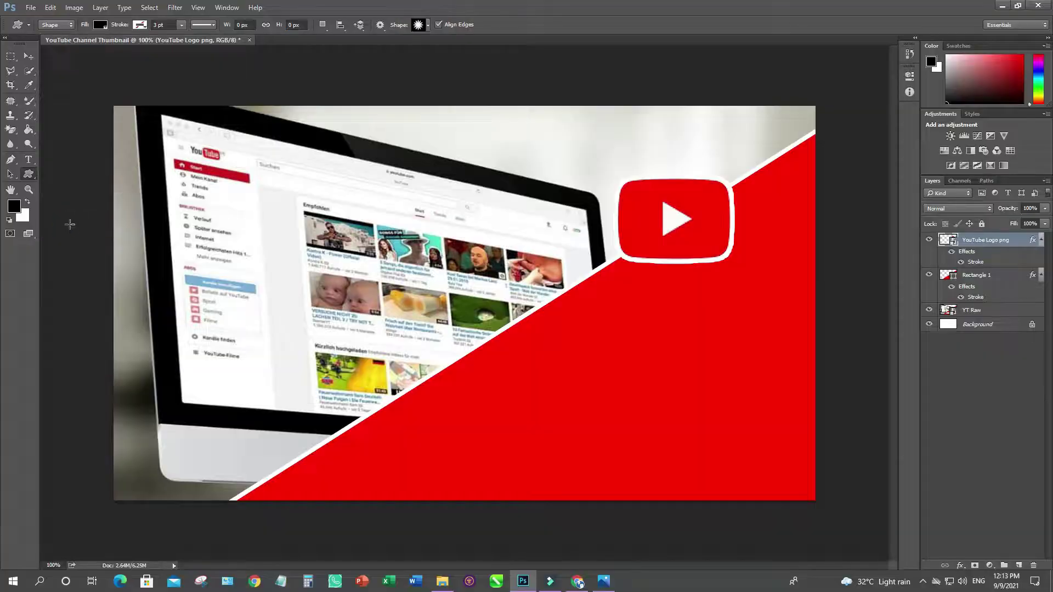
click(427, 26)
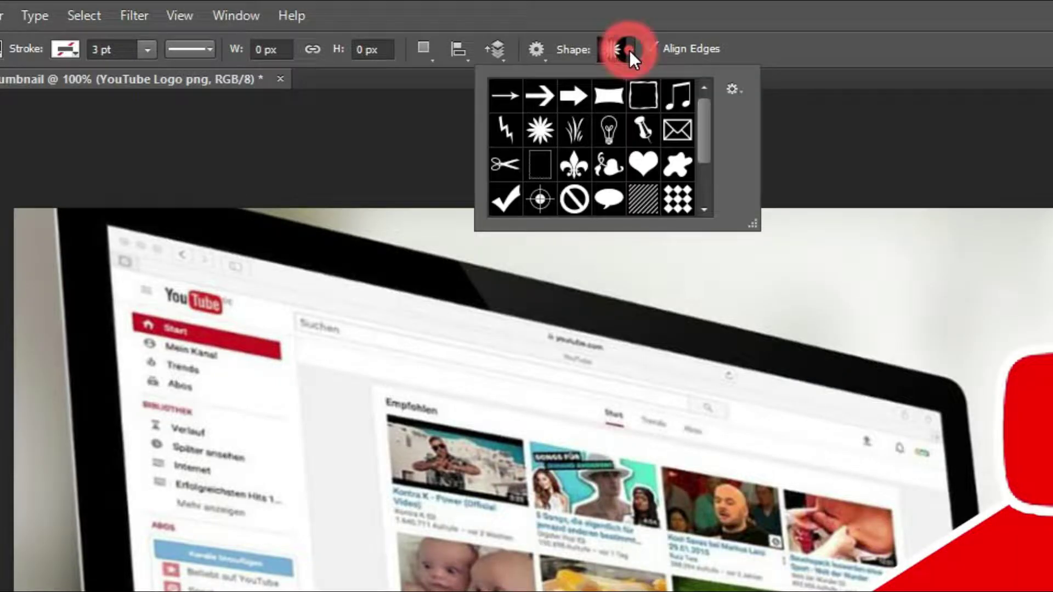
click(609, 96)
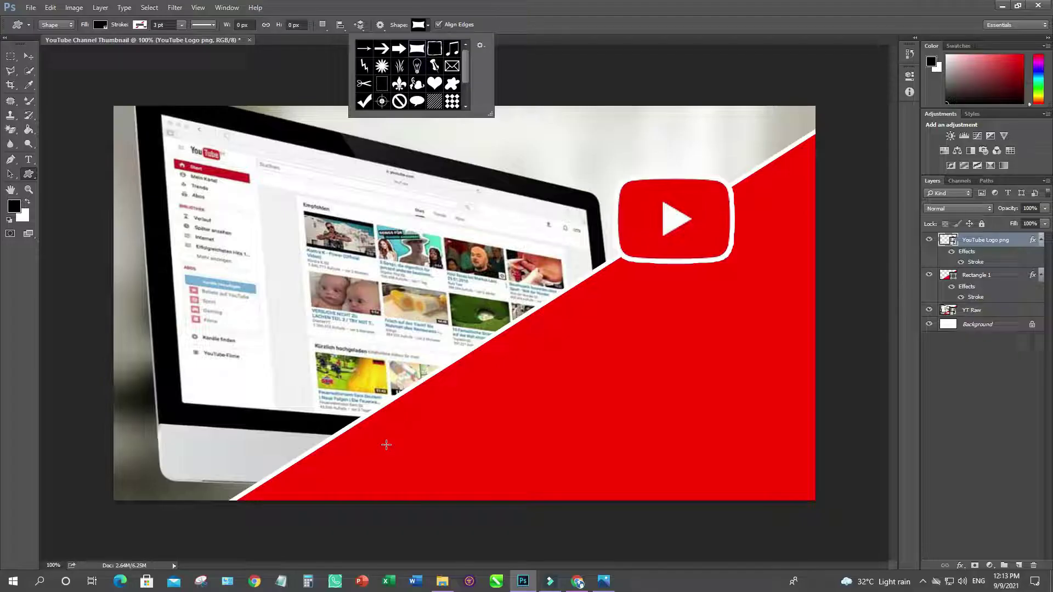
drag(386, 445, 566, 488)
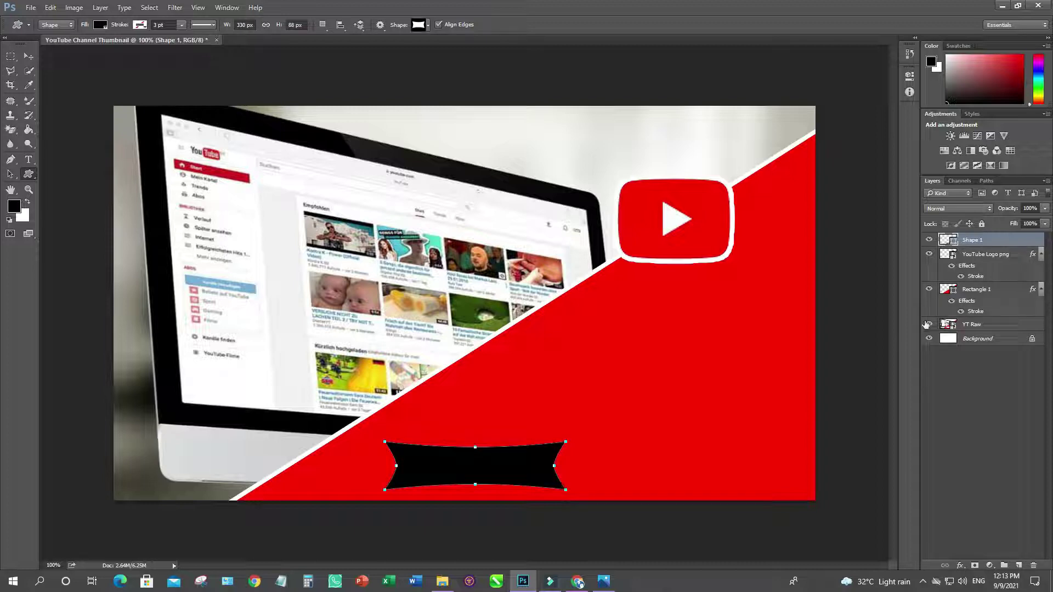
Step: Add a drop shadow to the black banner shape with 73% opacity and the light coming from the upper left
right_click(975, 240)
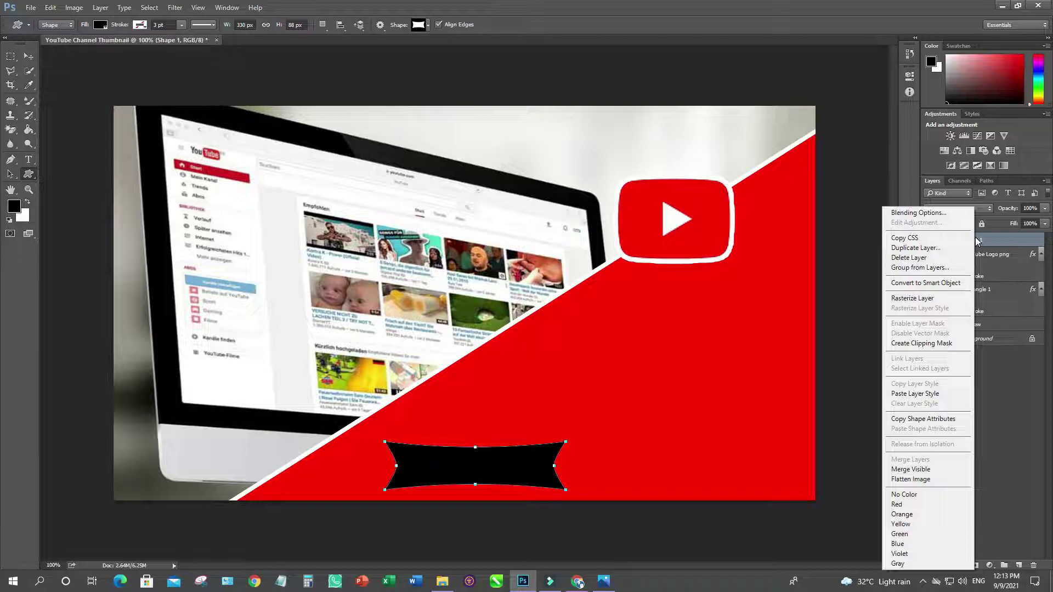
key(Escape)
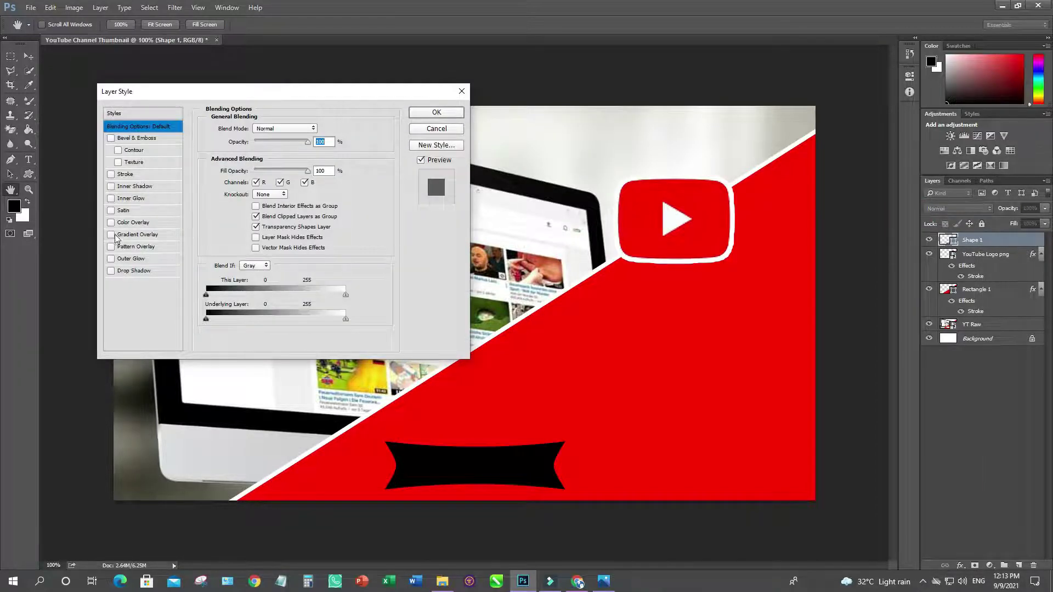
click(129, 271)
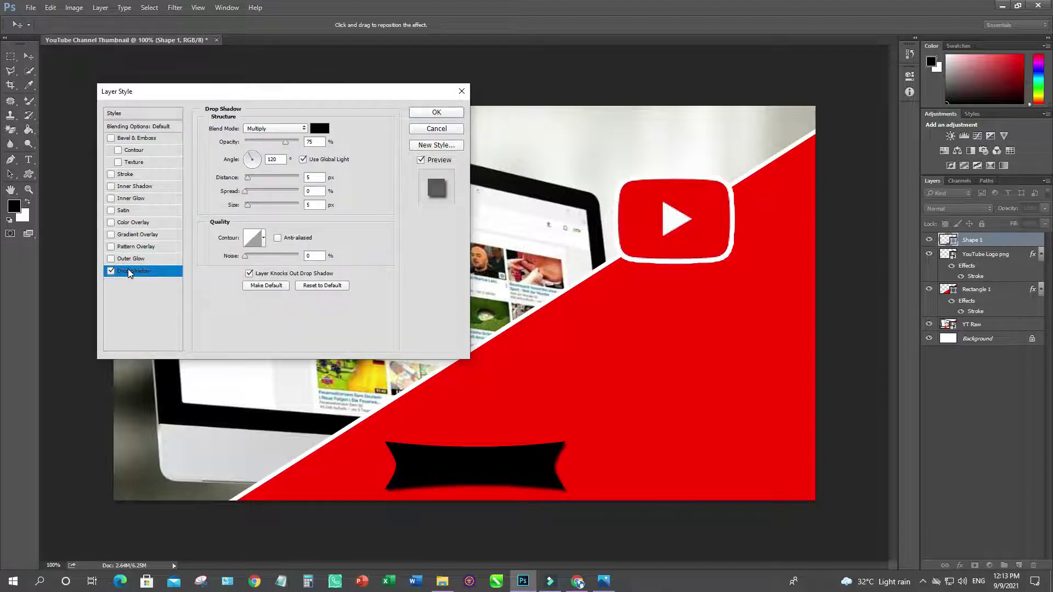
click(285, 143)
drag(289, 144, 291, 144)
click(246, 165)
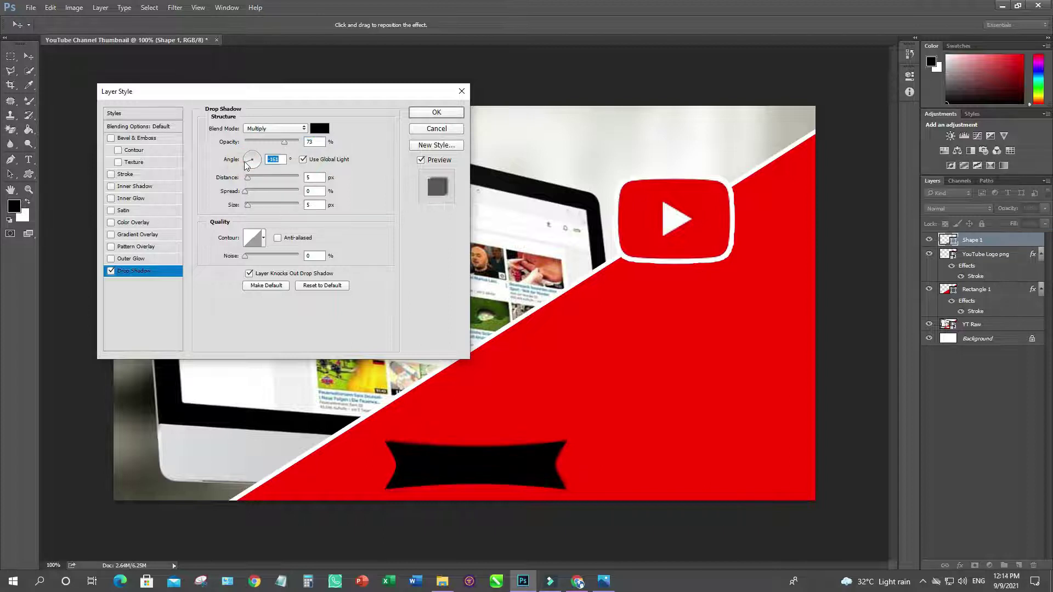
click(250, 160)
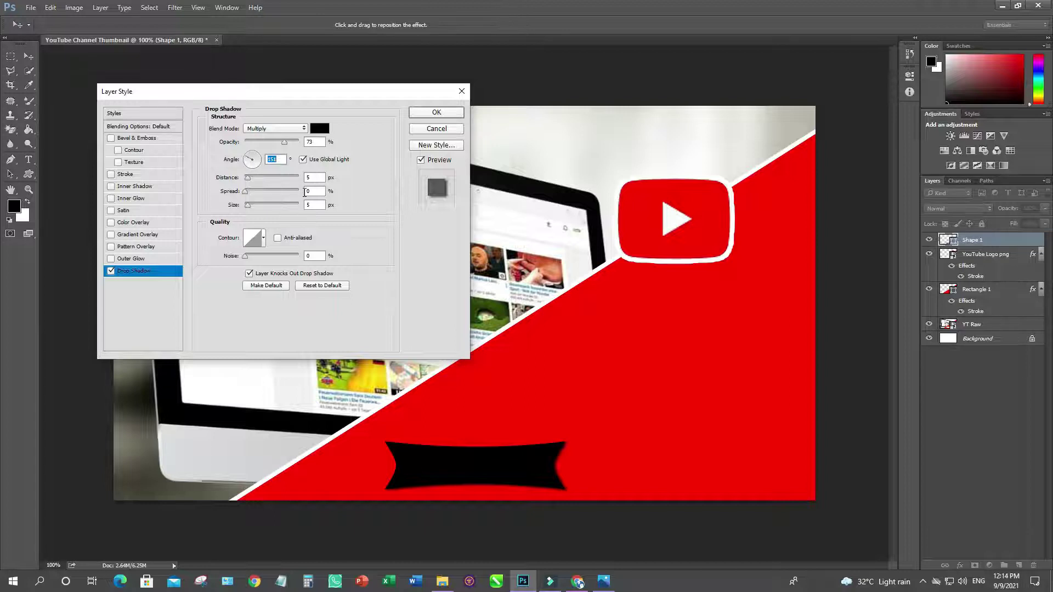
click(434, 113)
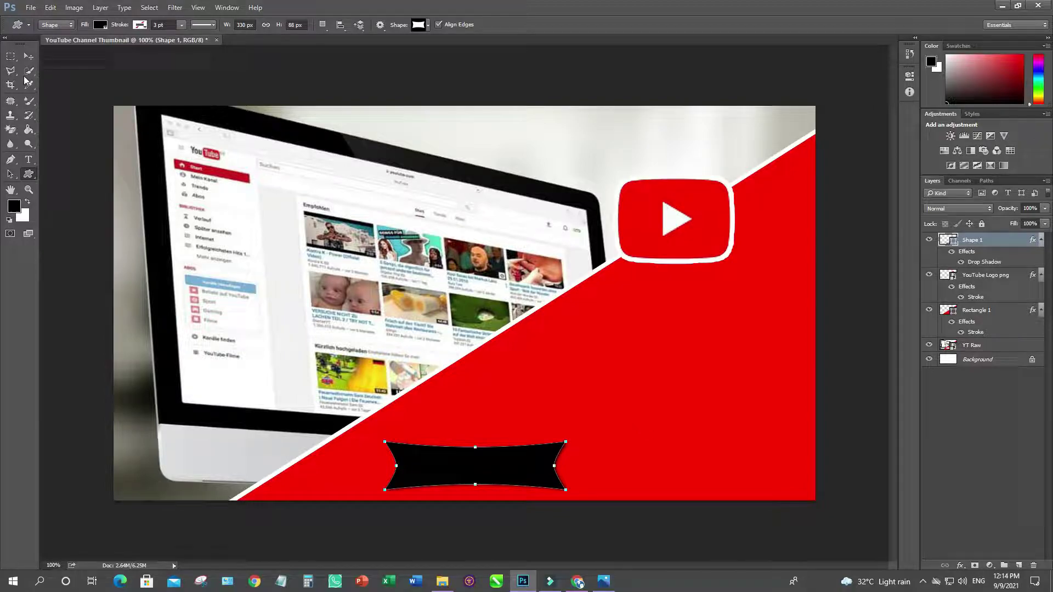
Step: Add the text "How To" in Impact Regular at 121.36 pt and position it on the red area just below the YouTube logo
click(27, 55)
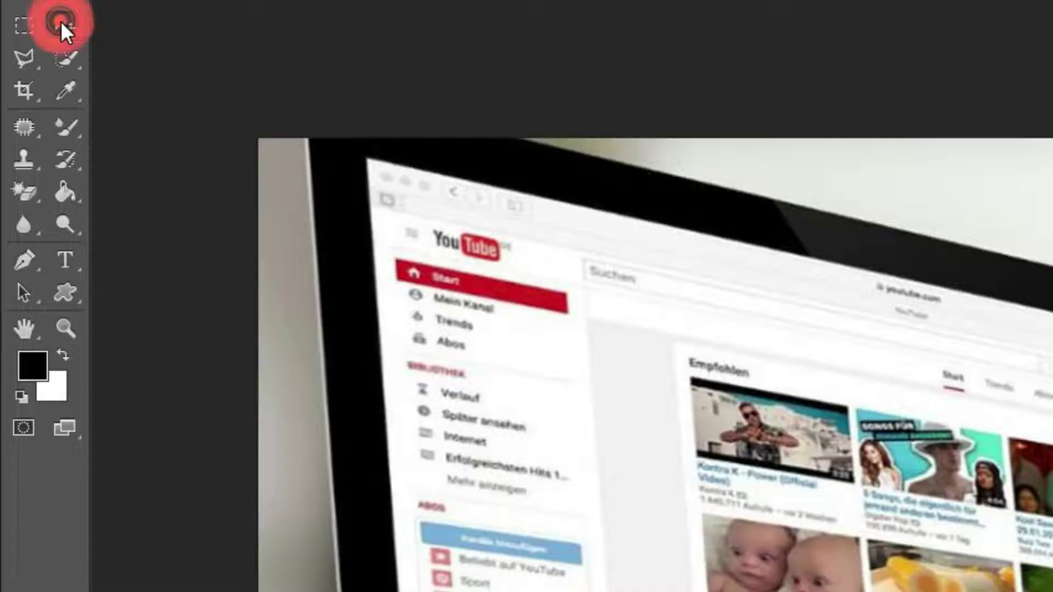
click(65, 260)
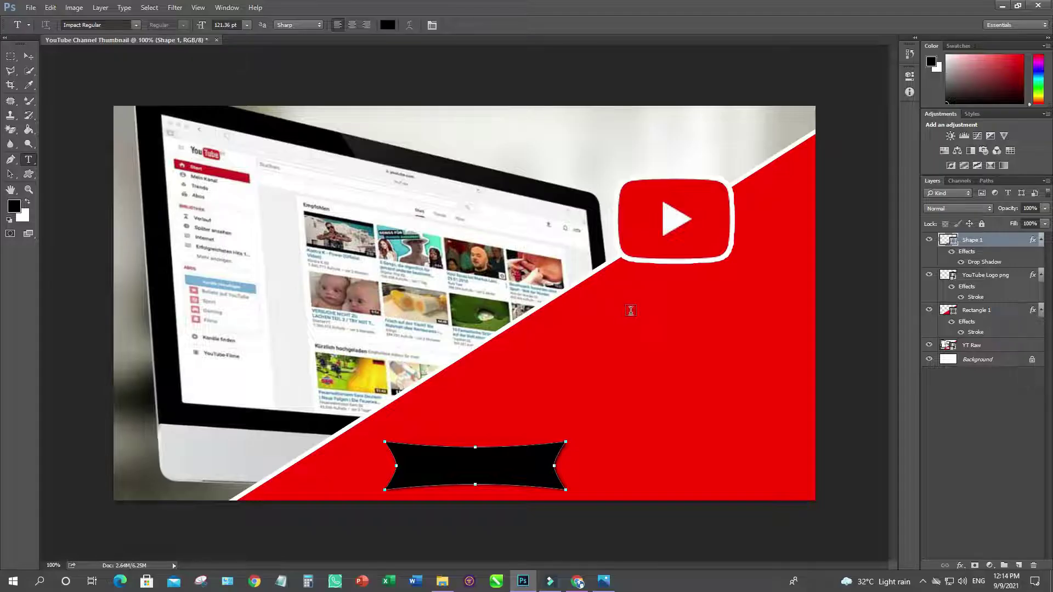
click(630, 311)
text(How To)
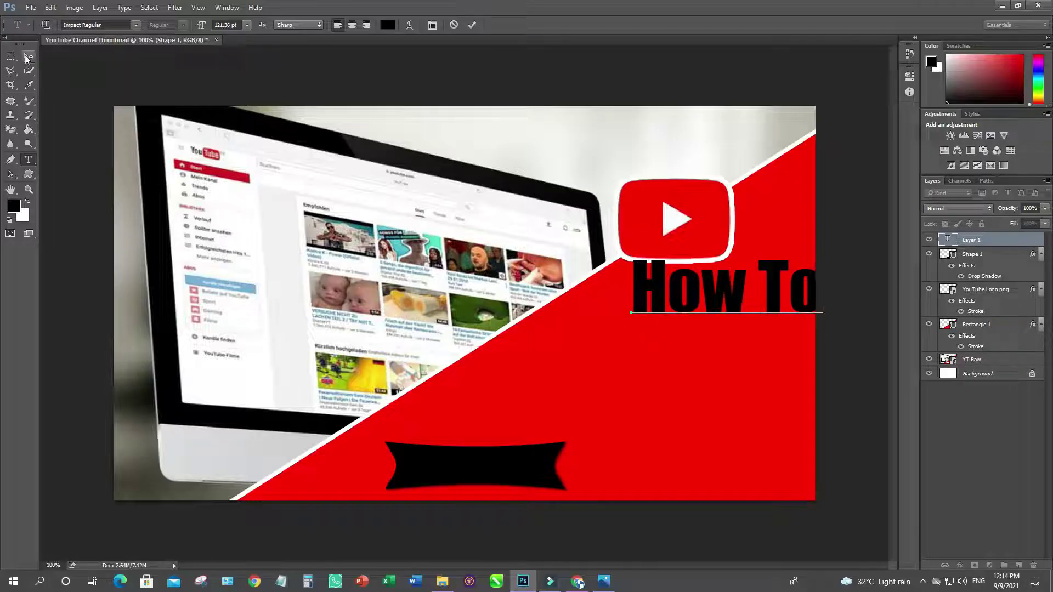
key(ctrl+Return)
drag(674, 303, 695, 323)
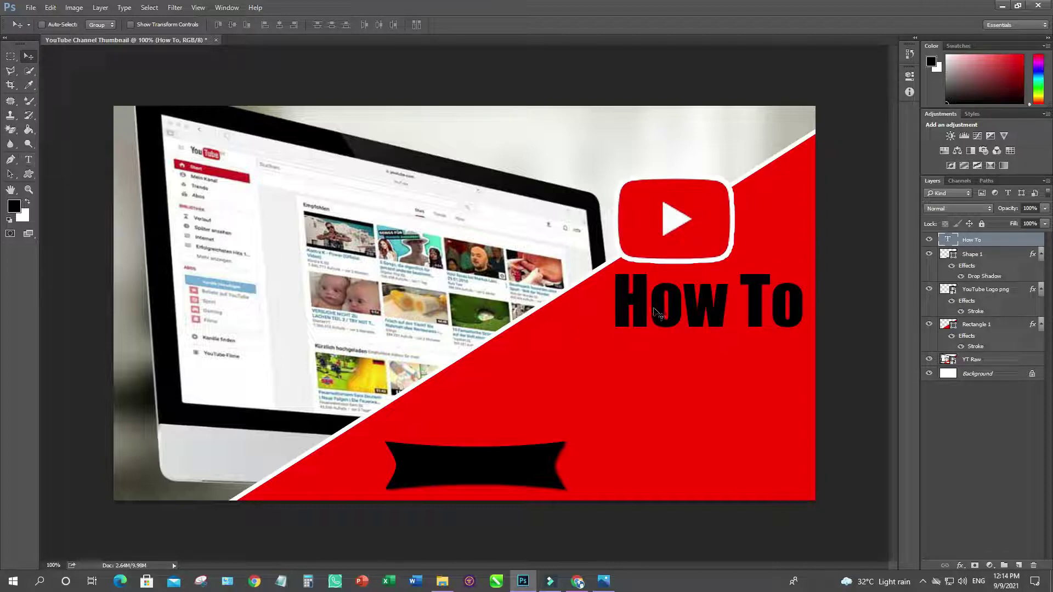
Step: Recolour the whole "How To" text white (ffffff)
click(29, 159)
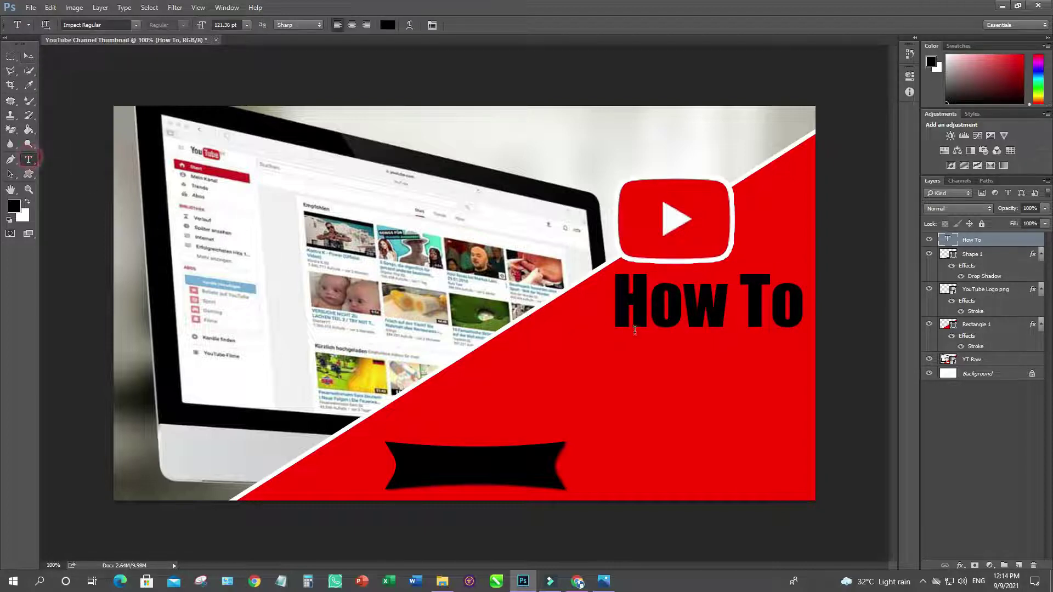
click(660, 310)
key(ctrl+a)
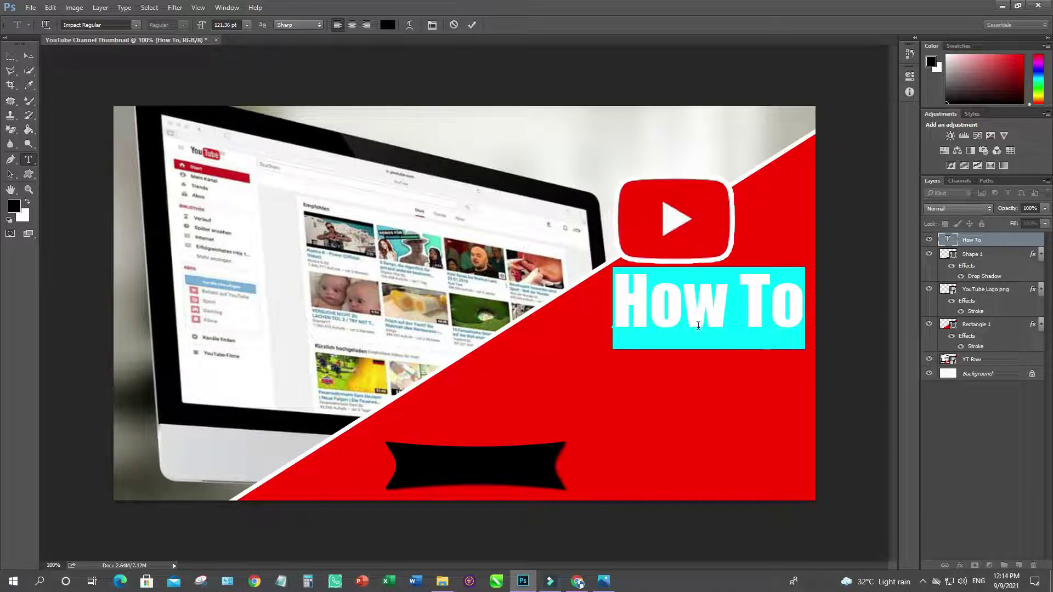
click(387, 24)
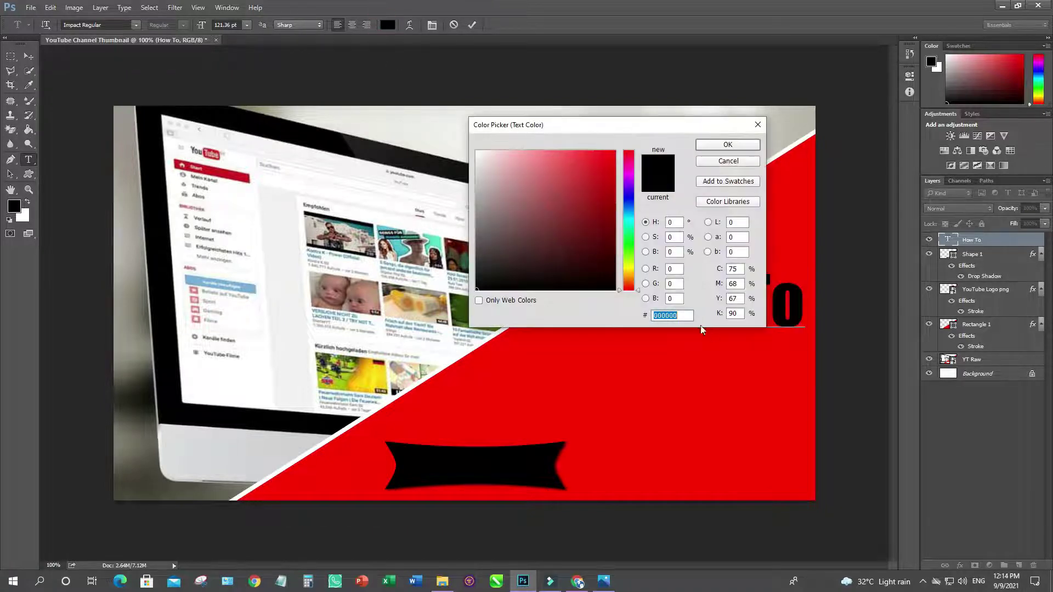
click(477, 153)
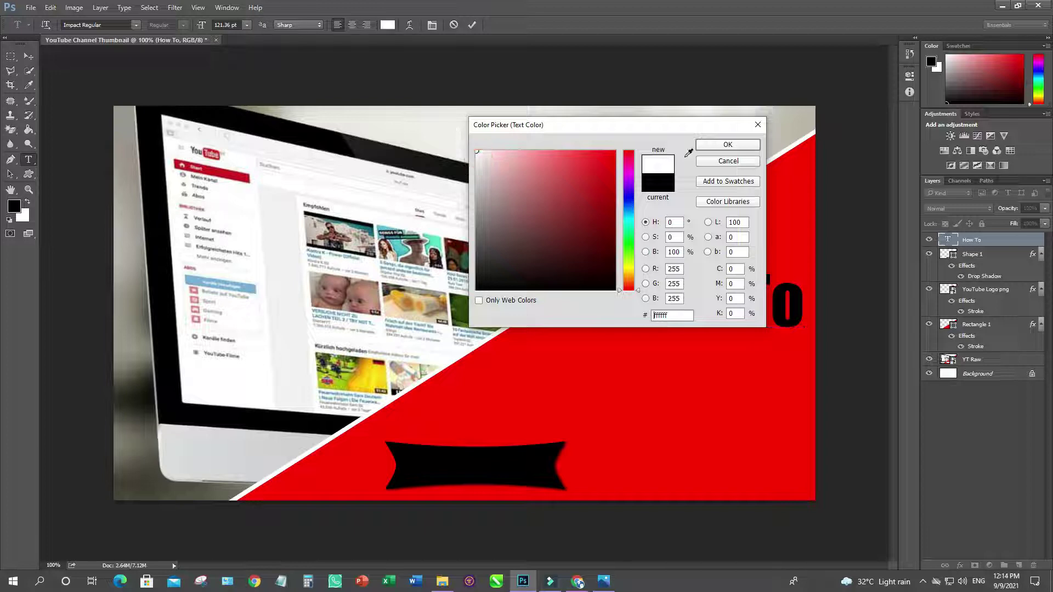
click(729, 144)
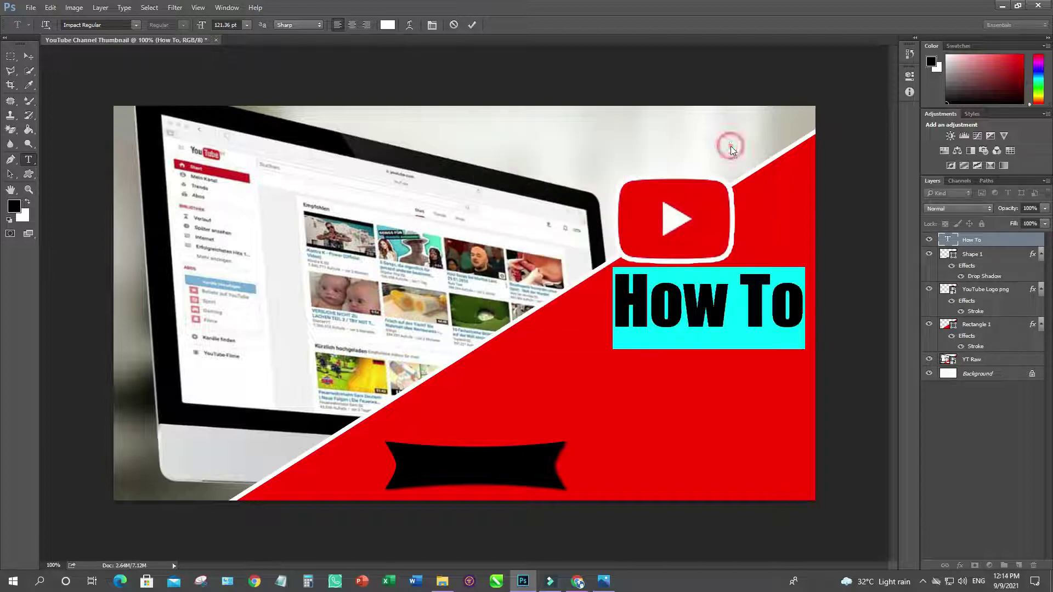
click(970, 243)
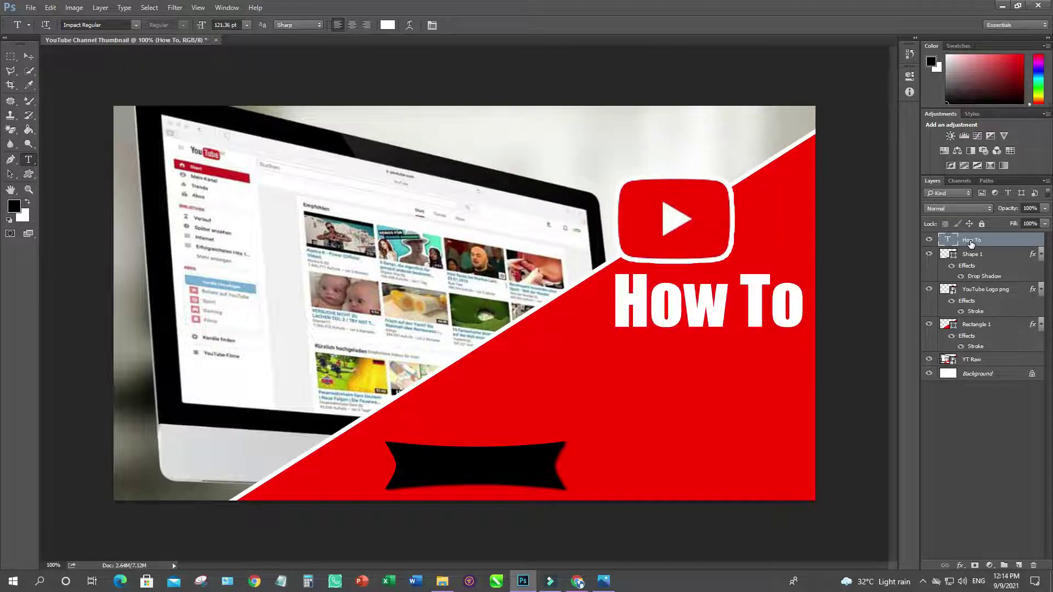
Step: Add a black outside stroke of 3 px to the "How To" text layer
right_click(971, 243)
click(893, 174)
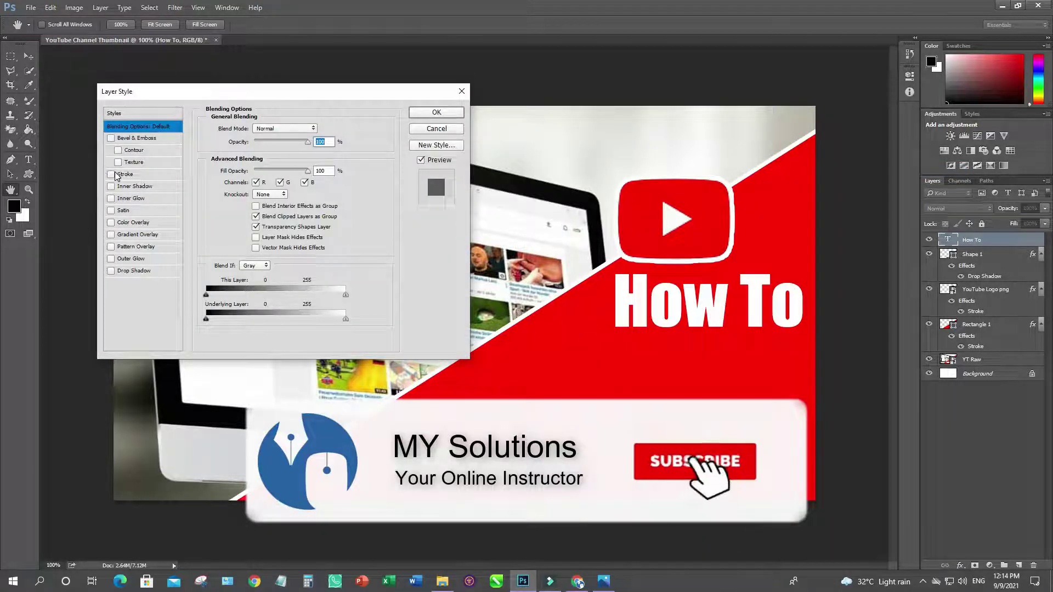
click(111, 175)
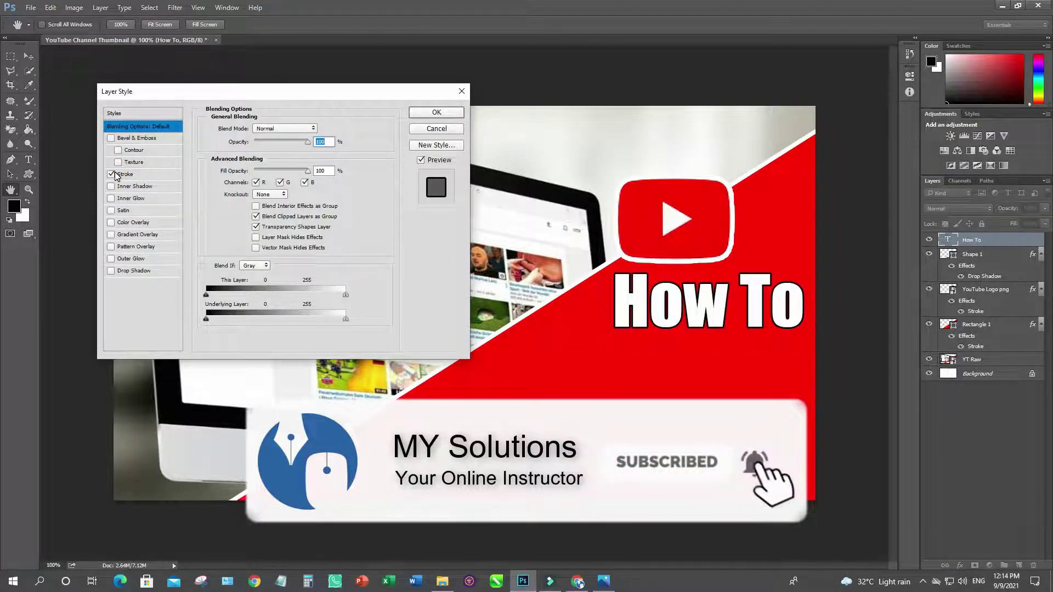
click(131, 174)
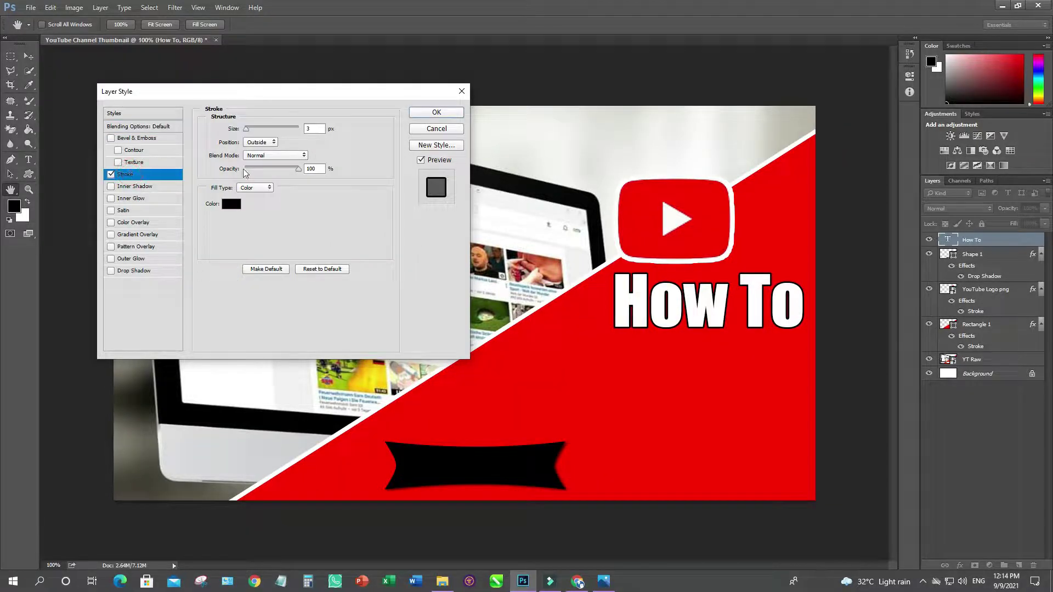
click(312, 129)
text(2)
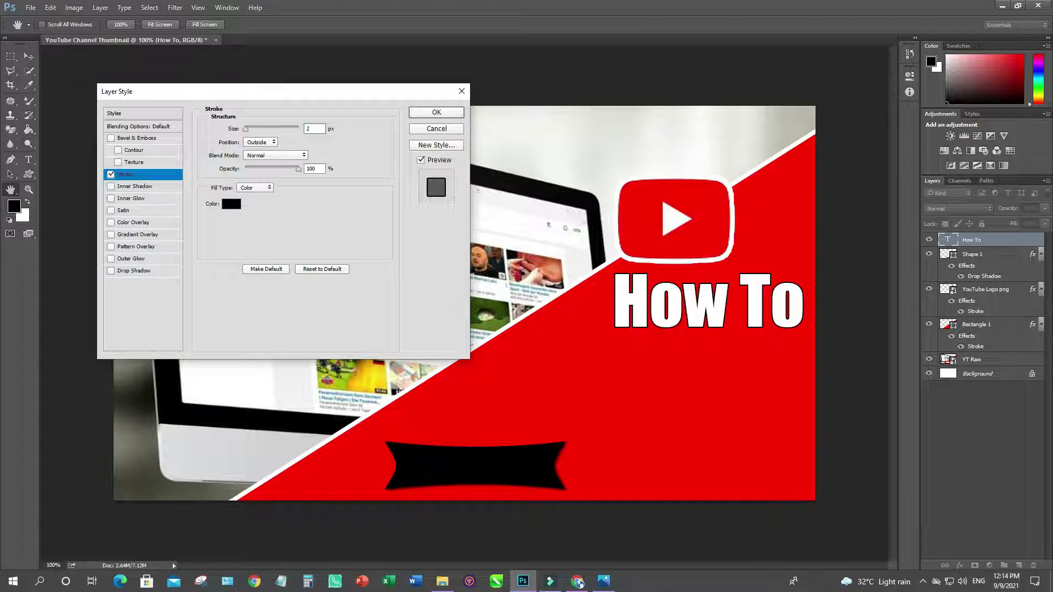
text(4)
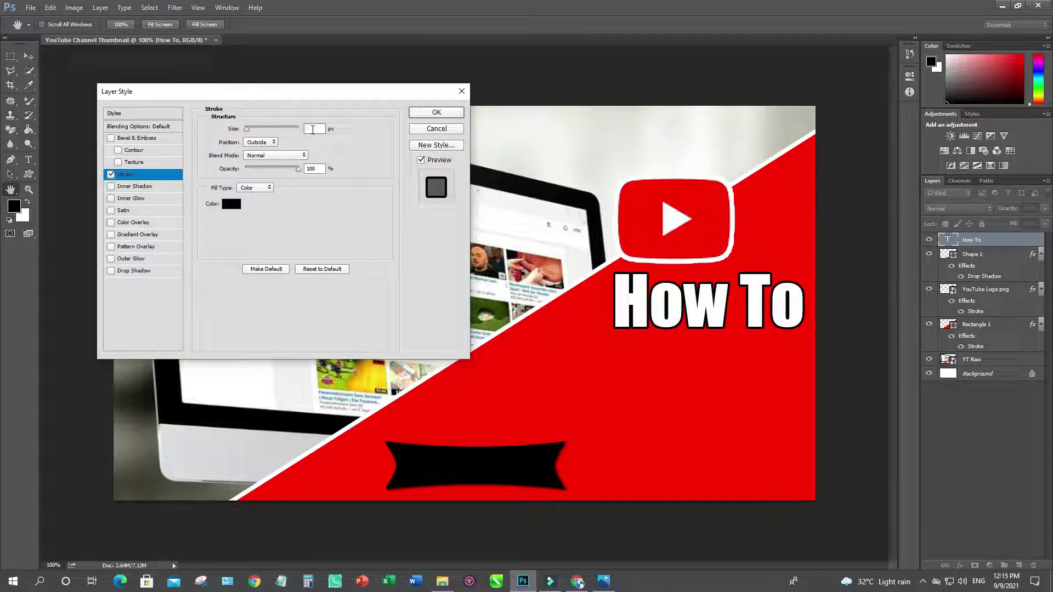
text(3)
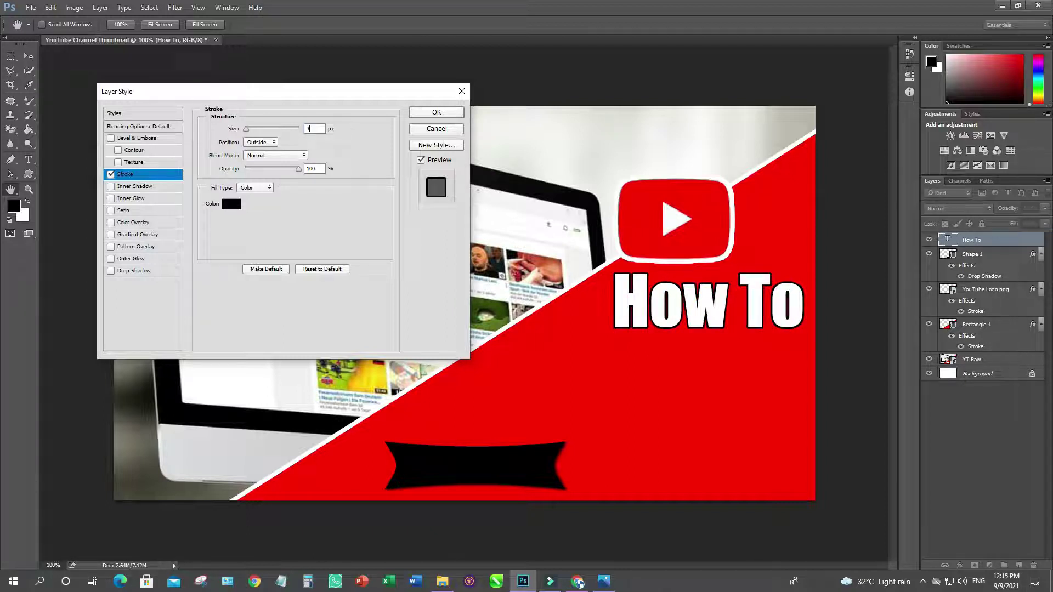
click(436, 113)
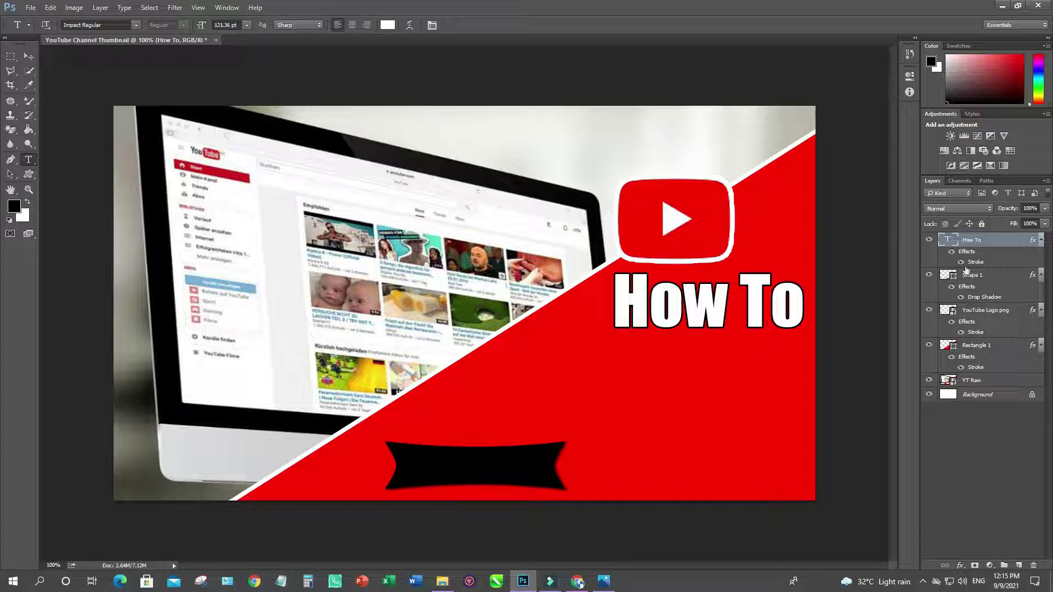
Step: Duplicate the "How To" layer under the name Create and move the copy straight down, directly beneath the original text
right_click(973, 242)
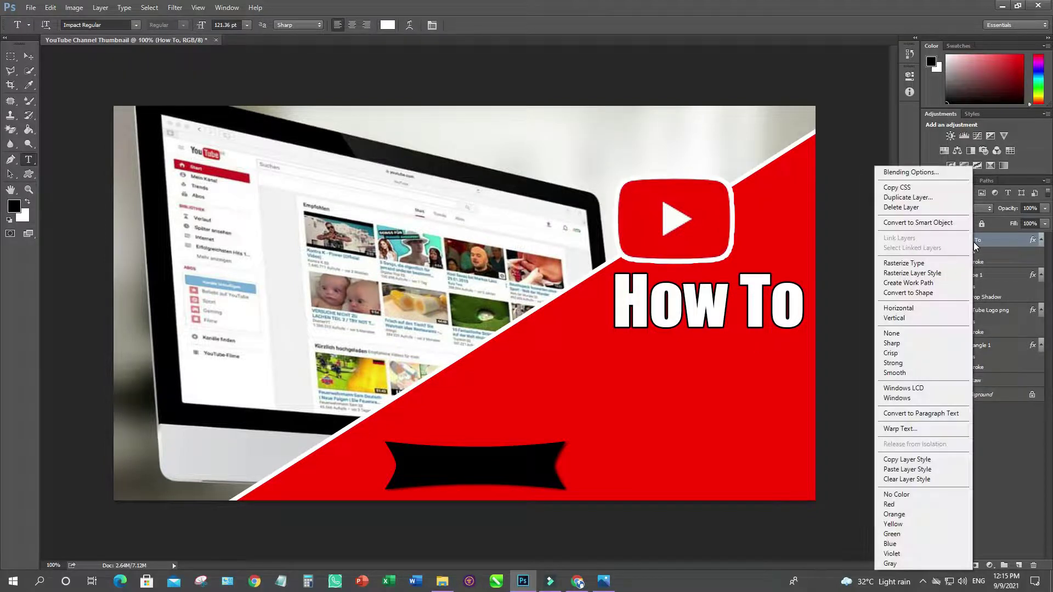
click(908, 198)
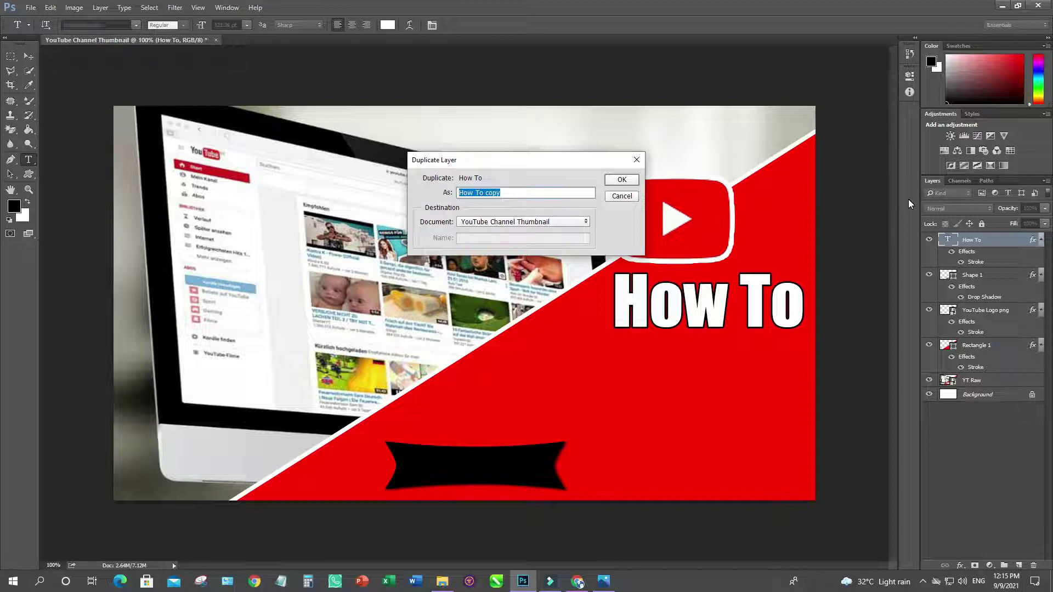
text(Create)
click(621, 179)
click(28, 58)
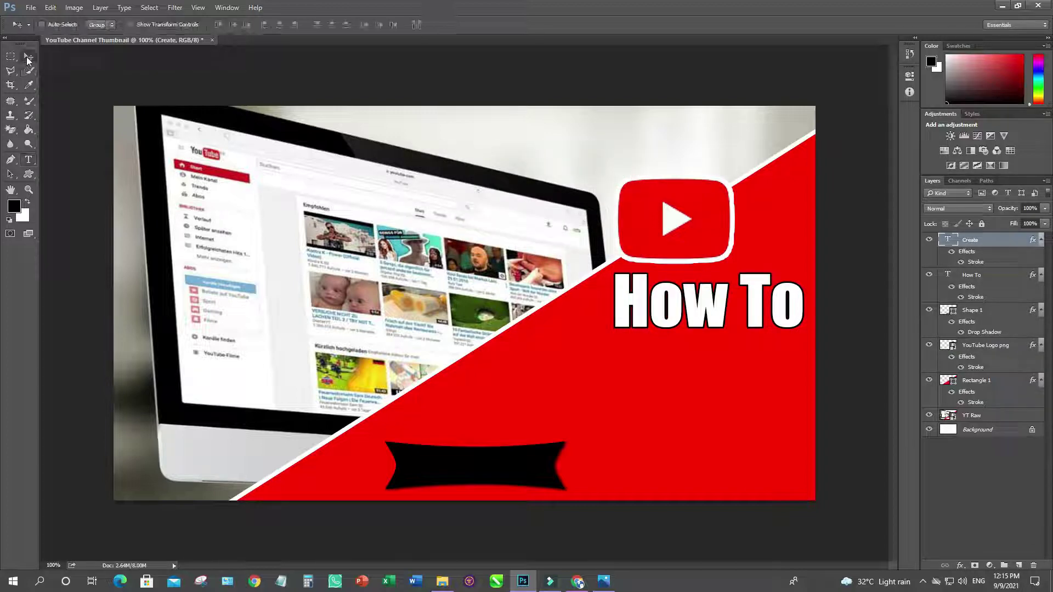
drag(691, 325, 690, 378)
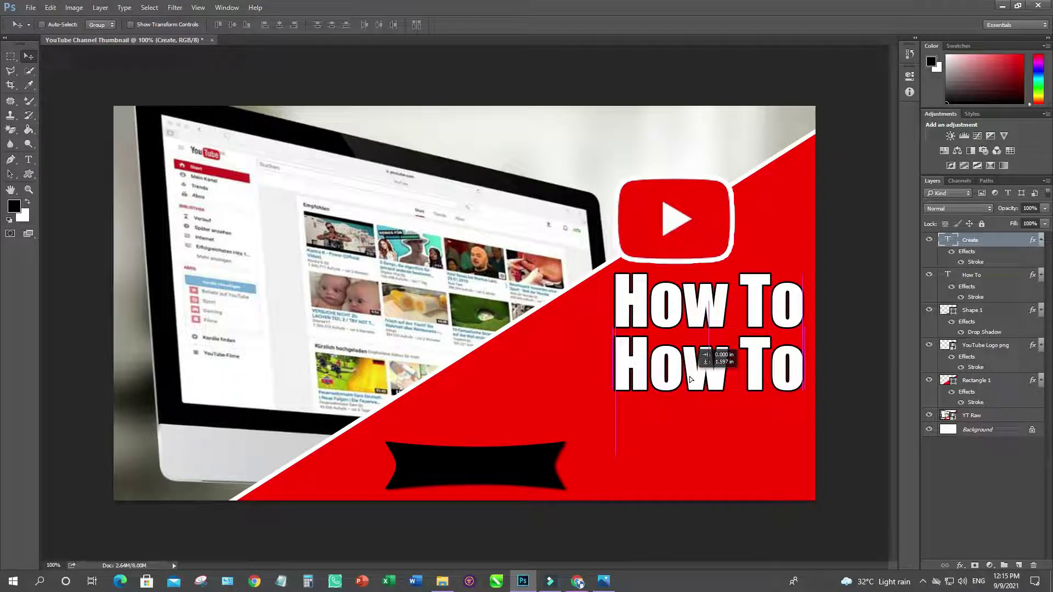
Step: Replace the wording of the lower text copy with "Create"
click(29, 160)
click(708, 366)
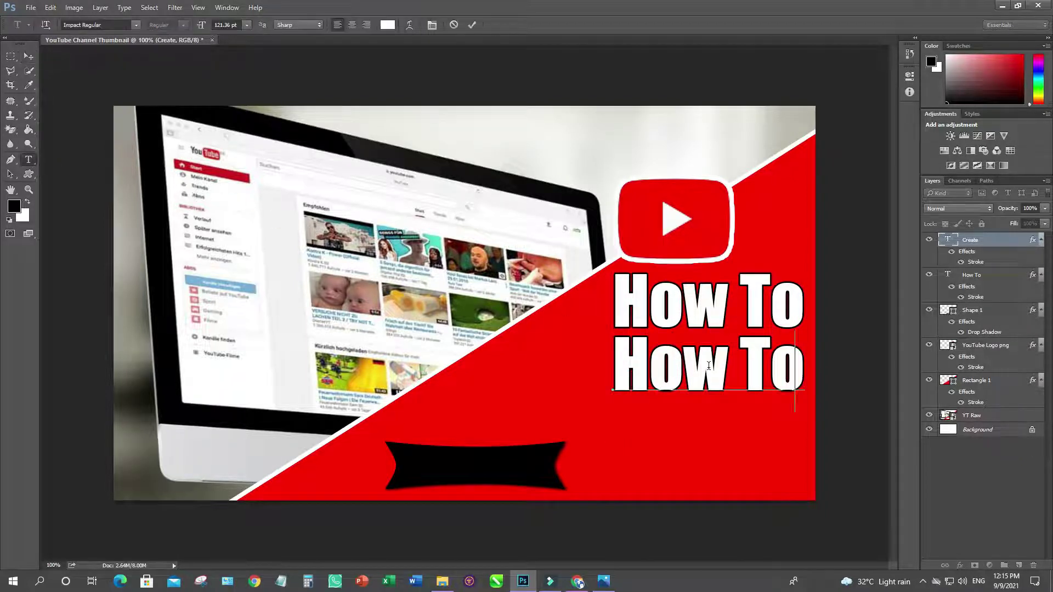
text(Create)
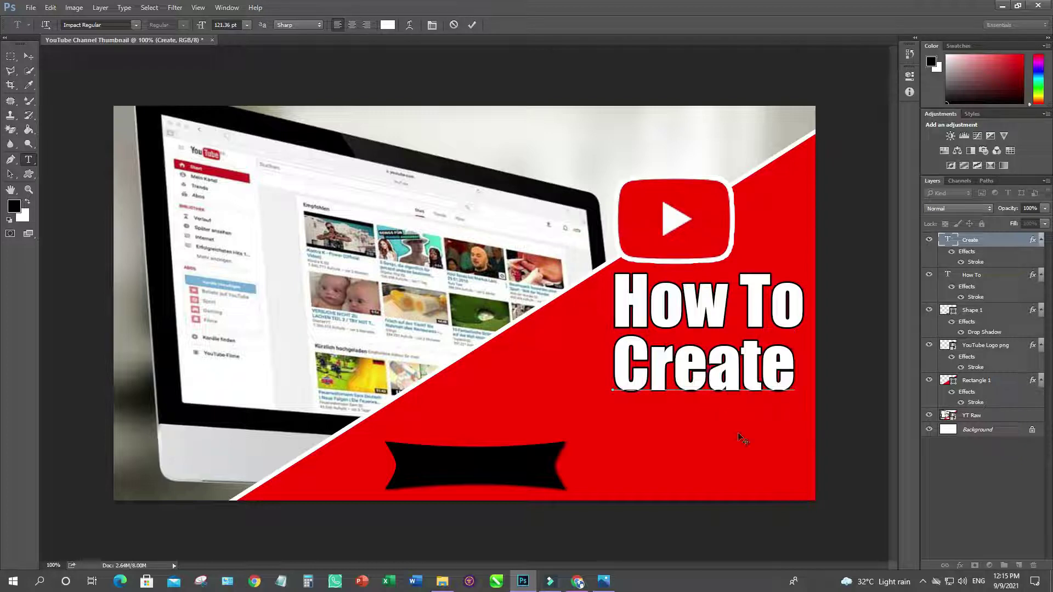
click(969, 243)
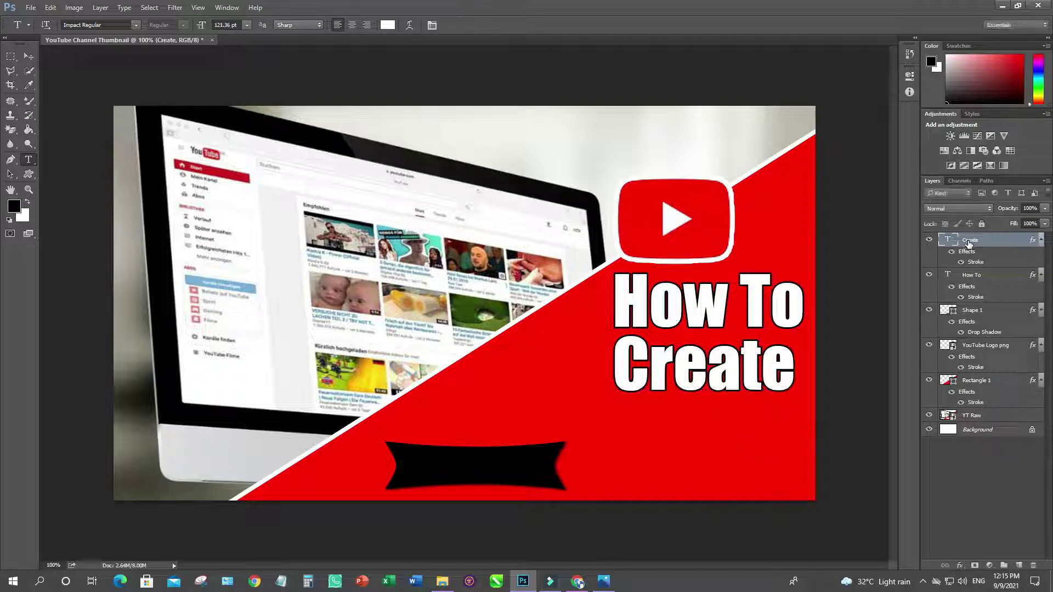
Step: Duplicate the Create text layer under the name YouTube Thumbnail and move the copy directly beneath the "Create" line
right_click(968, 243)
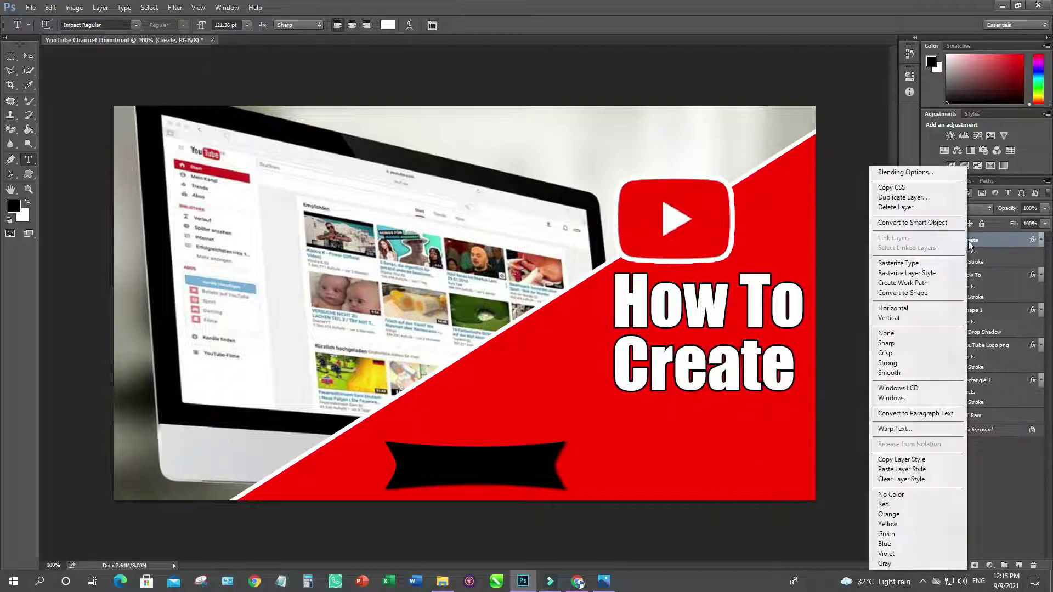
click(900, 198)
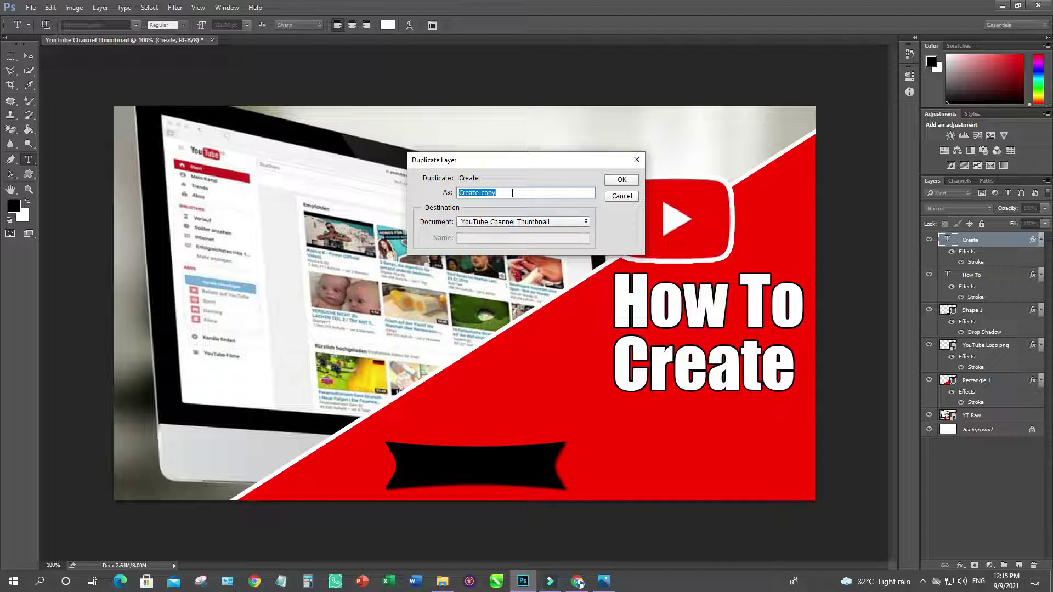
text(YouTube Thumbnail)
key(Return)
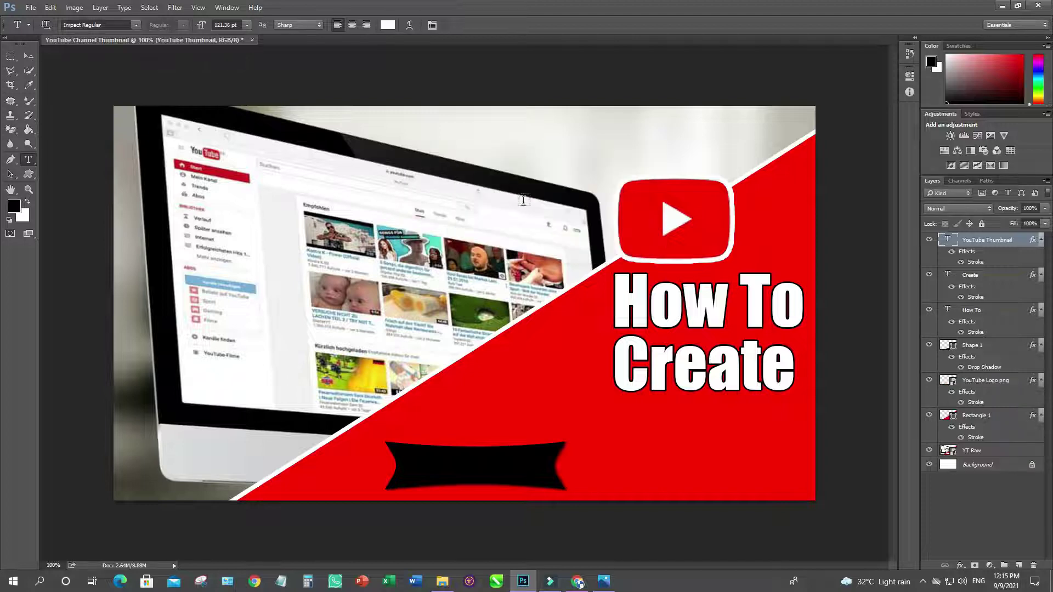
click(27, 58)
drag(704, 386, 695, 444)
Step: Replace the wording of the lowest text line with "Thumbnail" and shift it left on the red area
click(29, 160)
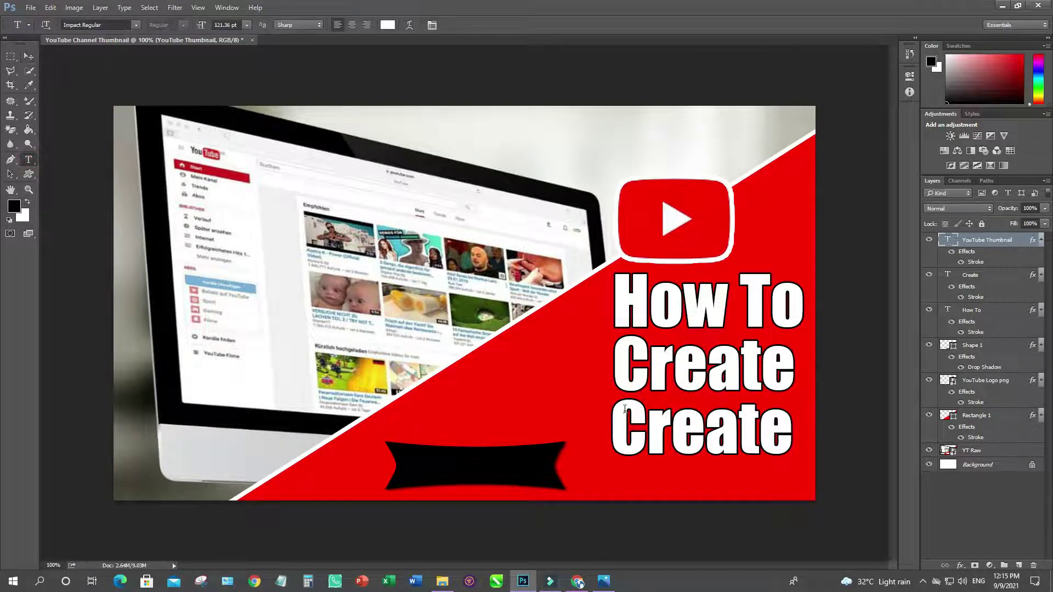
click(699, 427)
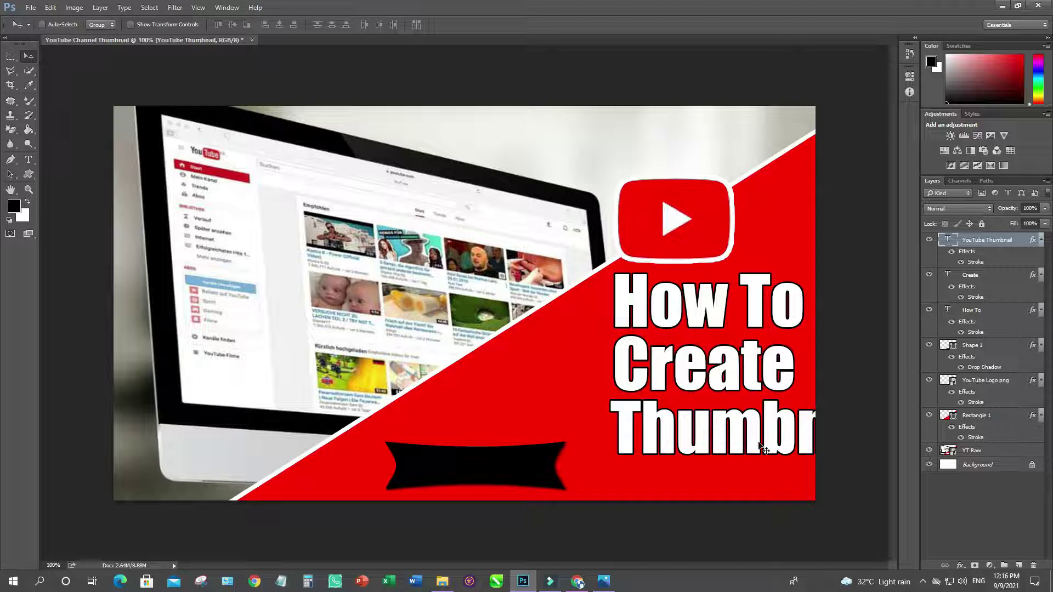
drag(758, 444, 712, 443)
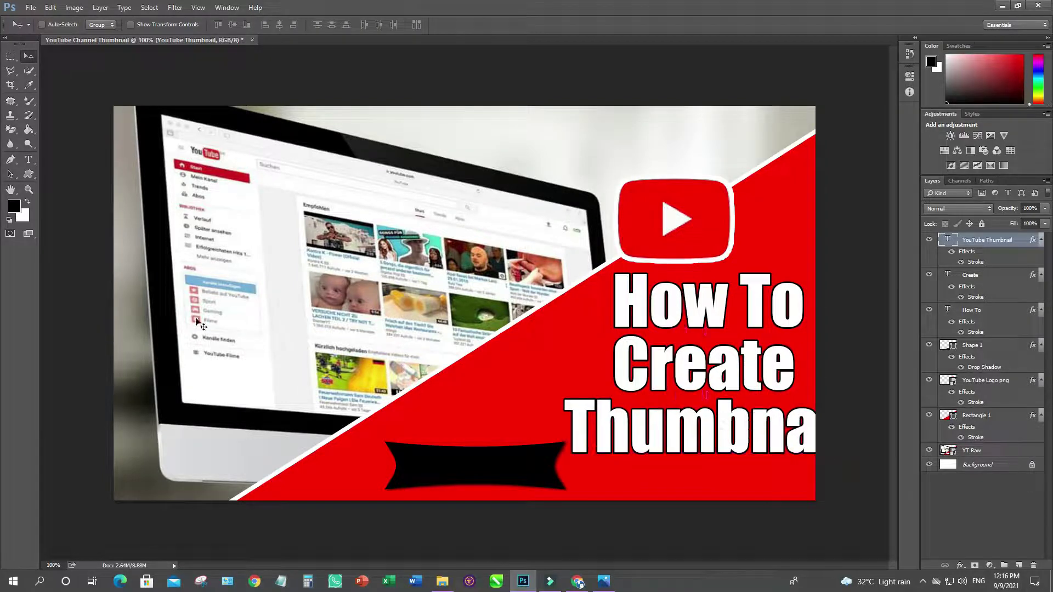
Step: Reduce the "Thumbnail" text to 96 pt and position it close beneath "Create", within the canvas edge
click(29, 160)
double_click(637, 435)
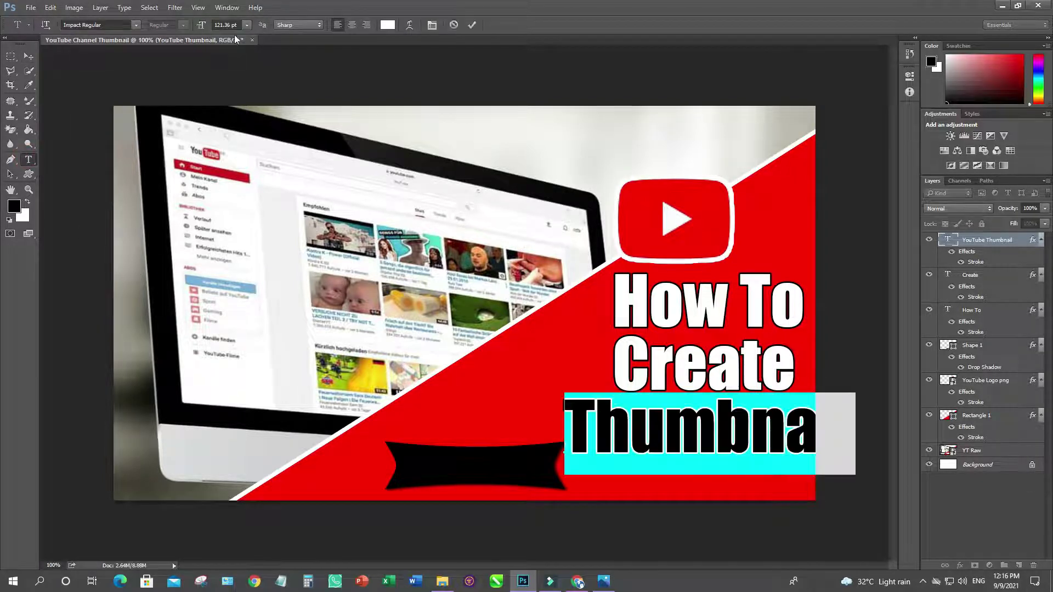
click(230, 25)
text(126)
key(Return)
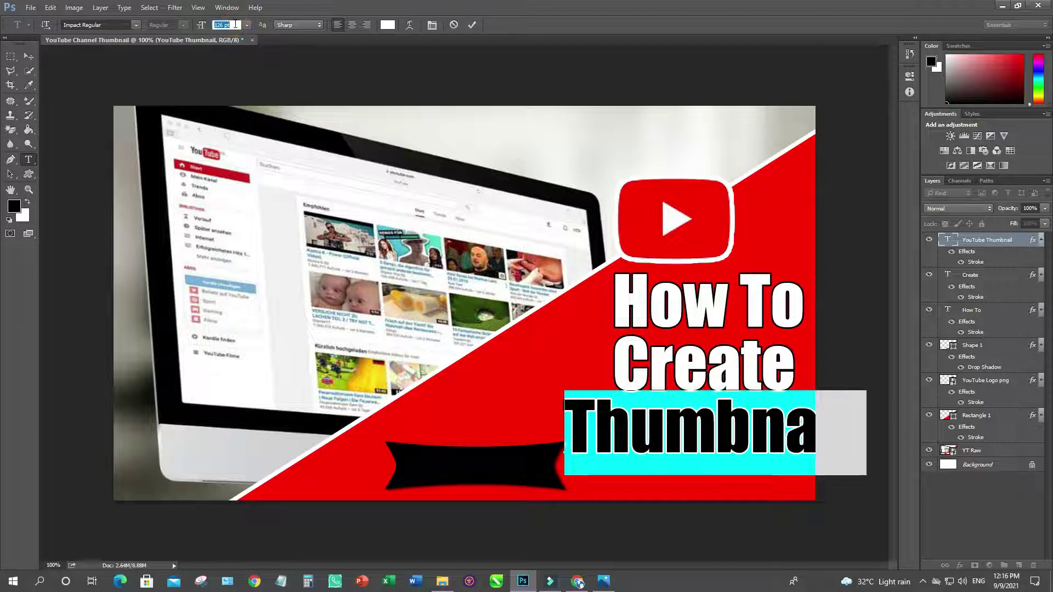
scroll(235, 25, down, 18)
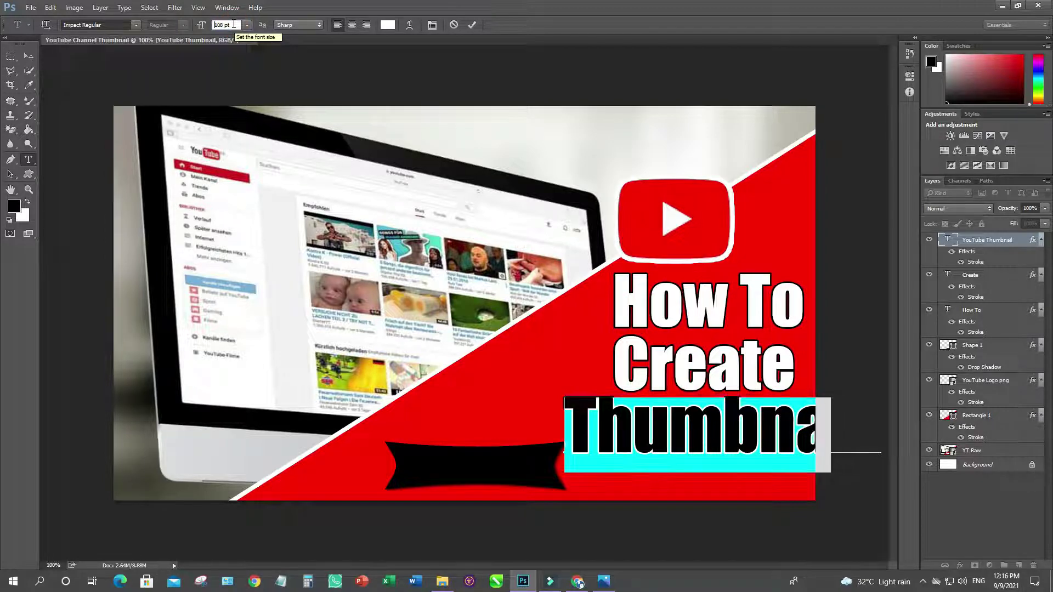
scroll(234, 25, down, 12)
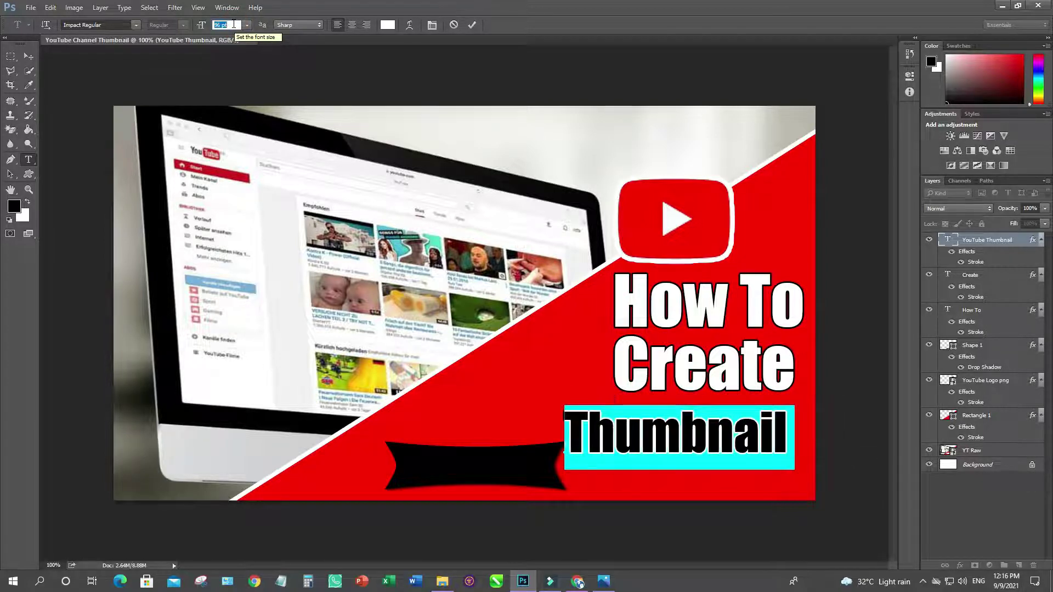
click(28, 56)
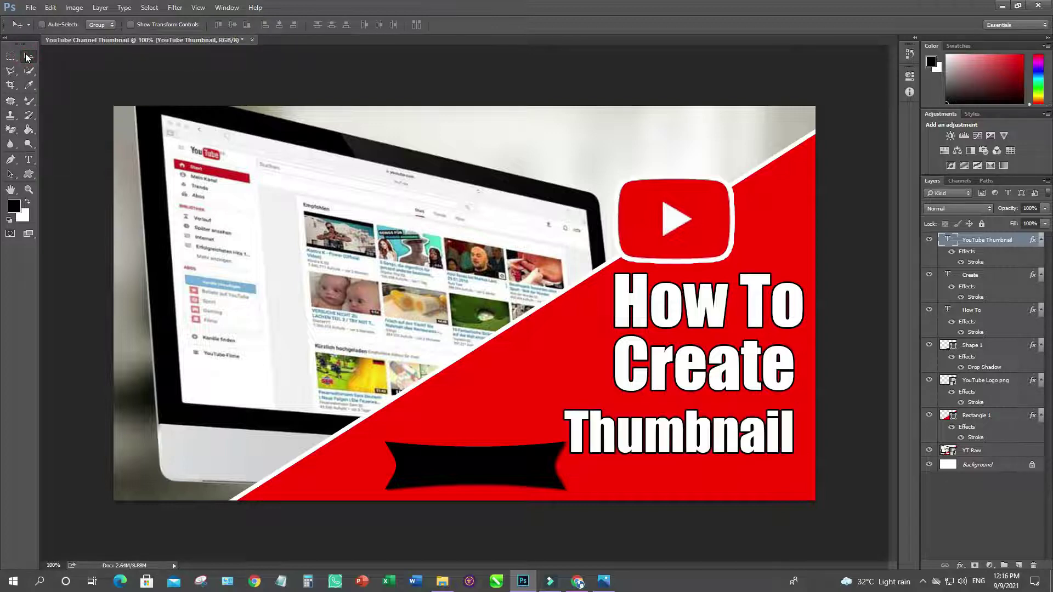
drag(700, 472, 714, 460)
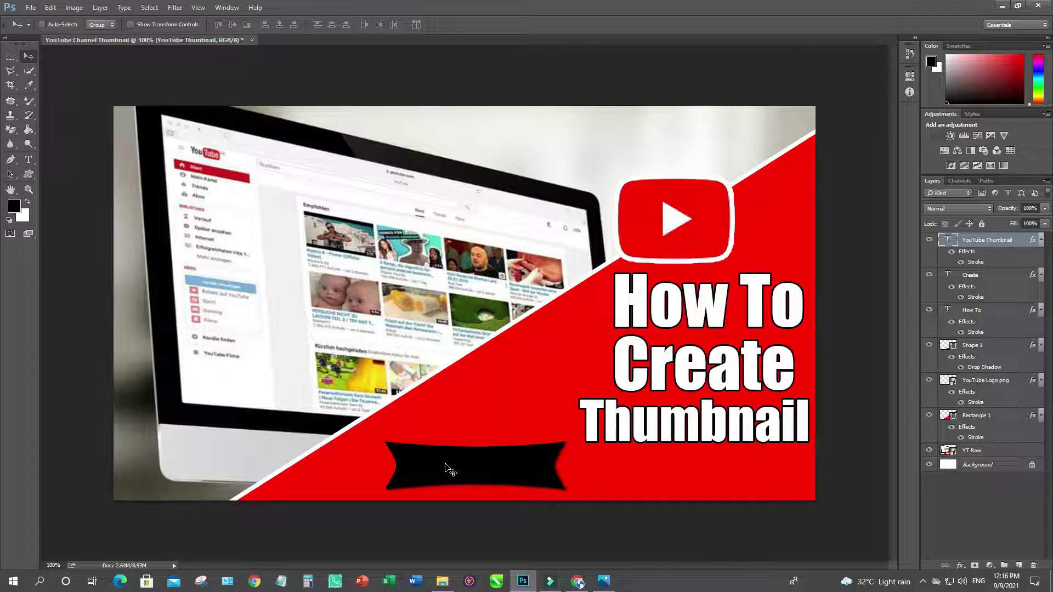
Step: Duplicate the YouTube Thumbnail text layer under the name Class and move the copy onto the black banner
click(578, 581)
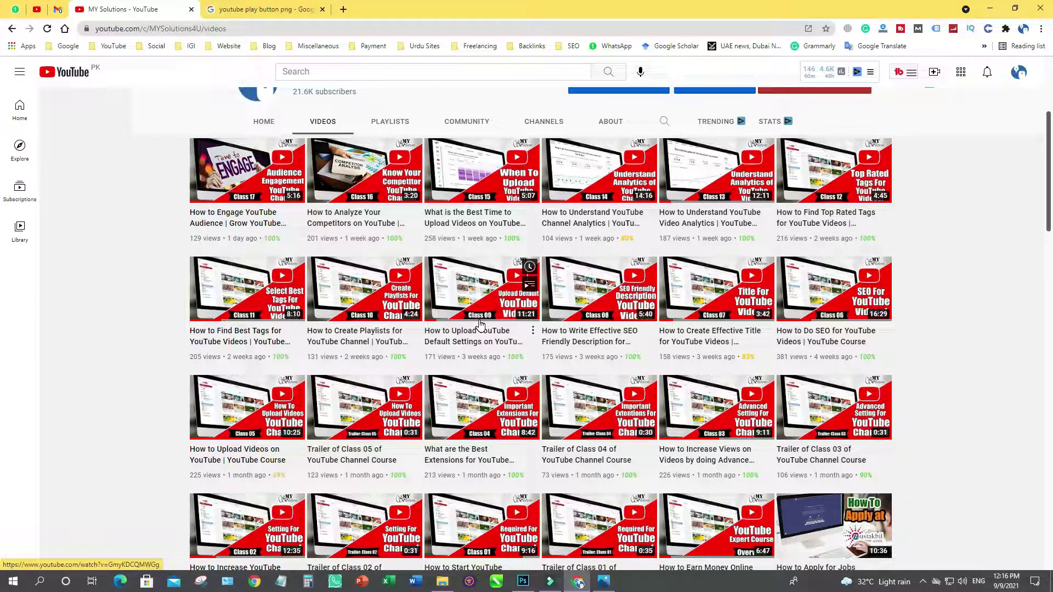
key(alt+Tab)
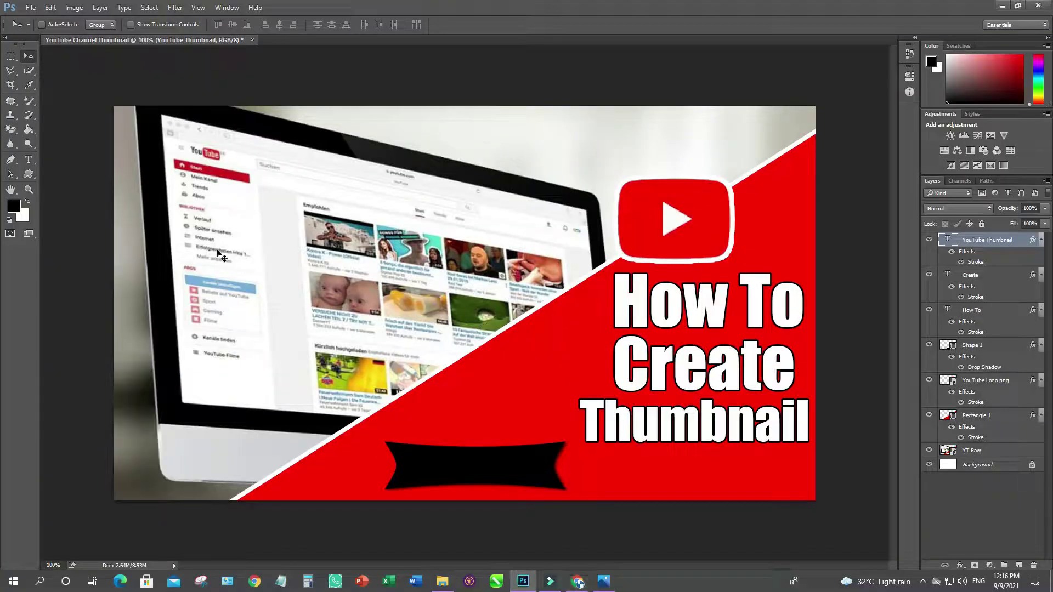
right_click(985, 241)
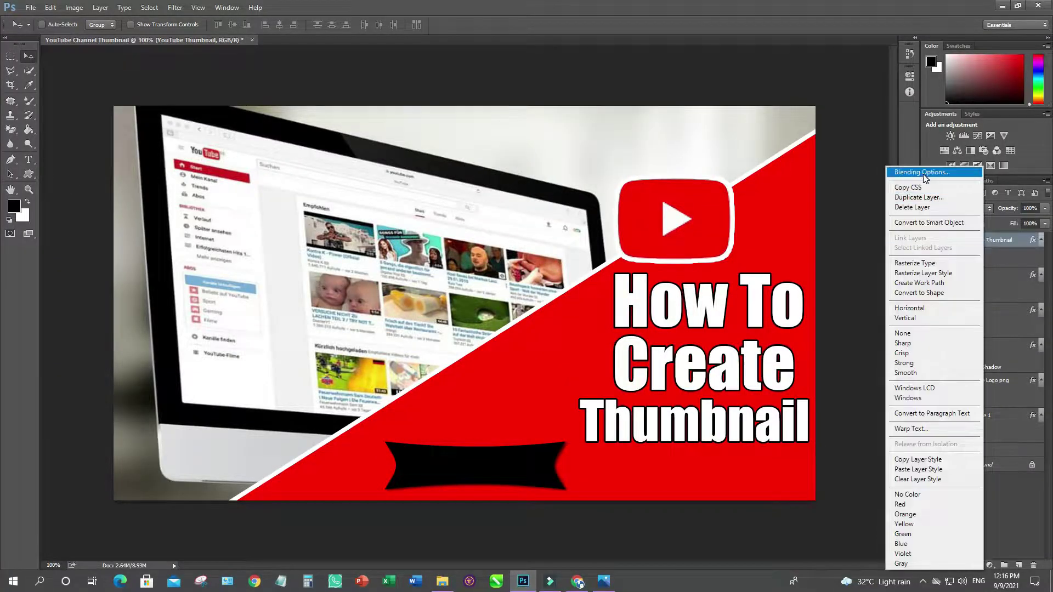
click(921, 198)
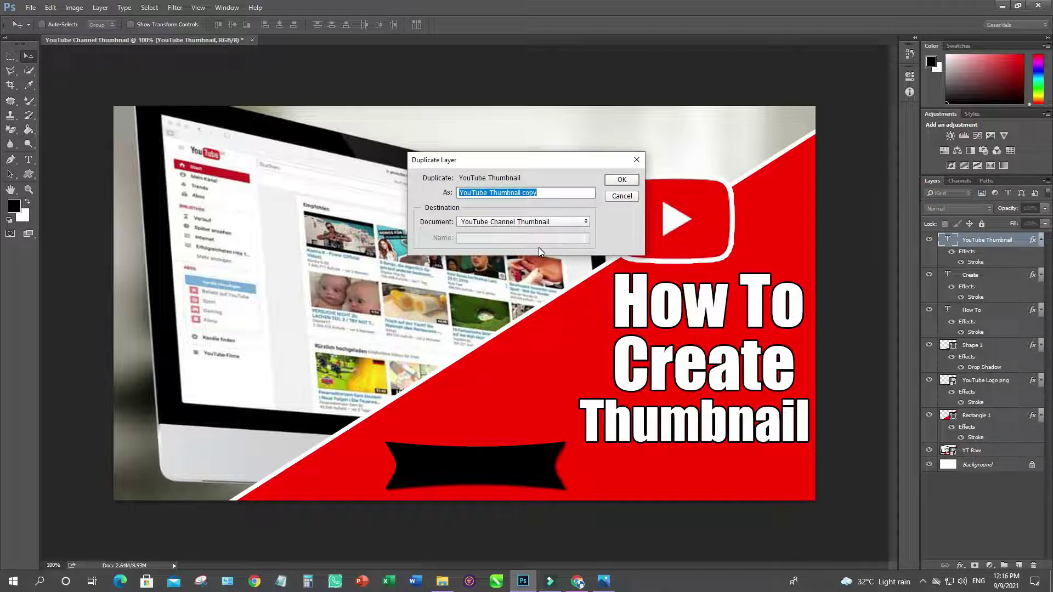
text(Class)
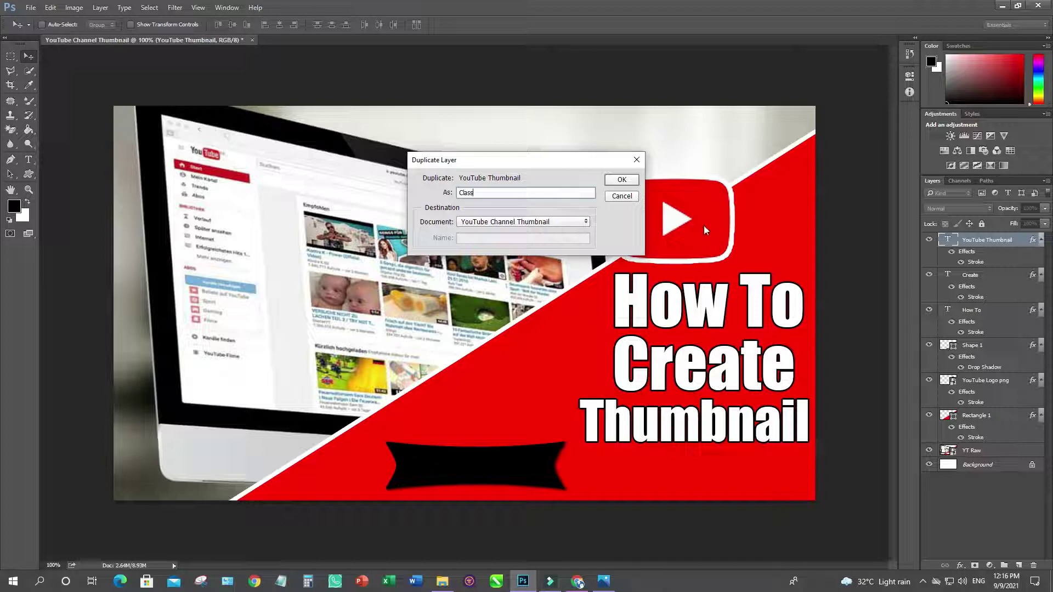
click(622, 180)
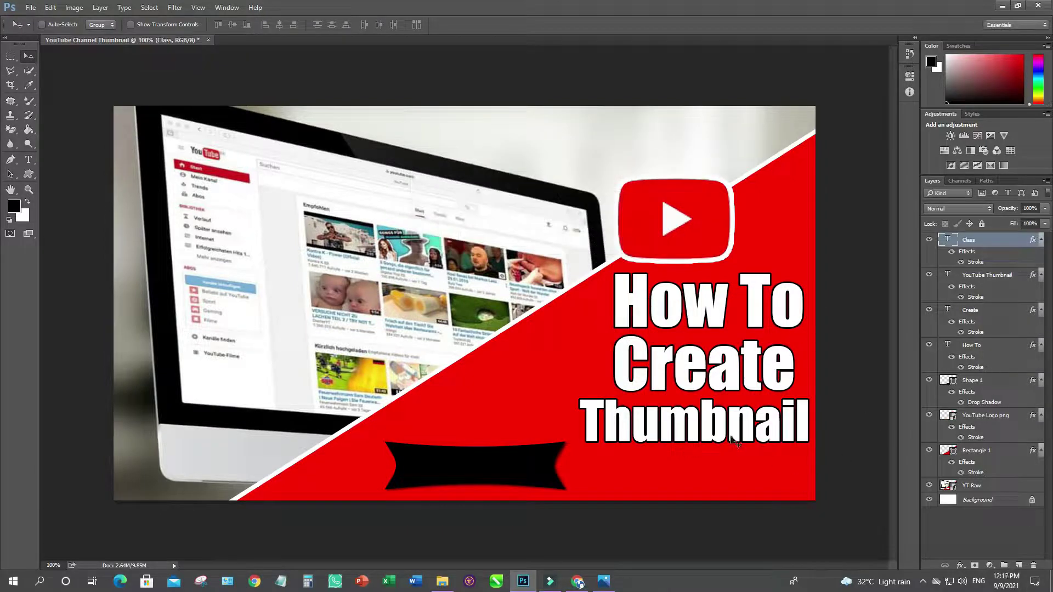
drag(721, 436, 529, 478)
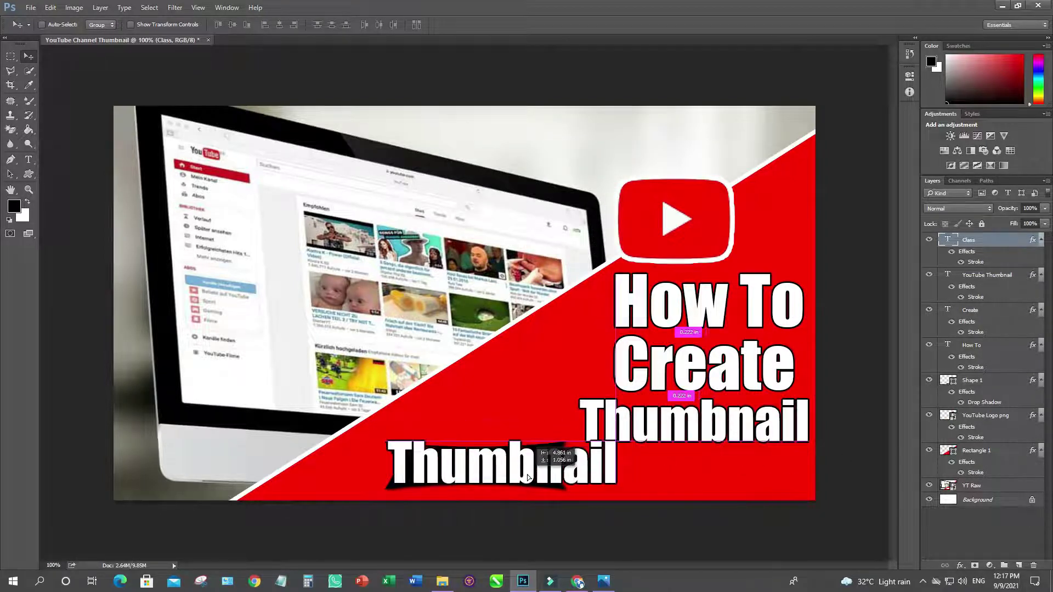
Step: Replace the wording of the text on the black banner with "Class 20"
click(29, 159)
click(467, 459)
double_click(466, 460)
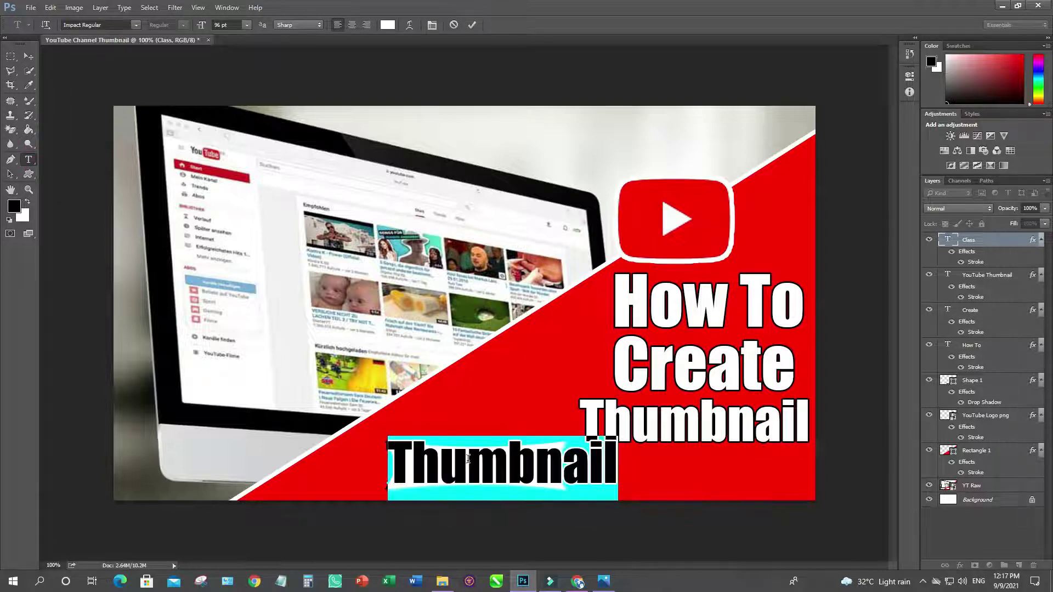
click(466, 459)
key(ctrl+a)
text(Class)
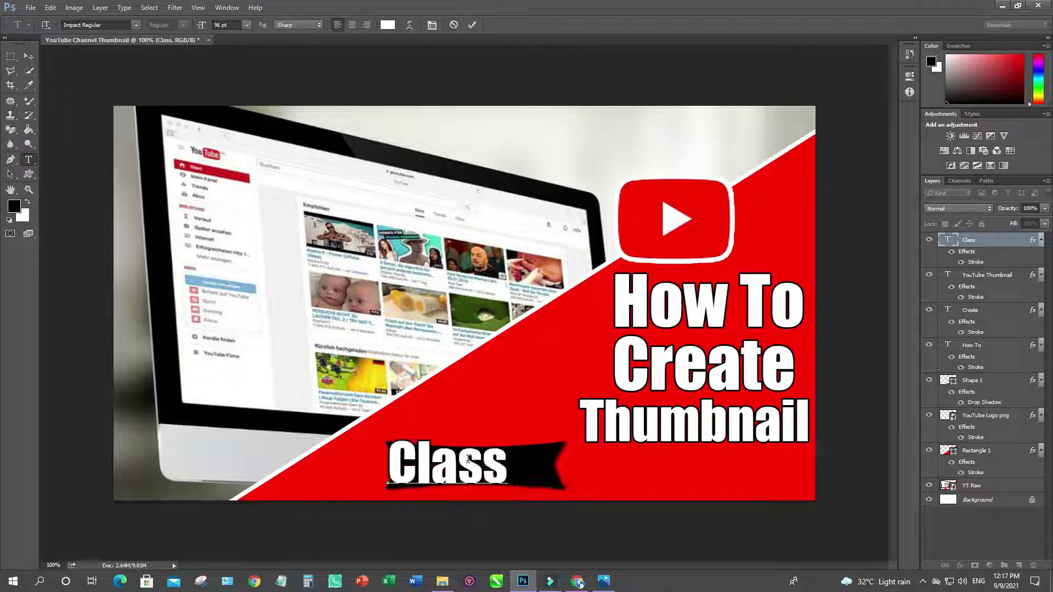
text( 20)
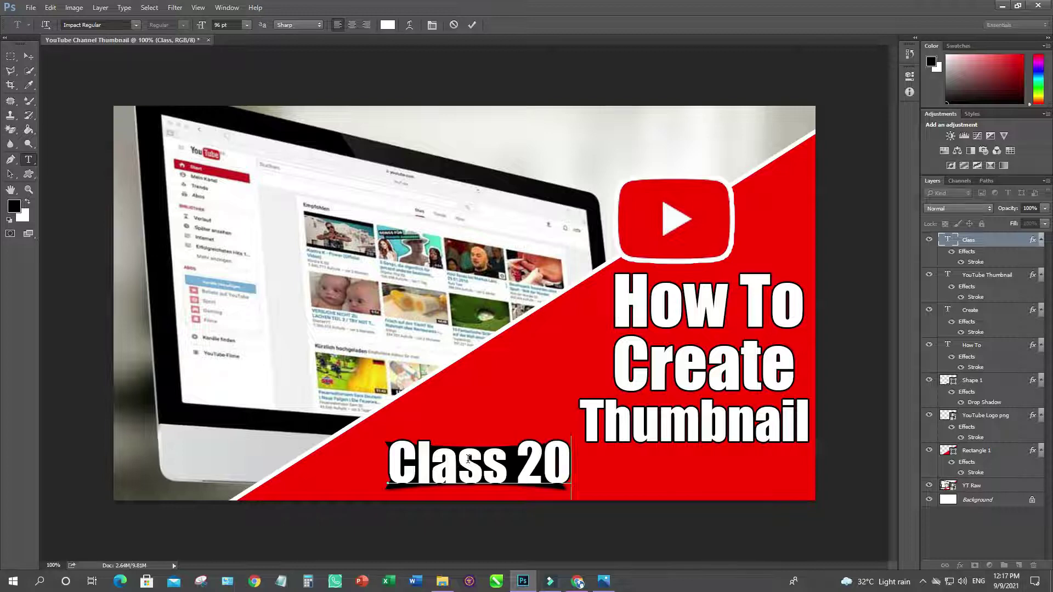
Step: Reduce the whole "Class 20" text to 61 pt so it fits the black banner
key(ctrl+a)
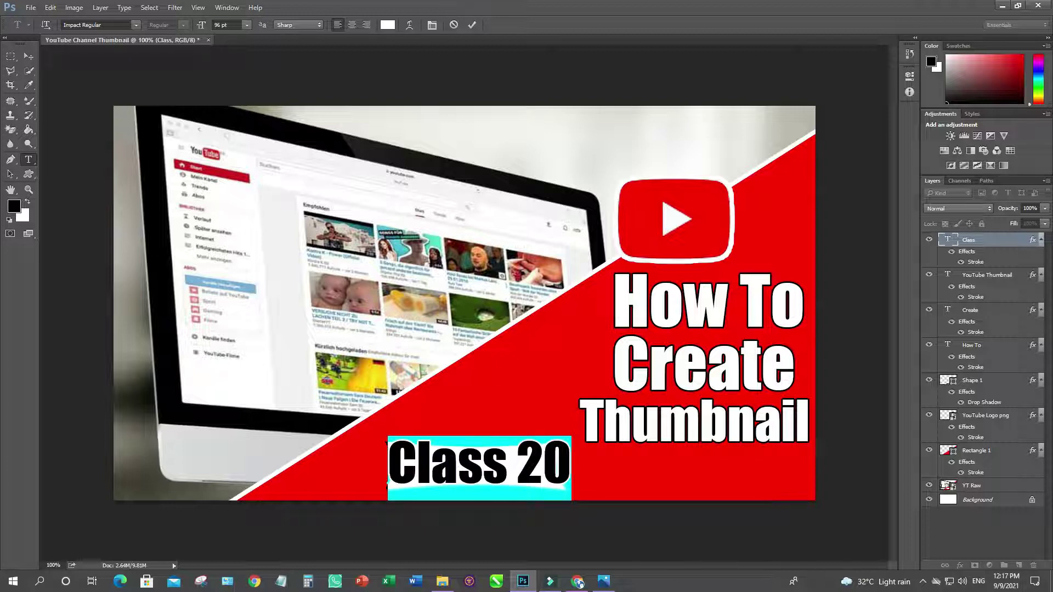
click(234, 24)
scroll(234, 25, down, 15)
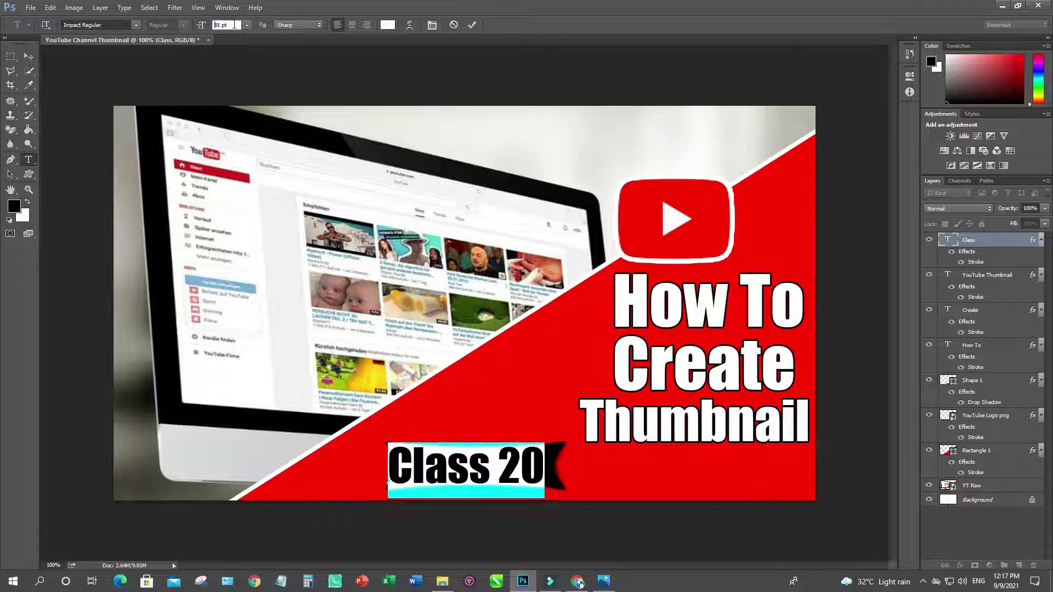
scroll(234, 25, down, 20)
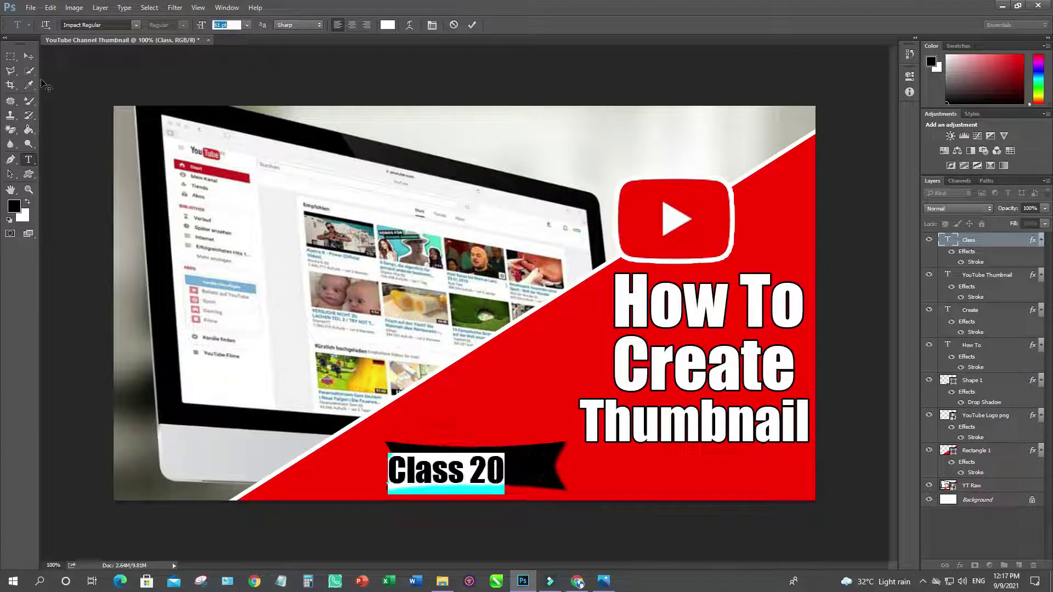
Step: Nudge the "Class 20" text right and slightly up until it sits centred on the black banner
click(29, 56)
key(Right)
key(Right)
key(Right)
key(Right)
key(Right)
key(Right)
key(Right)
key(Right)
key(Right)
key(Right)
key(Right)
key(Right)
key(Right)
key(Right)
key(Right)
key(Right)
key(Right)
key(Right)
key(Right)
key(Right)
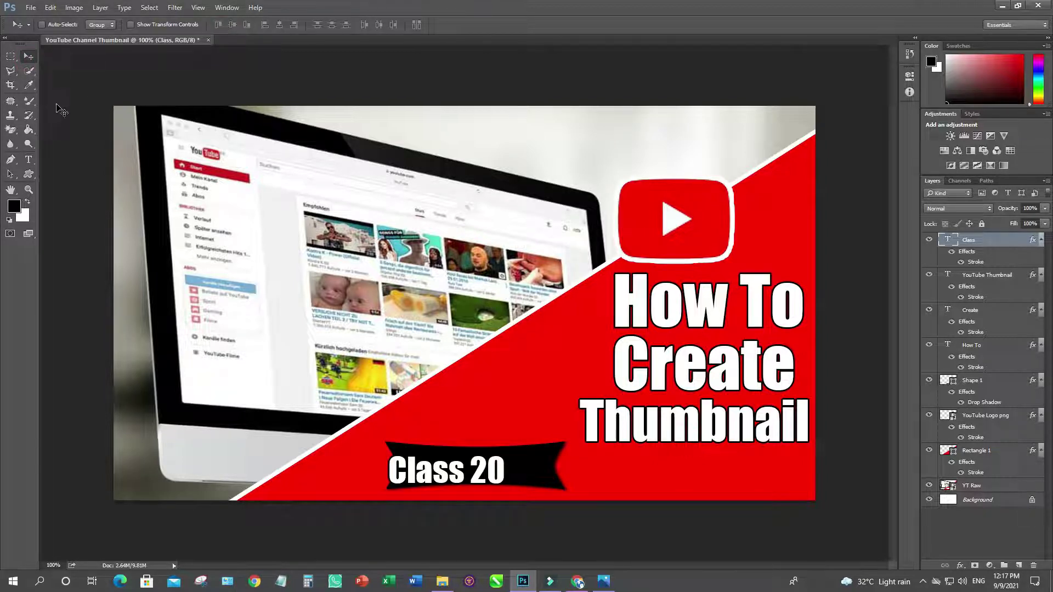
key(Right)
key(Right)
key(Right)
key(Right)
key(Right)
key(Right)
key(Right)
key(Right)
key(Right)
key(Right)
key(Right)
key(Right)
key(Right)
key(Right)
key(Right)
key(Right)
key(Right)
key(Right)
key(Right)
key(Right)
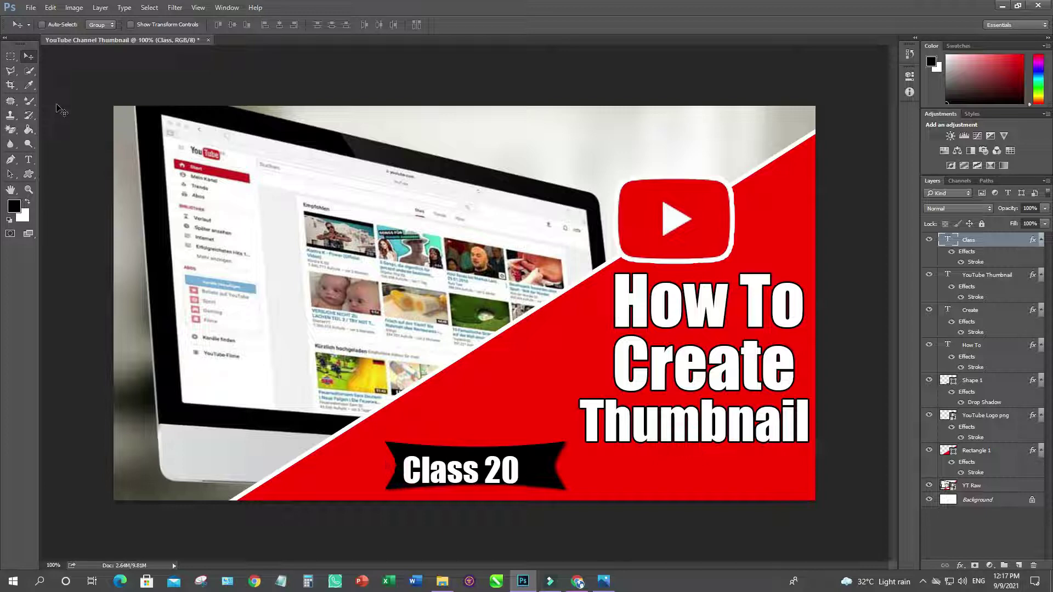
key(Right)
key(Right)
key(Right)
key(Right)
key(Right)
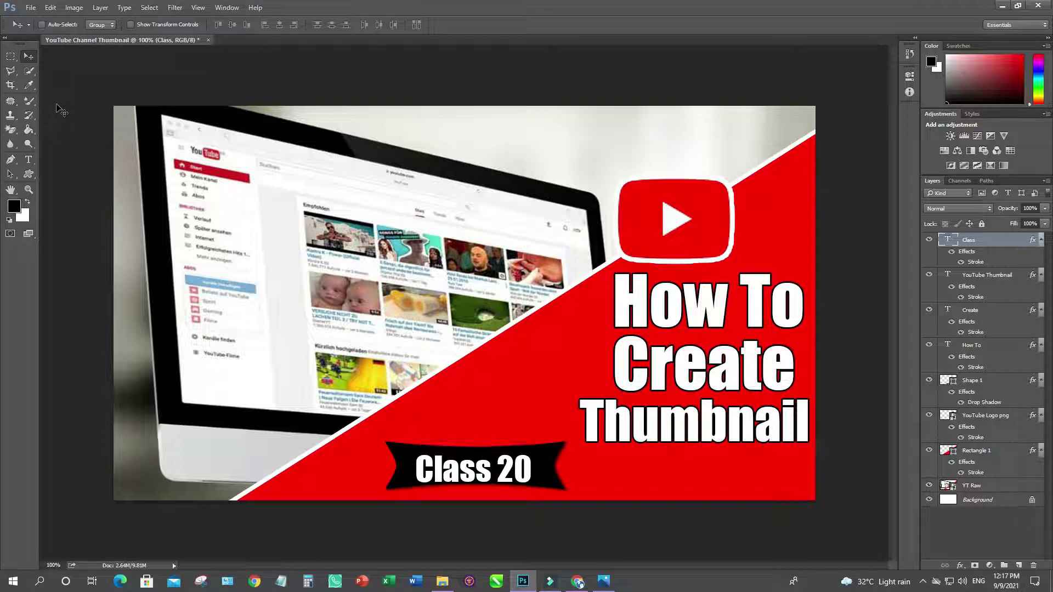
key(Up)
key(Up)
key(Up)
key(Up)
key(Up)
key(Up)
key(Up)
key(Up)
key(Right)
key(Right)
key(Right)
key(Right)
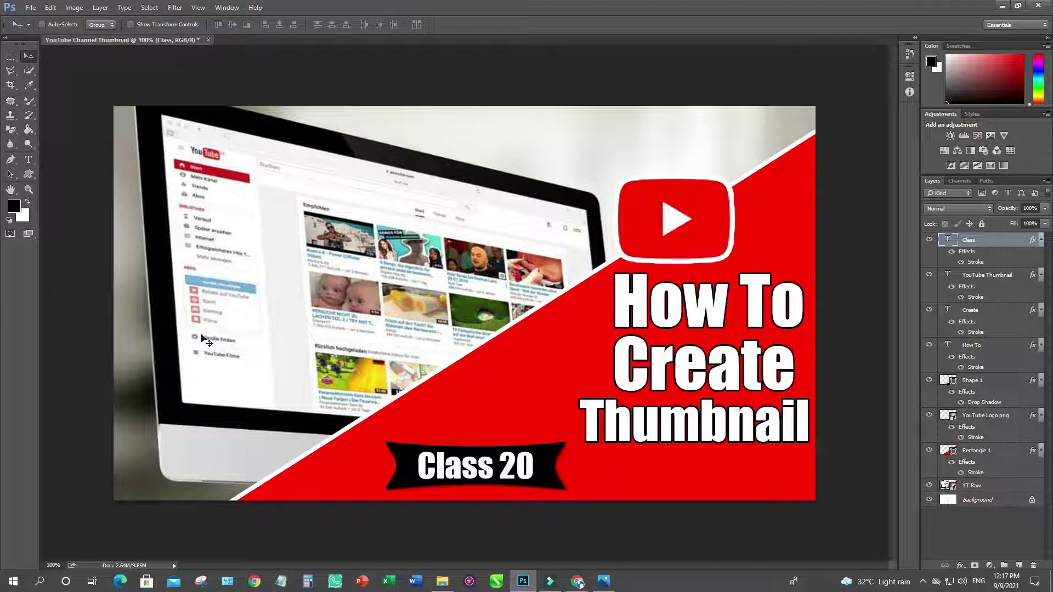
Step: Switch to the YouTube channel's videos page in the browser and capture the page area with Snipping Tool
click(577, 581)
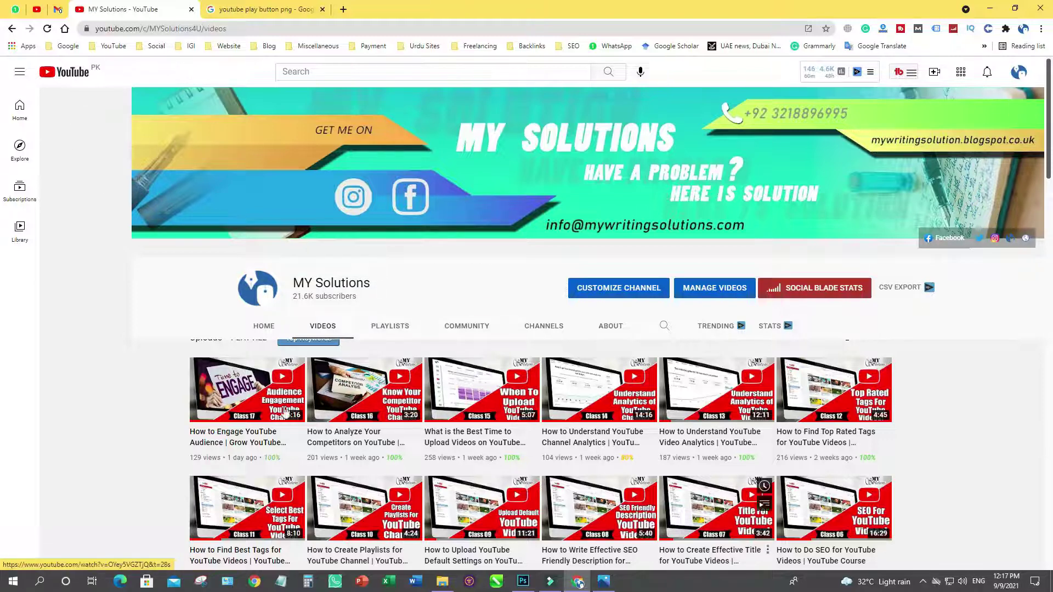
key(alt+Tab)
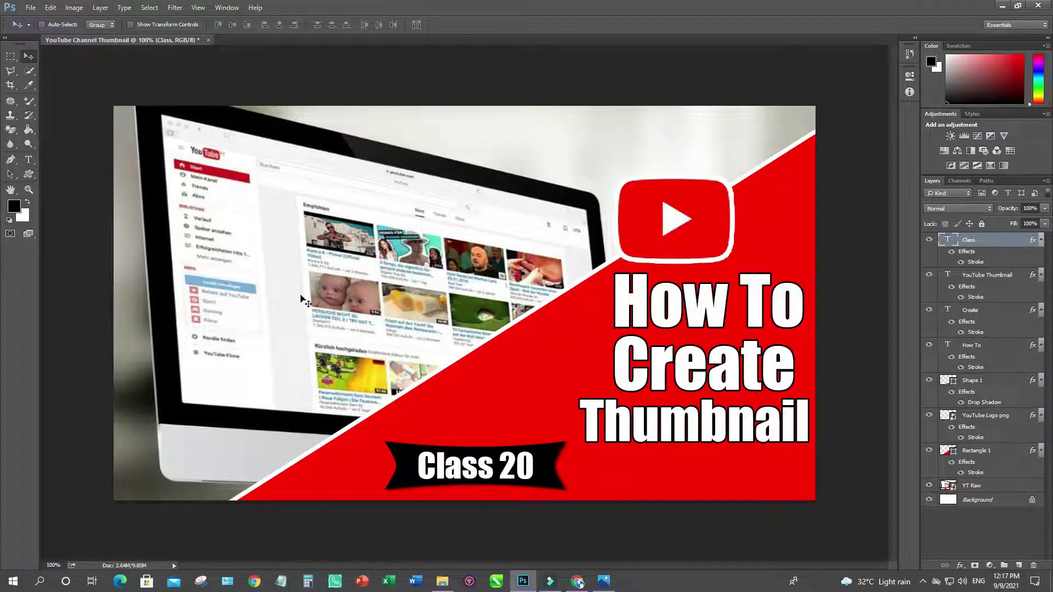
key(alt+Tab)
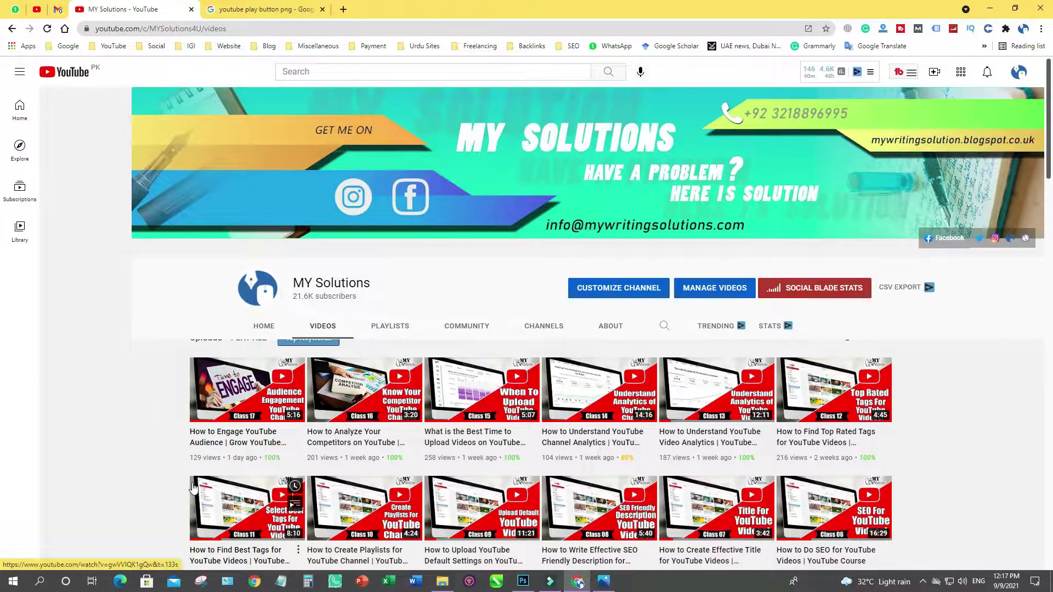
click(202, 582)
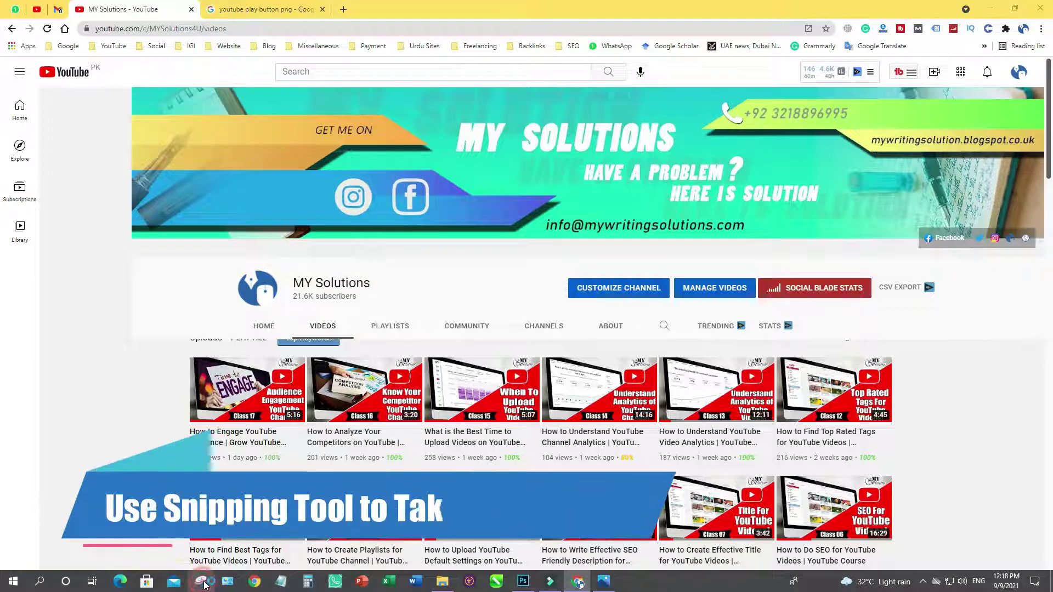
click(583, 360)
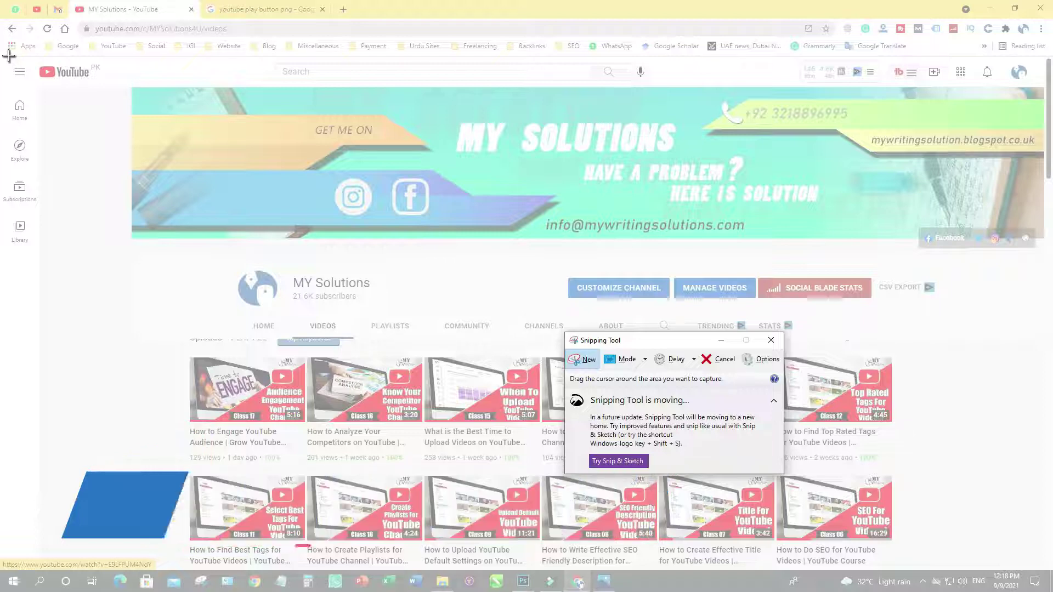
drag(10, 56, 1049, 570)
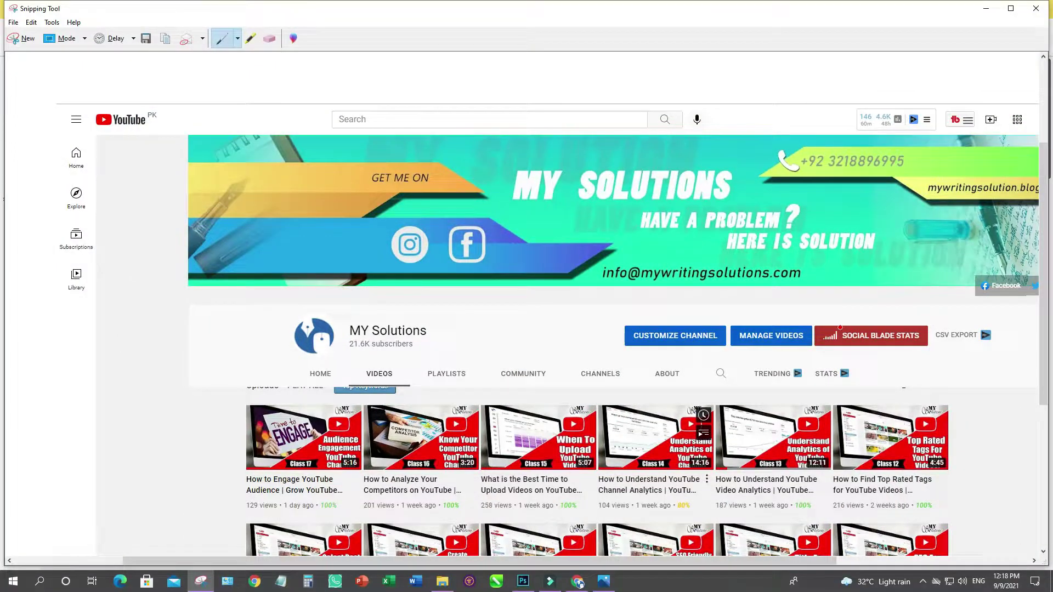
Step: Save the captured channel page to the Desktop as a JPEG file named Capture and close Snipping Tool
key(ctrl+s)
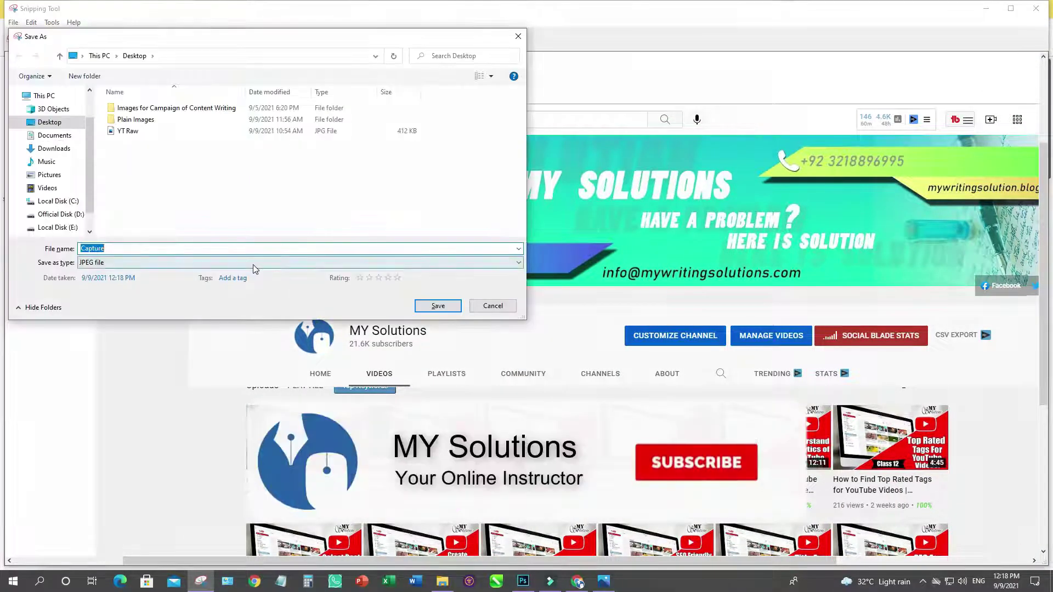
click(434, 305)
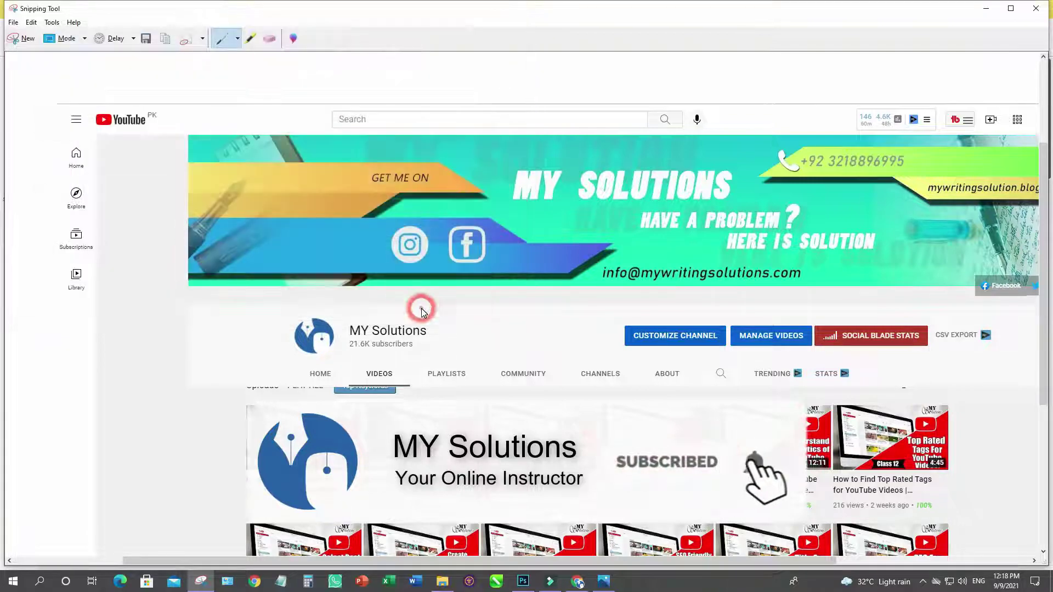
click(1036, 8)
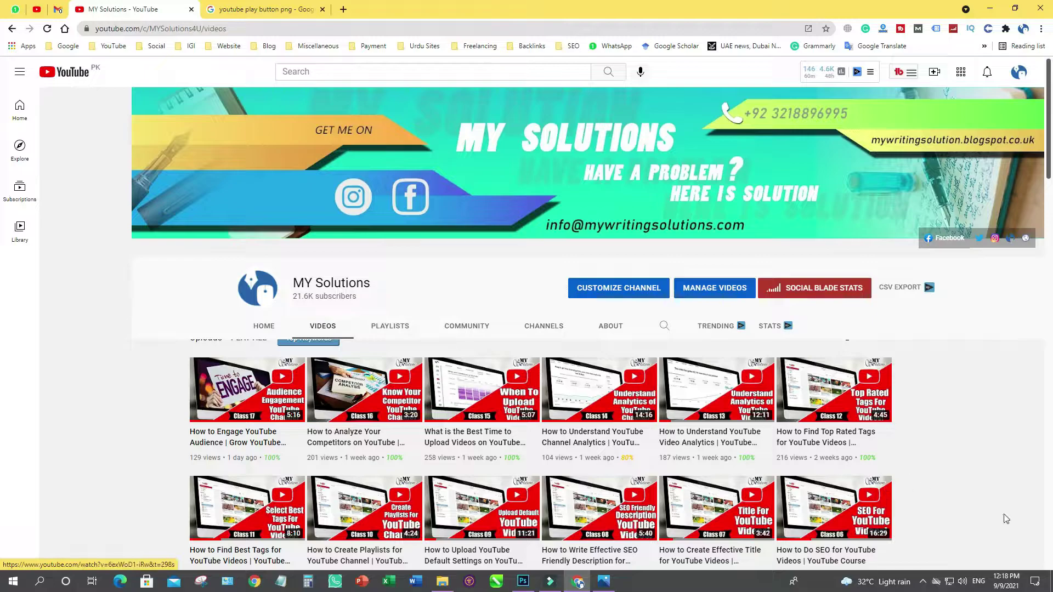
Step: View the saved Capture image from the desktop to check it, and close the photo viewer
key(super+d)
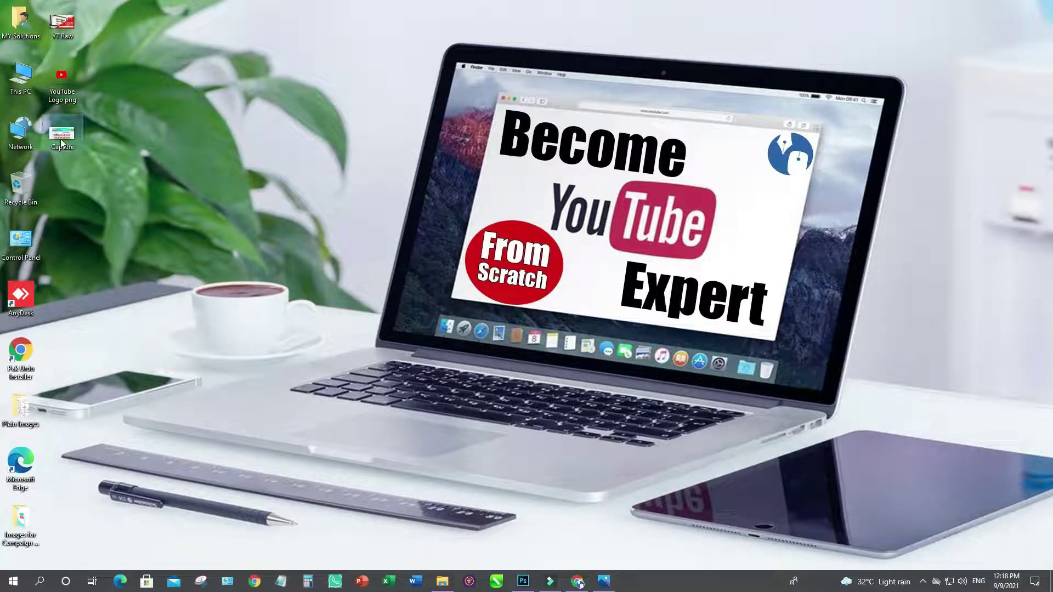
double_click(62, 137)
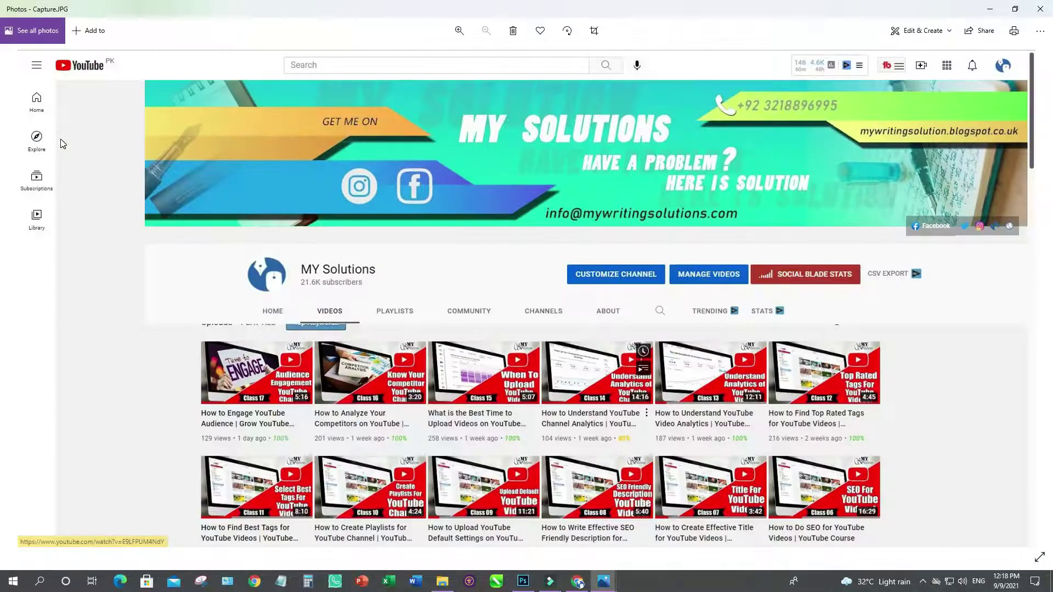
click(1039, 9)
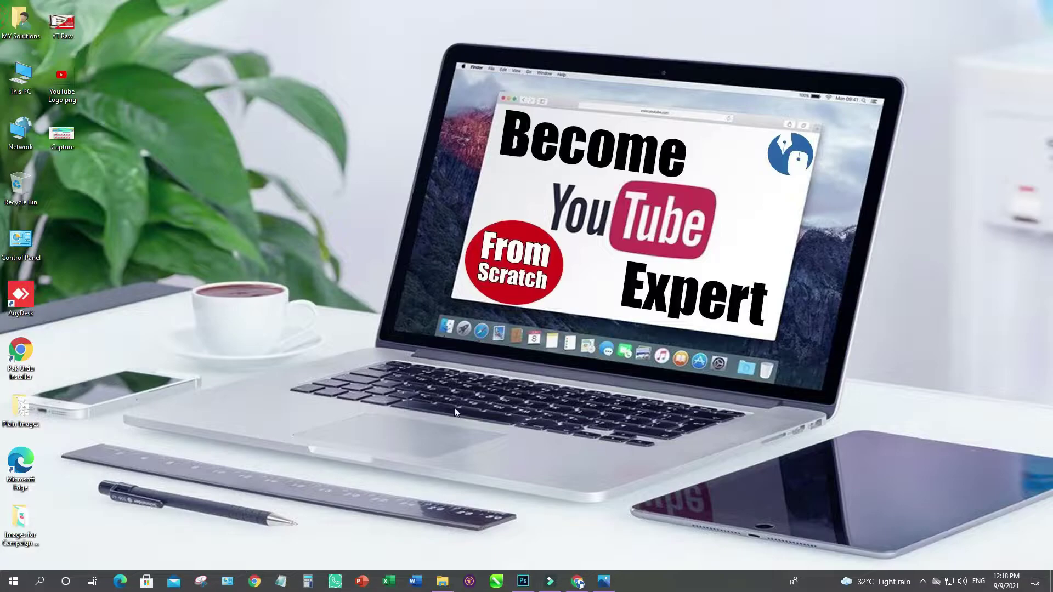
Step: Place the desktop's Capture image into the Photoshop thumbnail, scale it to about 76% by 74% and move it up over the artwork
click(522, 580)
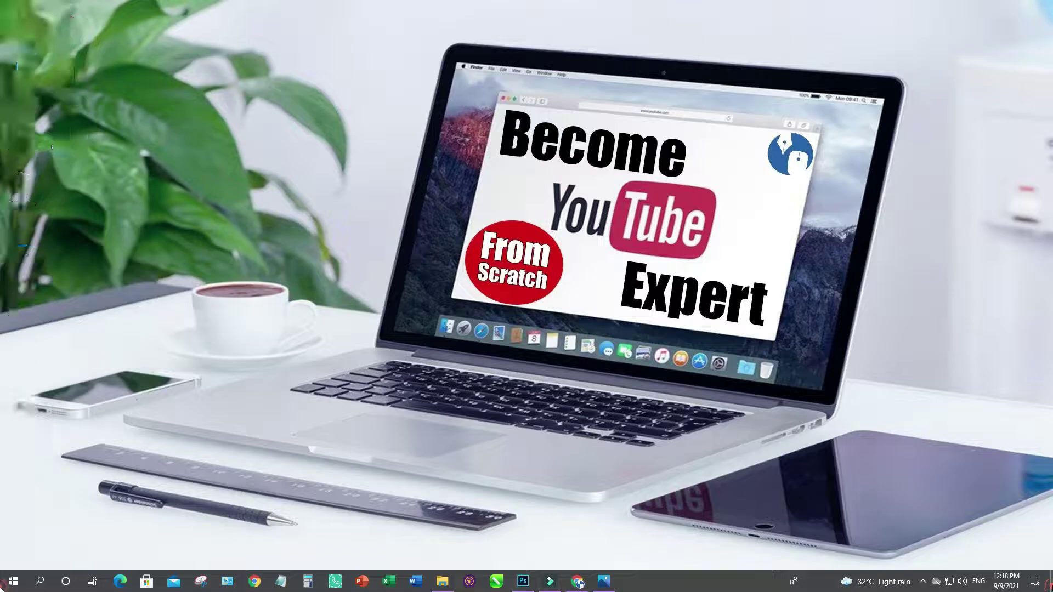
key(super+d)
drag(61, 134, 370, 324)
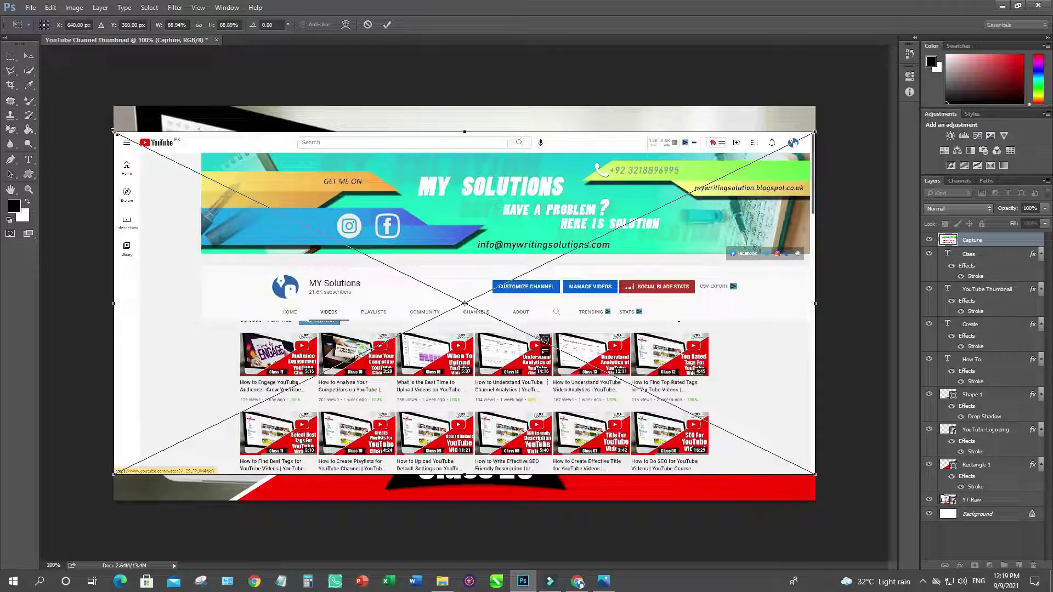
drag(113, 132, 164, 161)
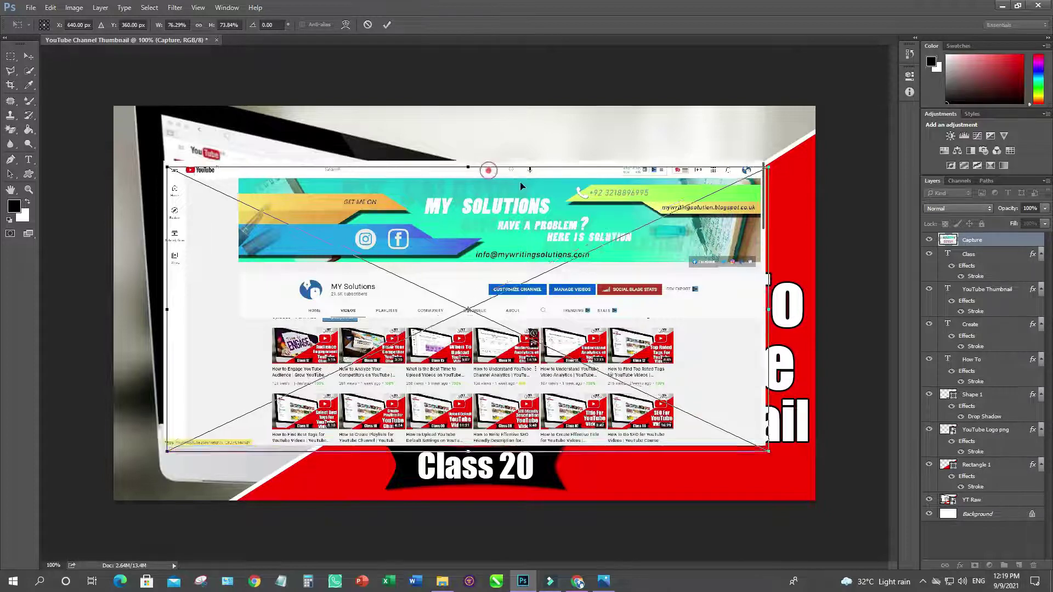
drag(520, 182, 522, 144)
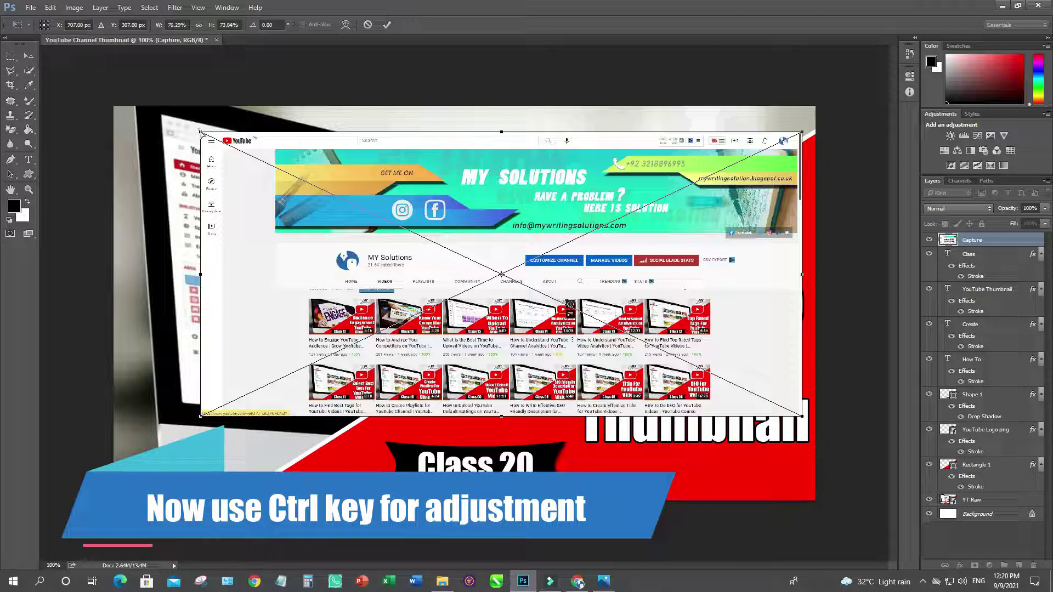
Step: Distort the Capture image's corners to match the monitor screen's perspective, and move its layer directly above YT Raw, beneath Rectangle 1
drag(201, 132, 160, 116)
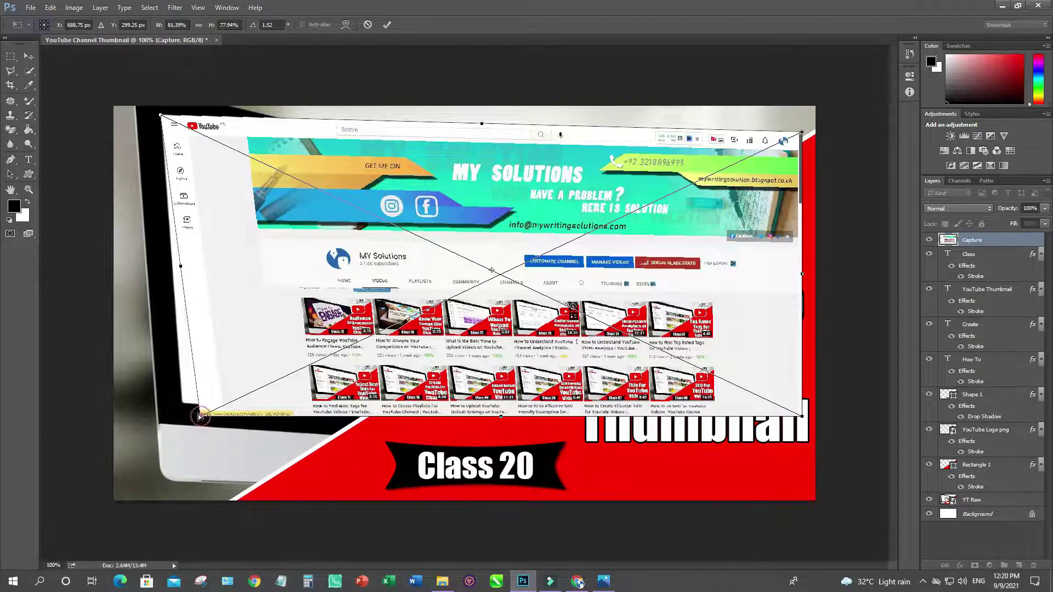
drag(199, 417, 182, 400)
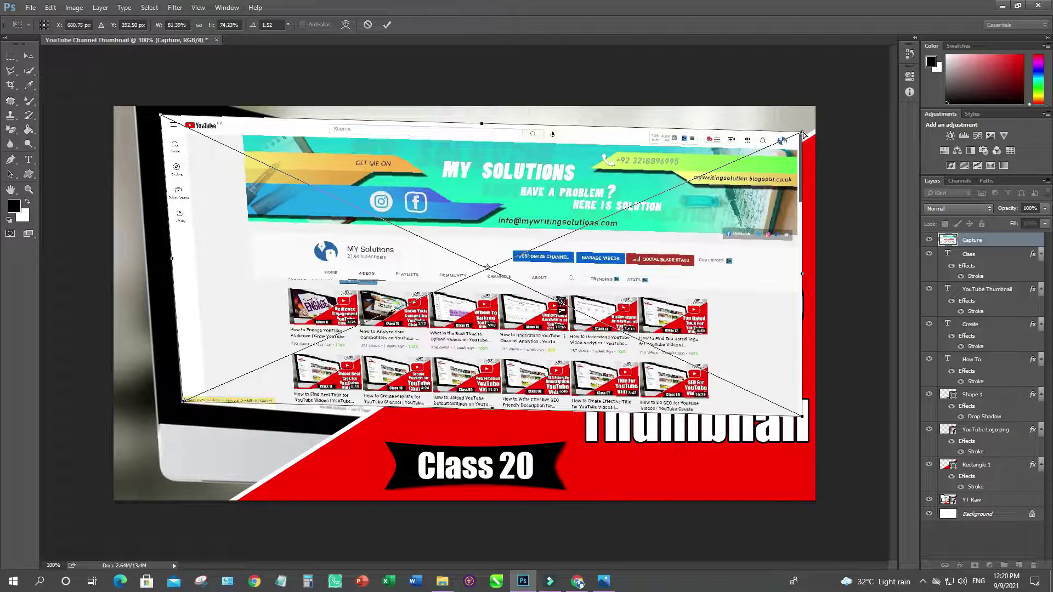
drag(804, 134, 587, 213)
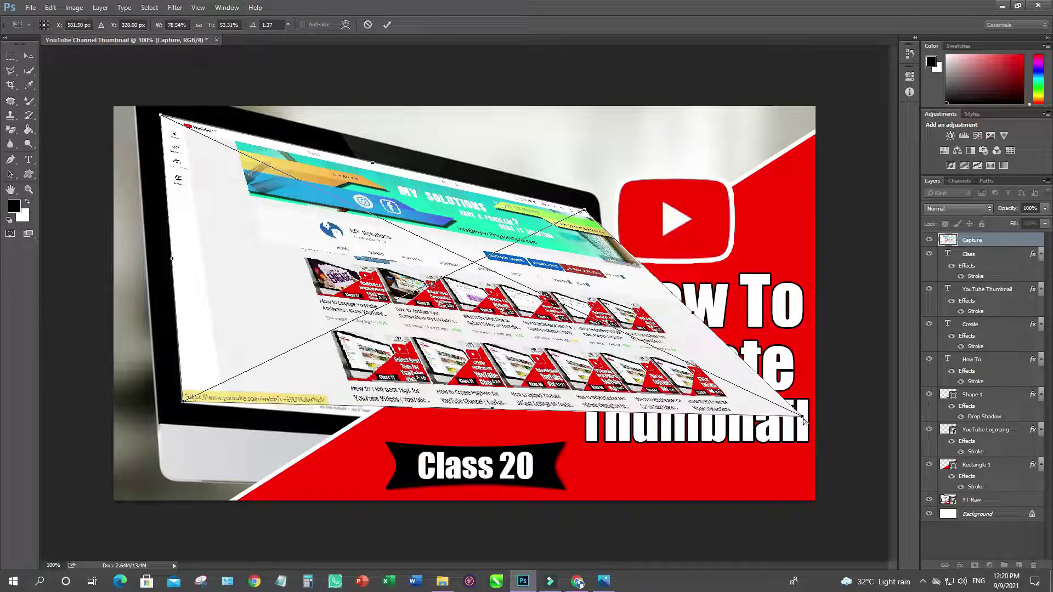
drag(802, 420, 621, 440)
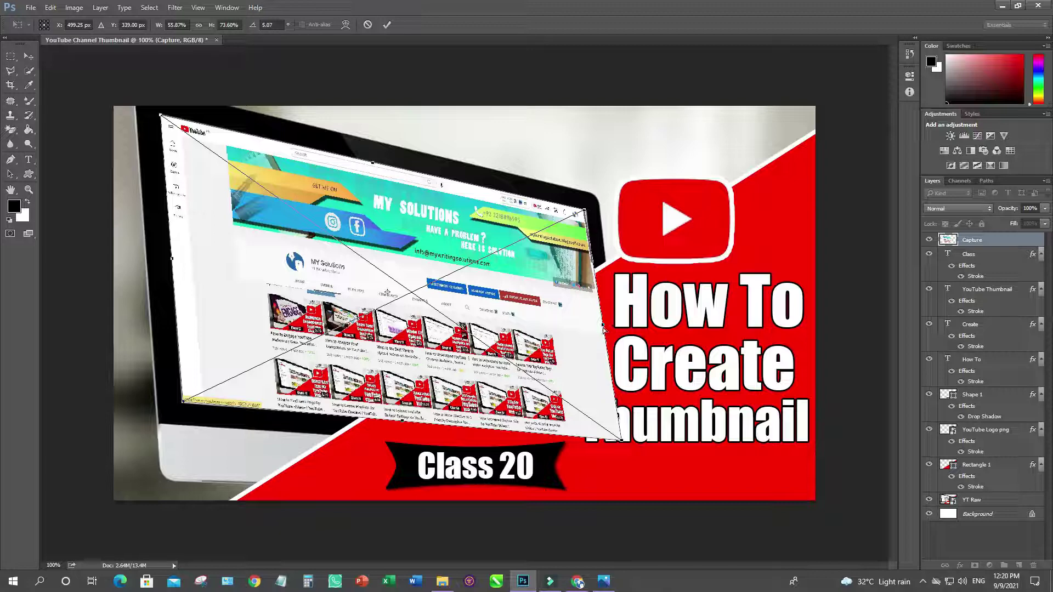
drag(603, 328, 605, 326)
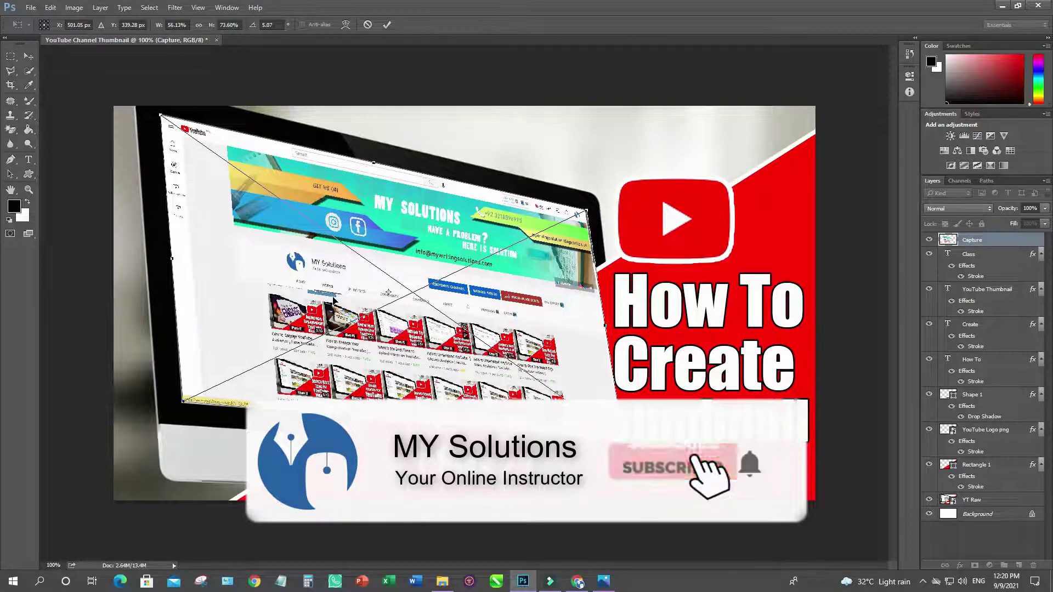
key(Return)
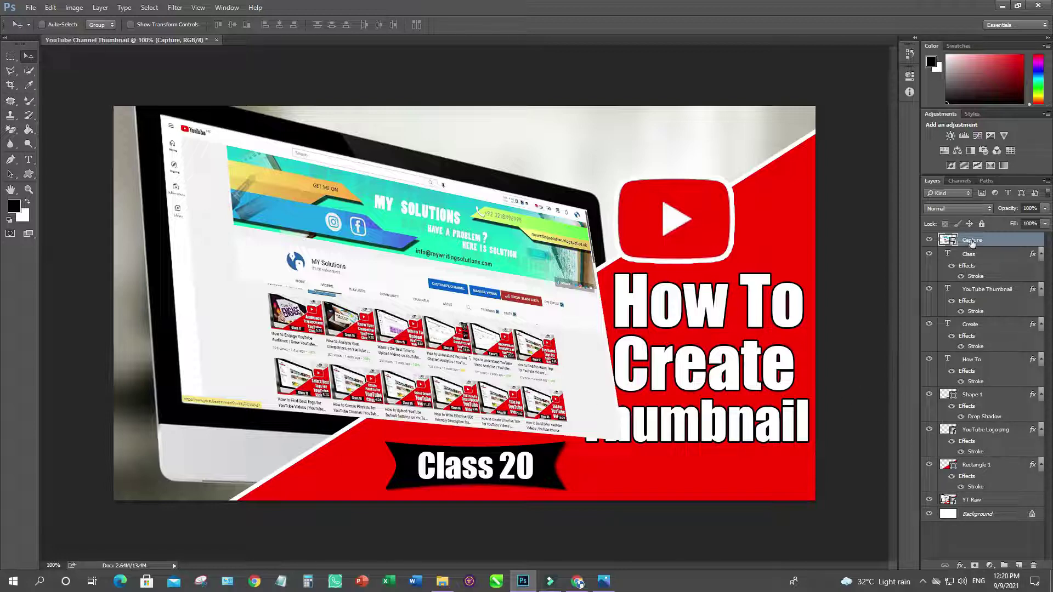
drag(971, 243, 951, 497)
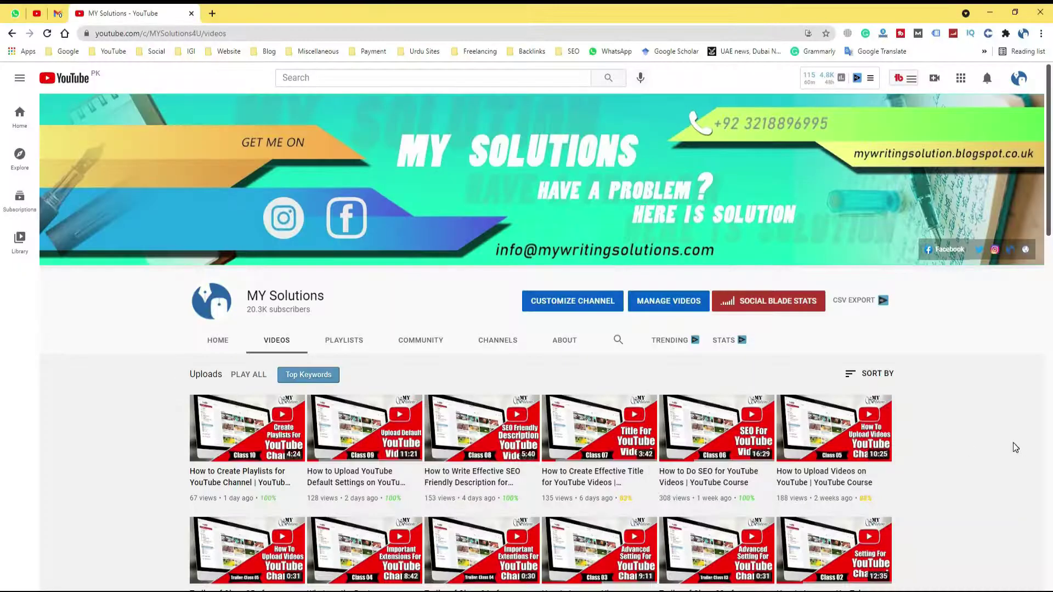
click(1013, 443)
scroll(1013, 444, down, 2)
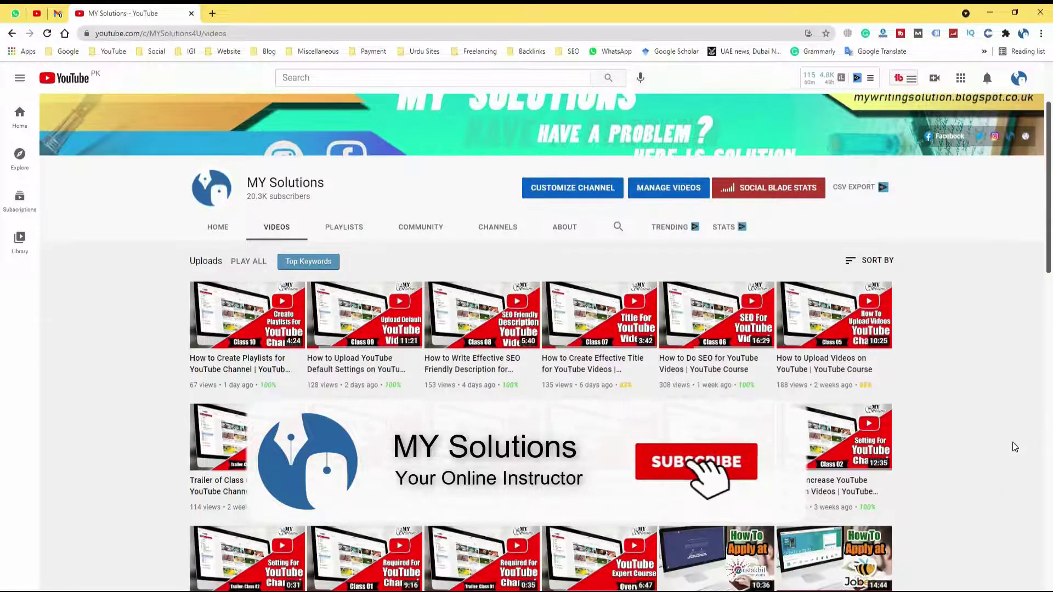
scroll(1012, 442, down, 1)
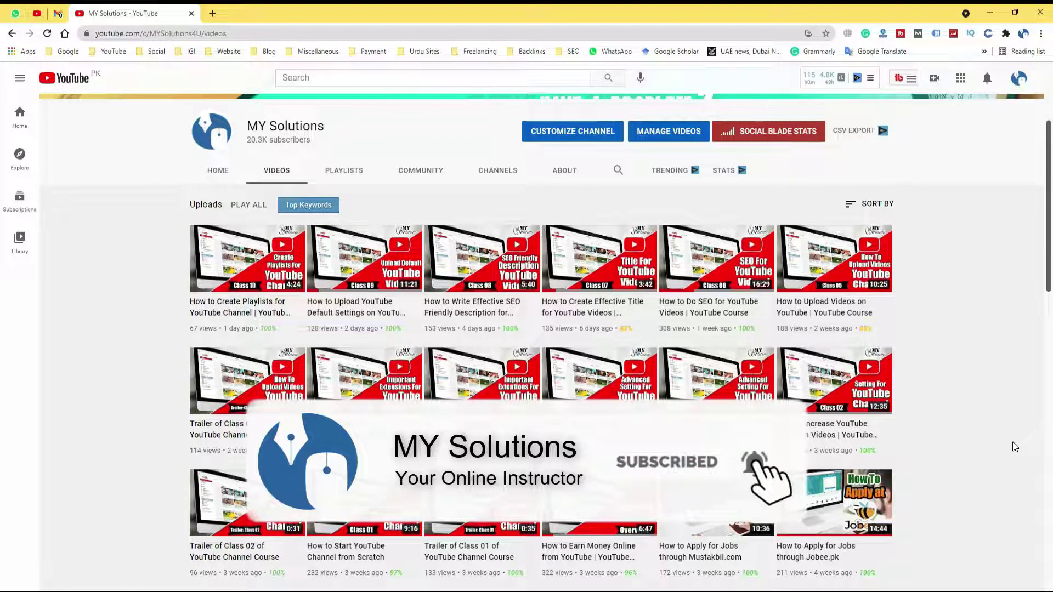